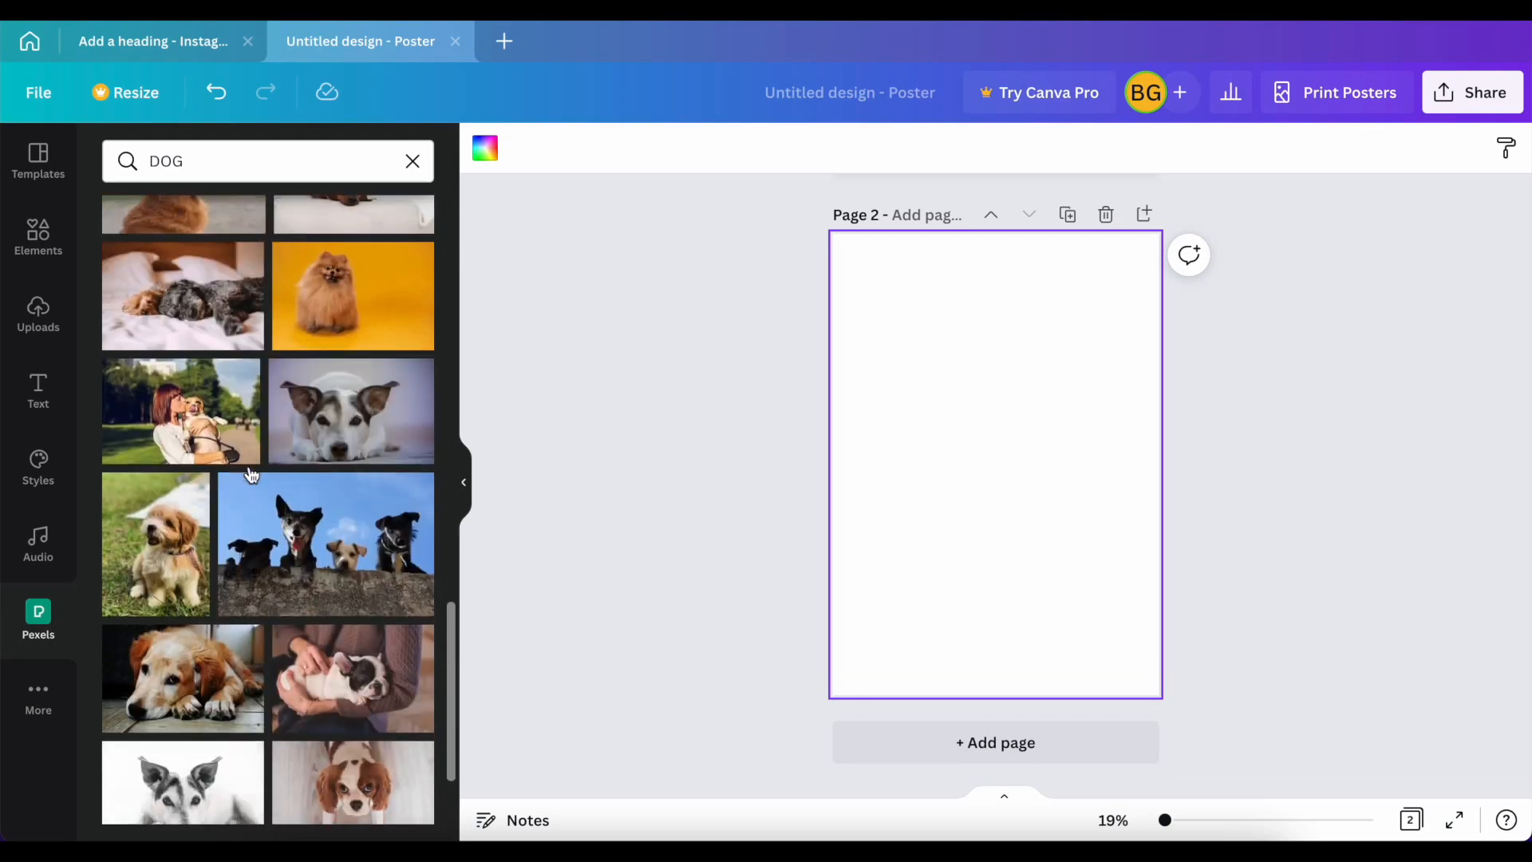
Step: Find the Pexels dog photo of a smiling Shiba Inu sitting against pink and set it as page 2's full-page background
scroll(249, 470, down, 7)
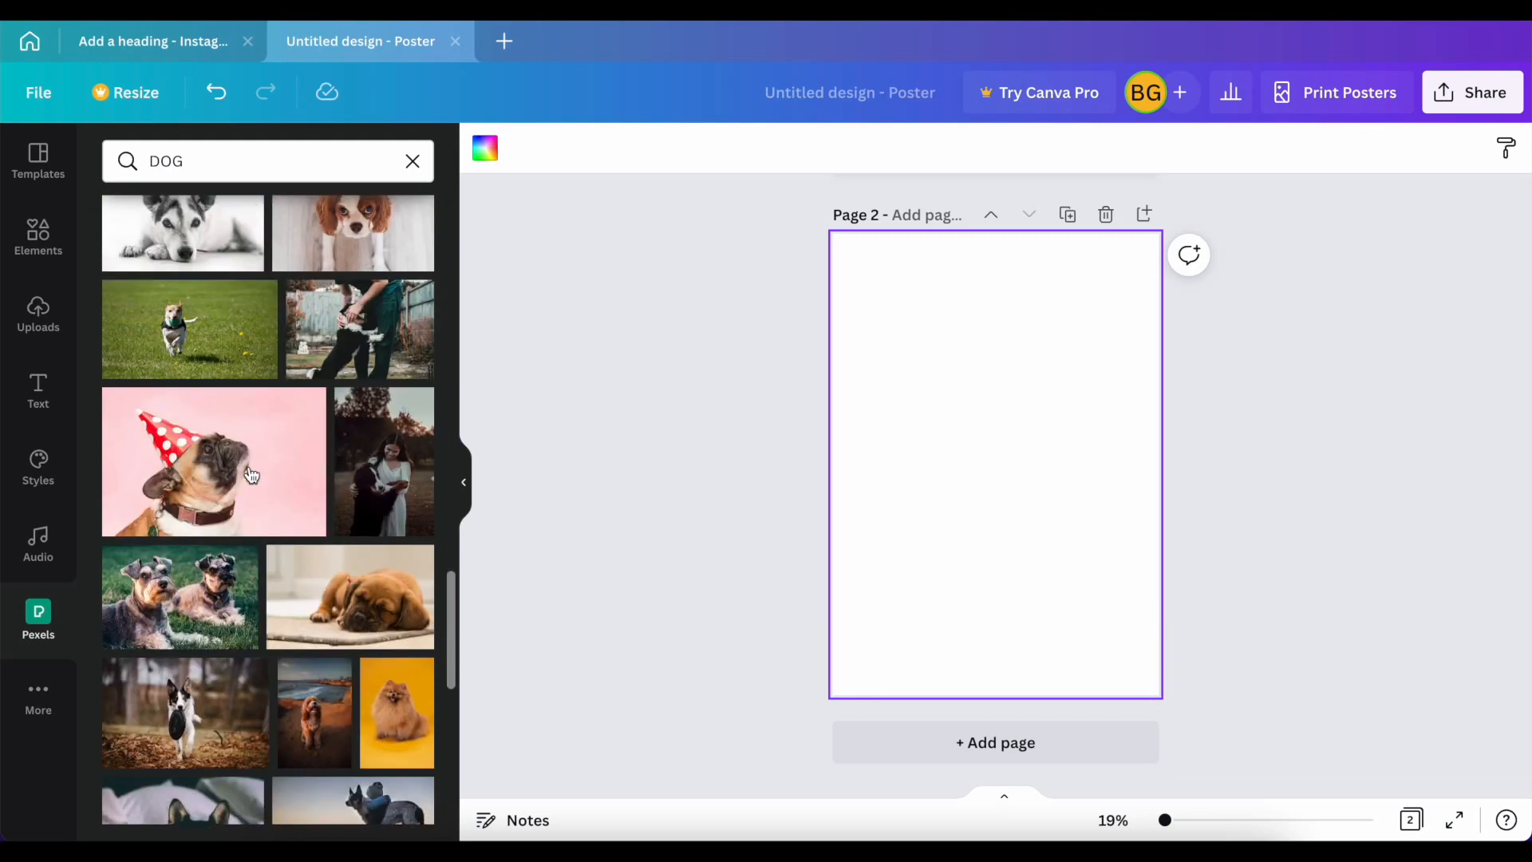
scroll(251, 475, down, 3)
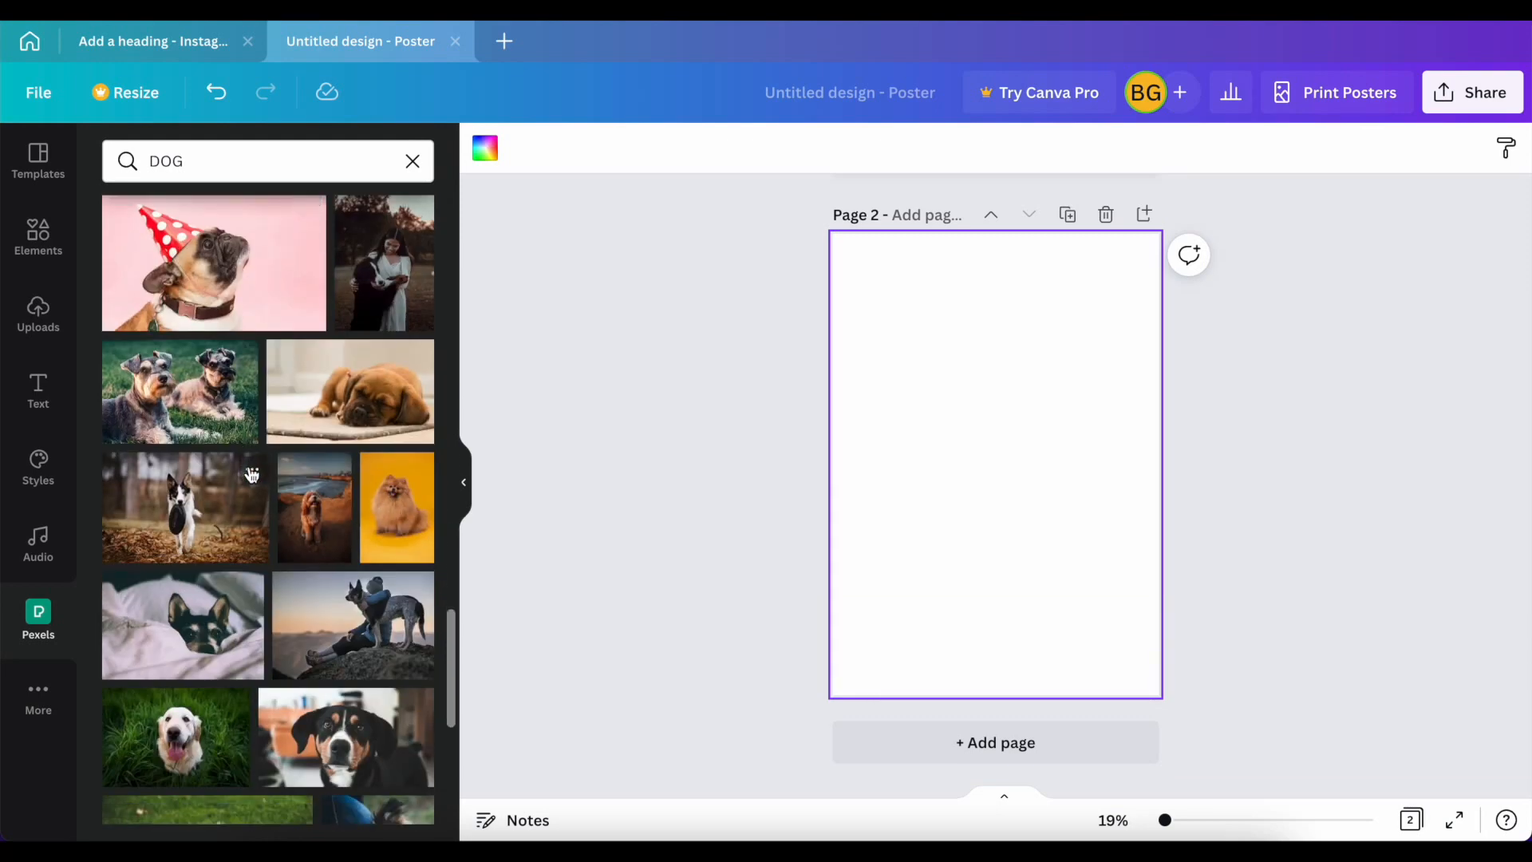
scroll(251, 474, down, 6)
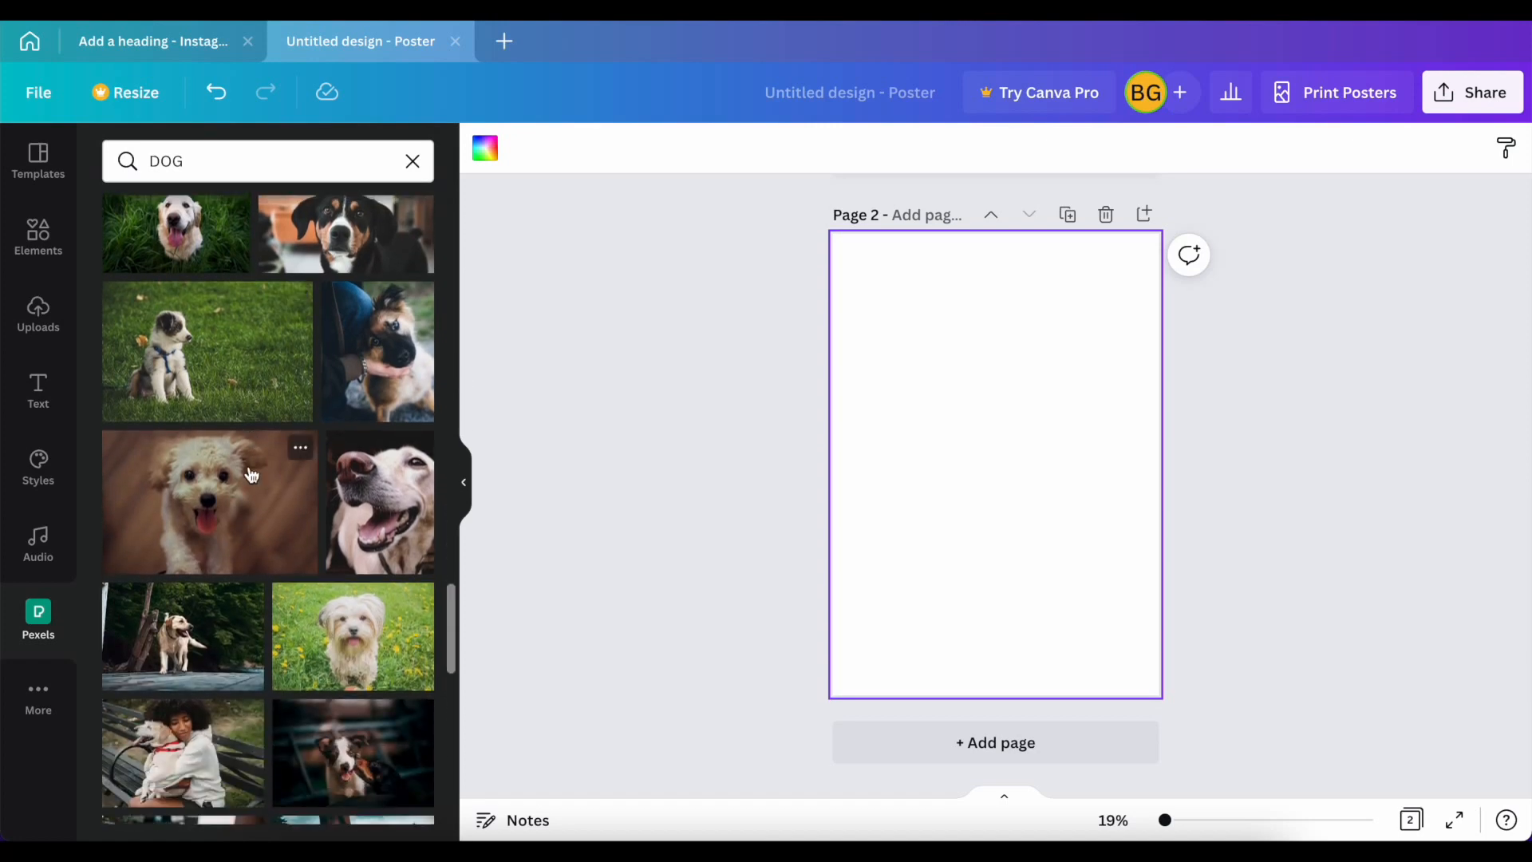
scroll(251, 475, down, 3)
scroll(252, 474, down, 12)
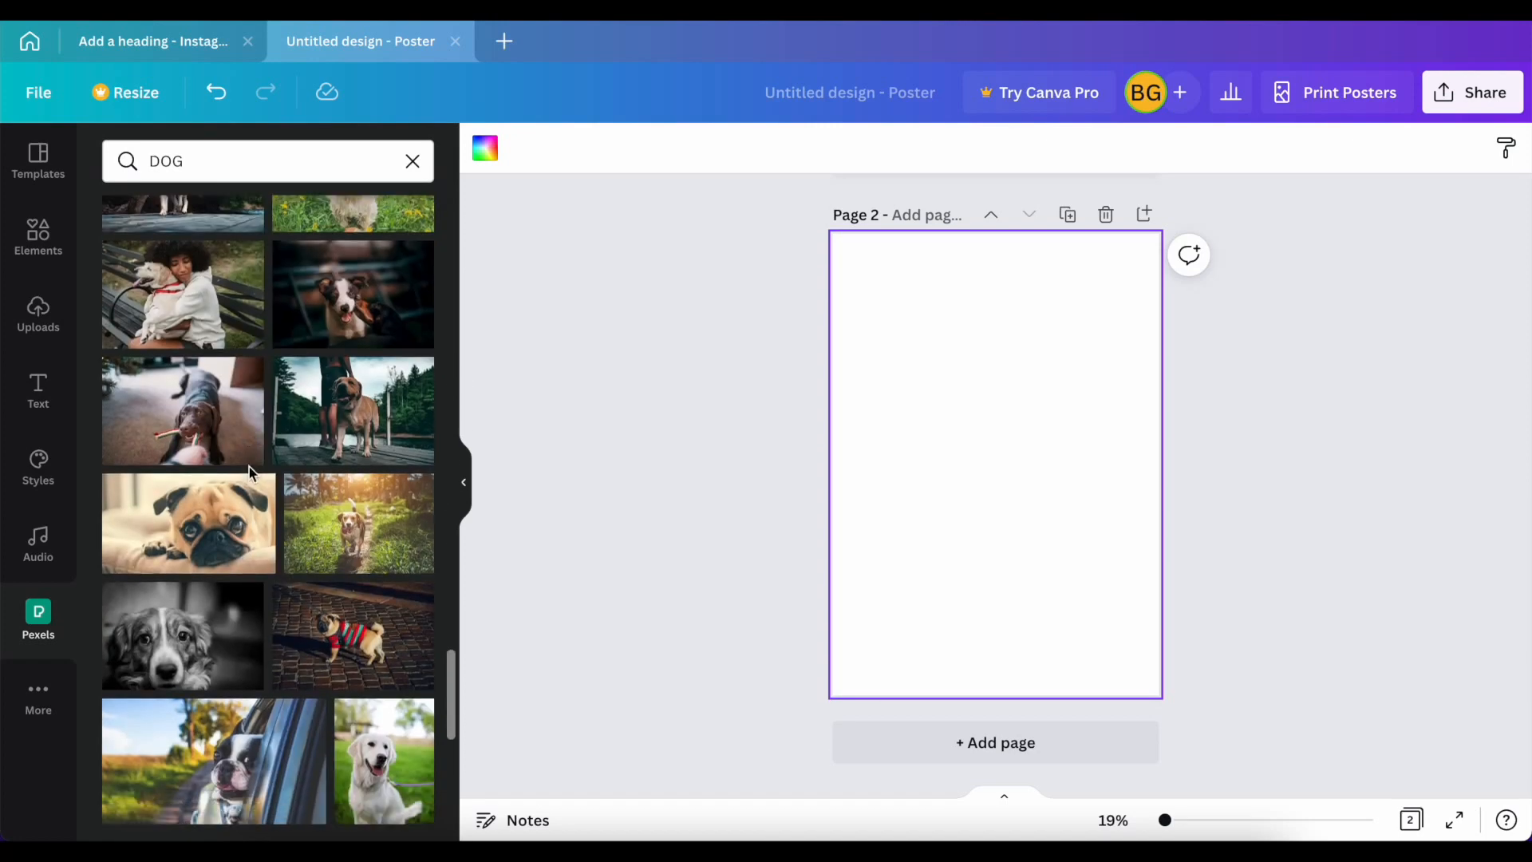
scroll(251, 475, down, 4)
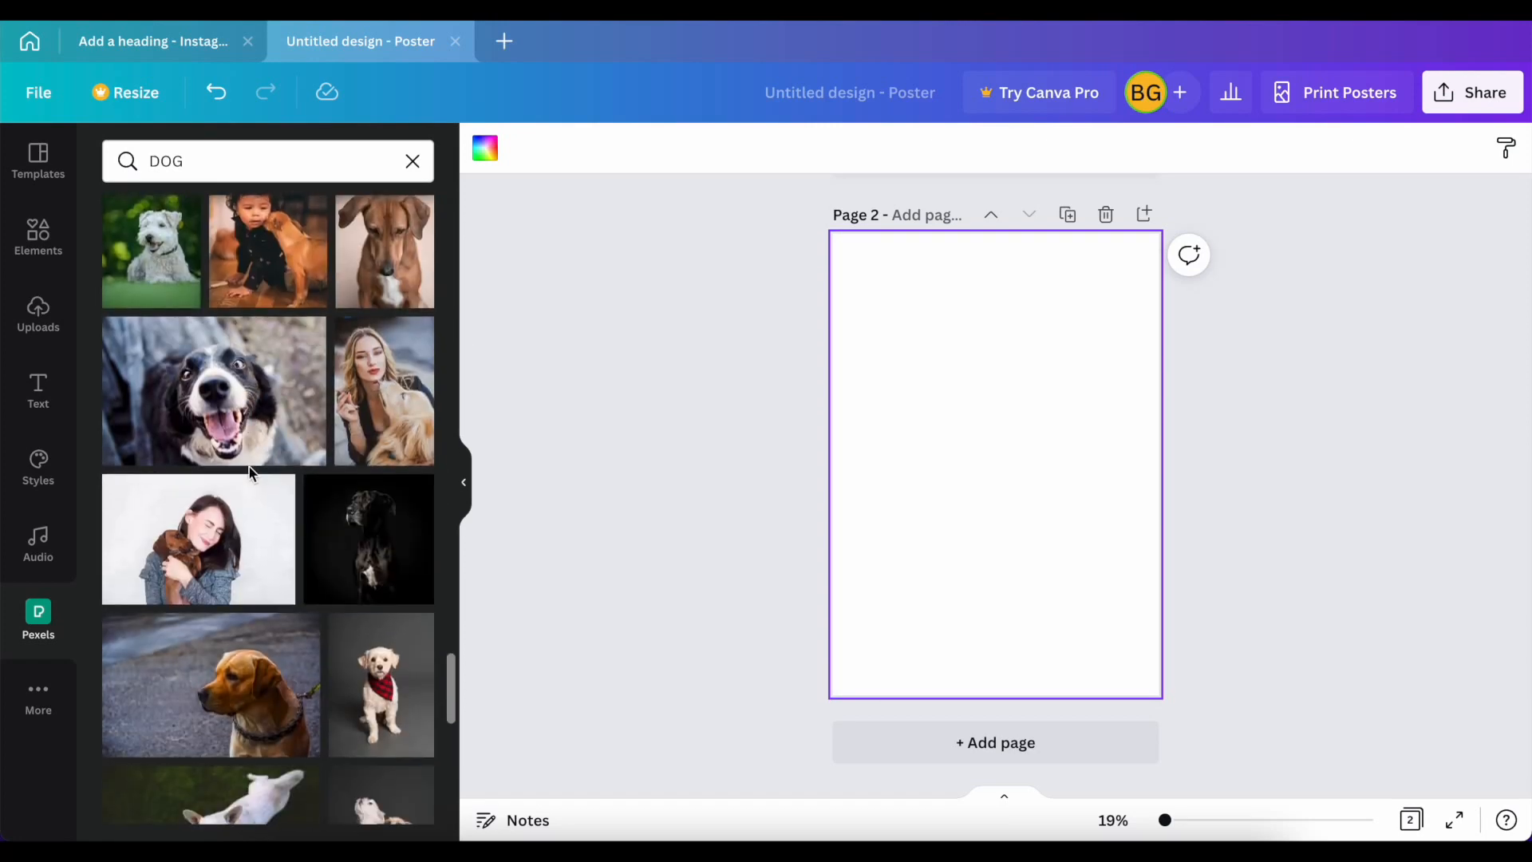
drag(219, 413, 301, 455)
scroll(245, 526, down, 4)
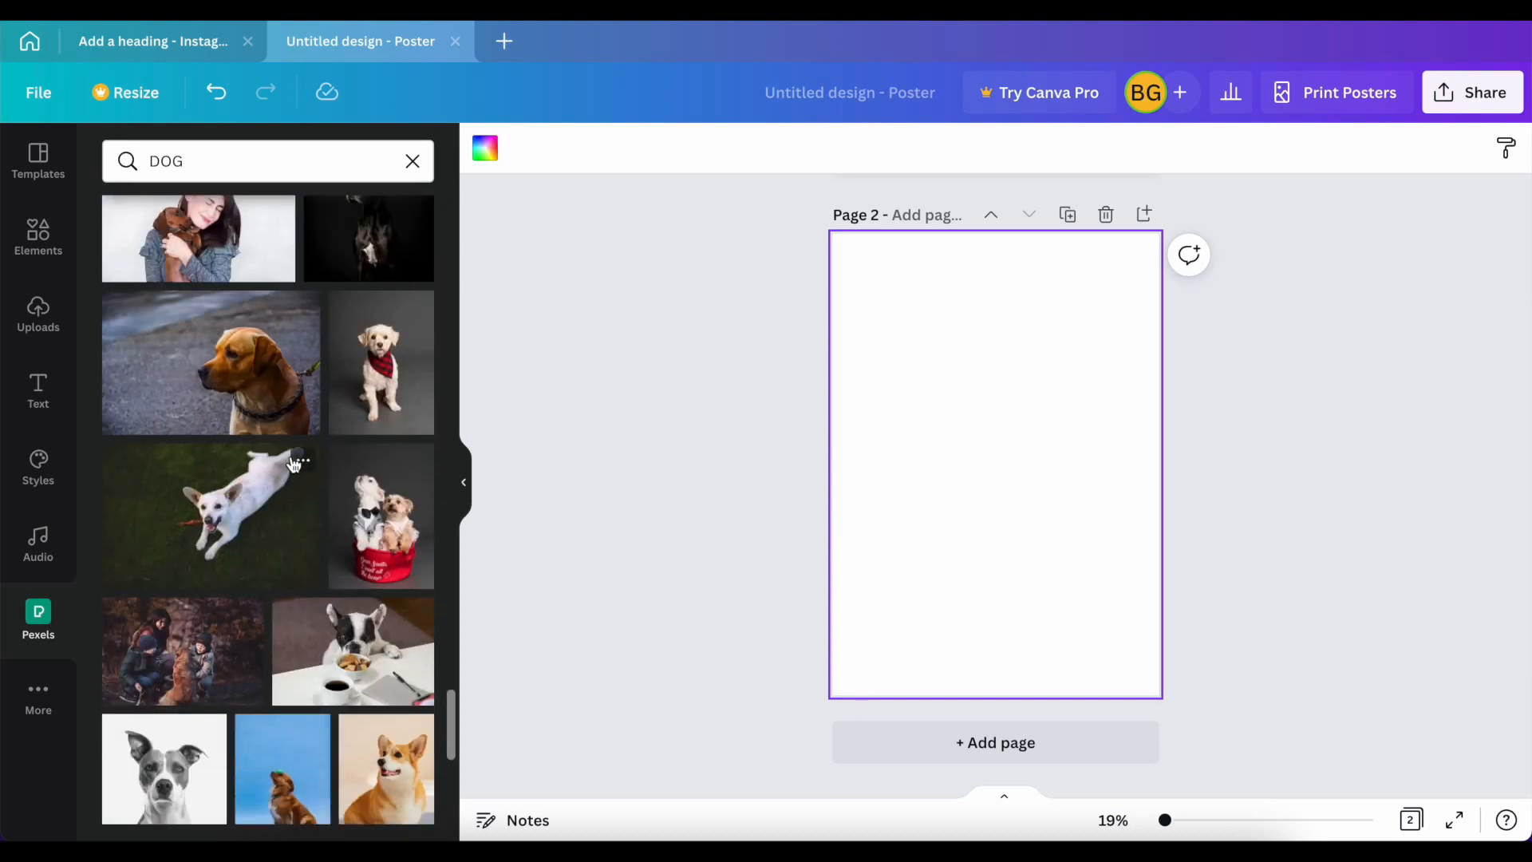
scroll(294, 463, down, 2)
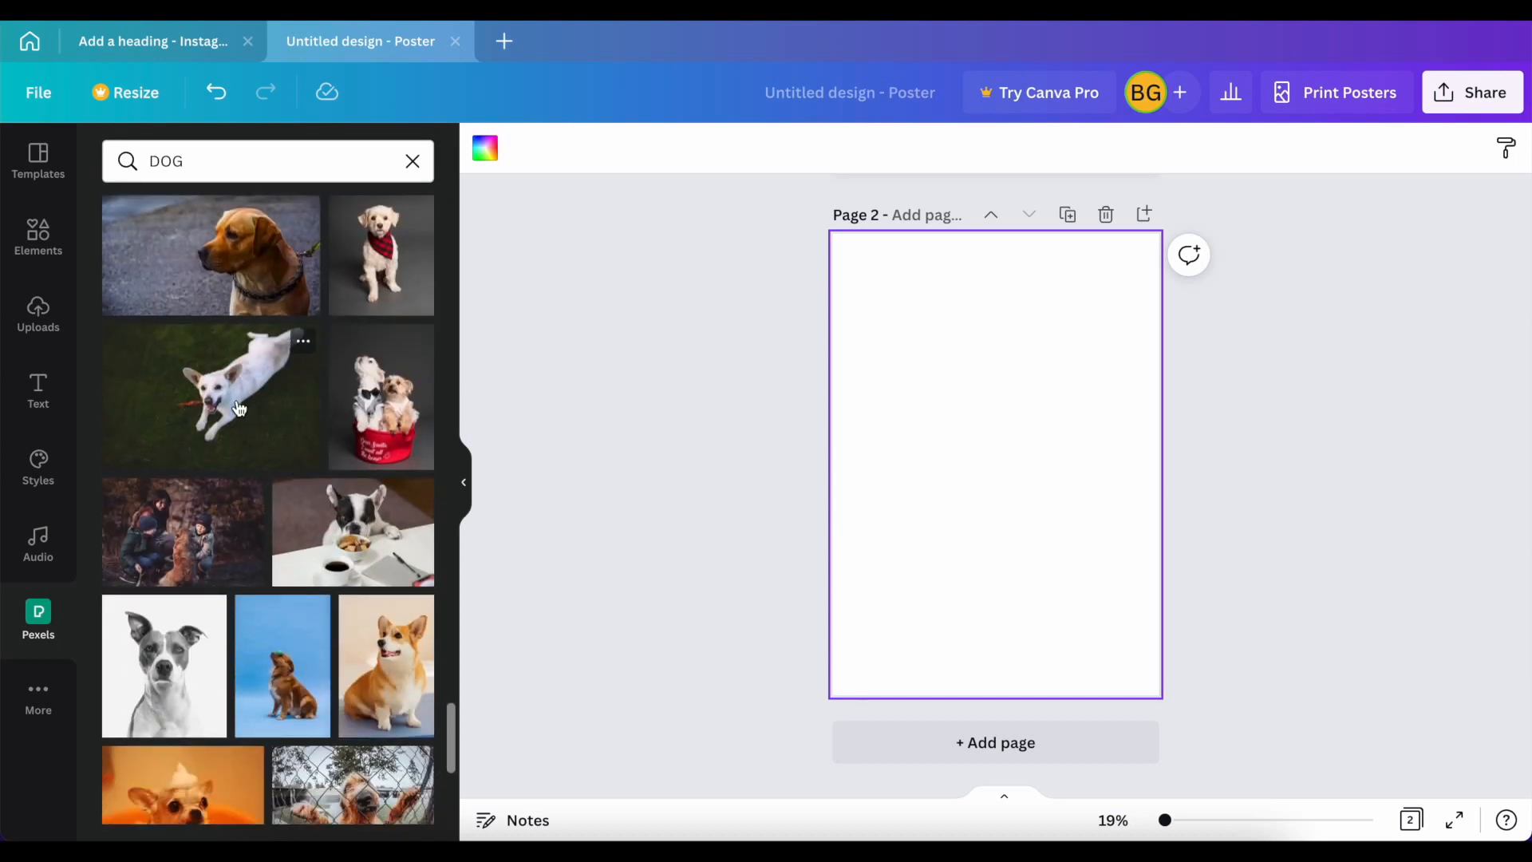
scroll(238, 409, down, 3)
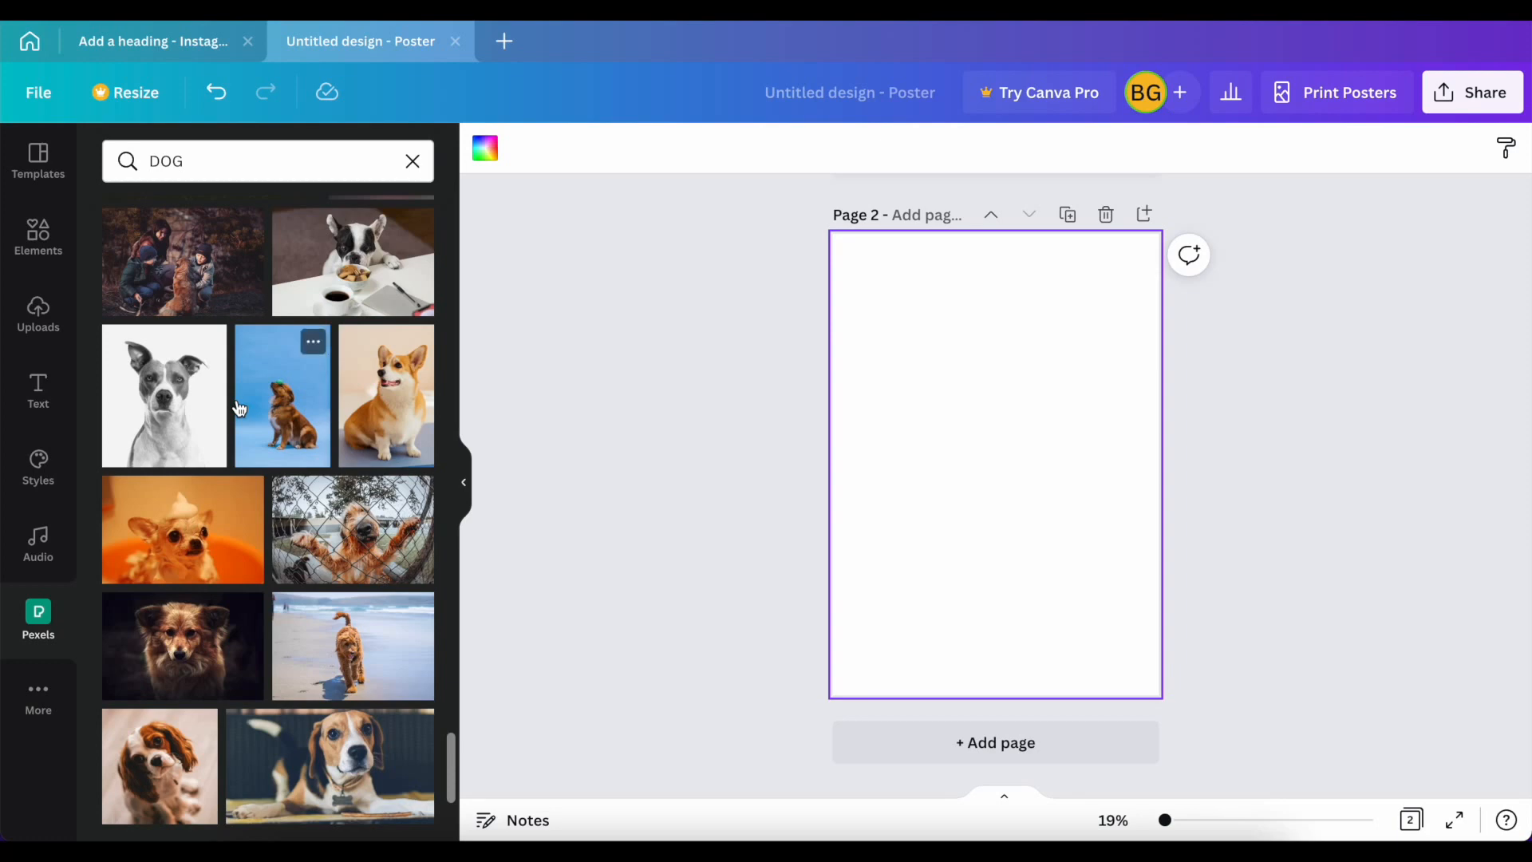
scroll(238, 408, down, 6)
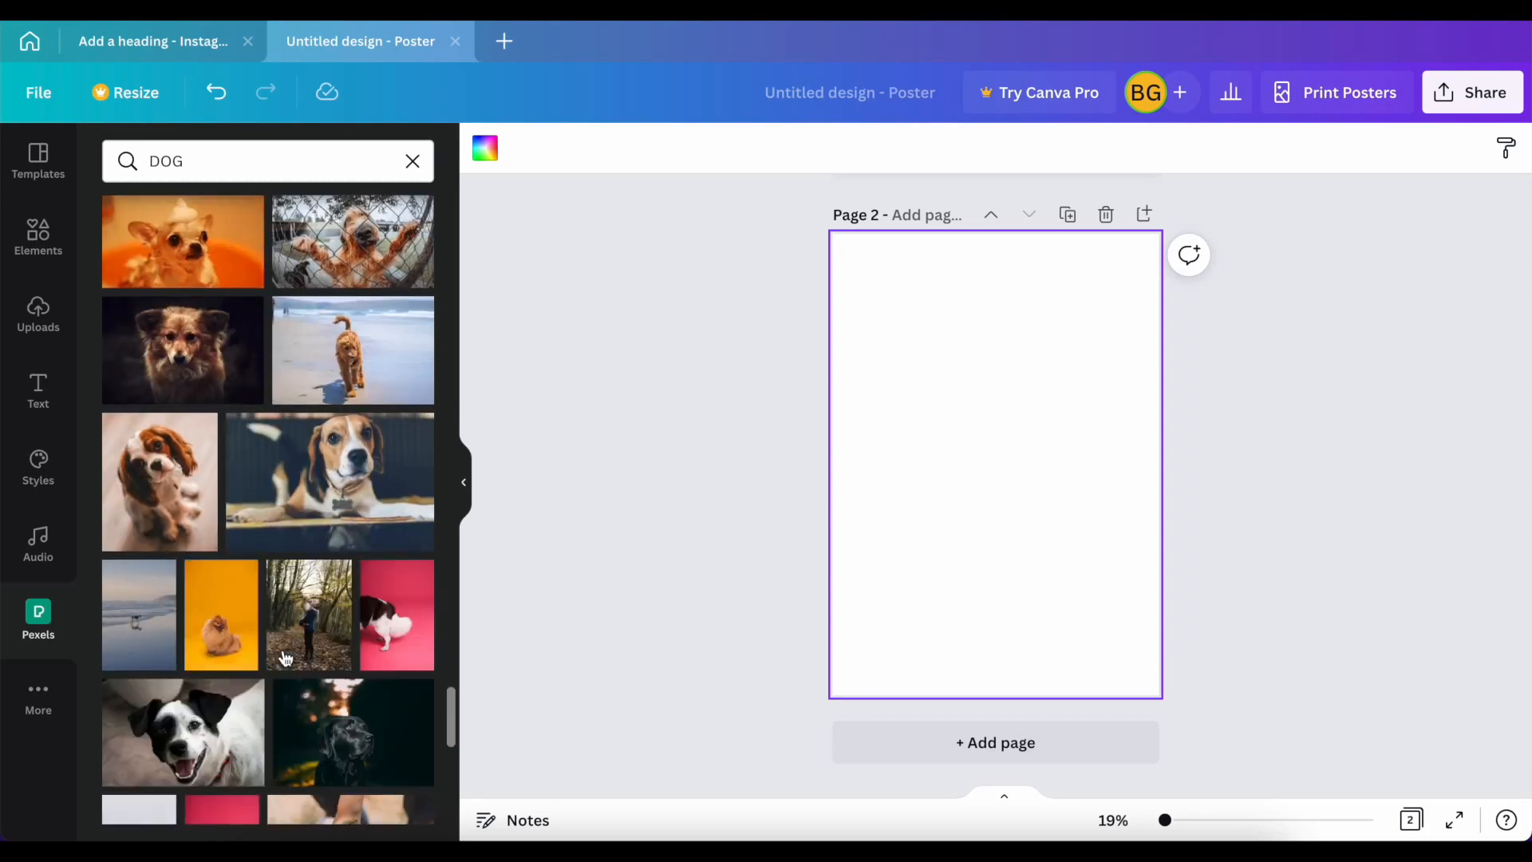
scroll(285, 657, down, 7)
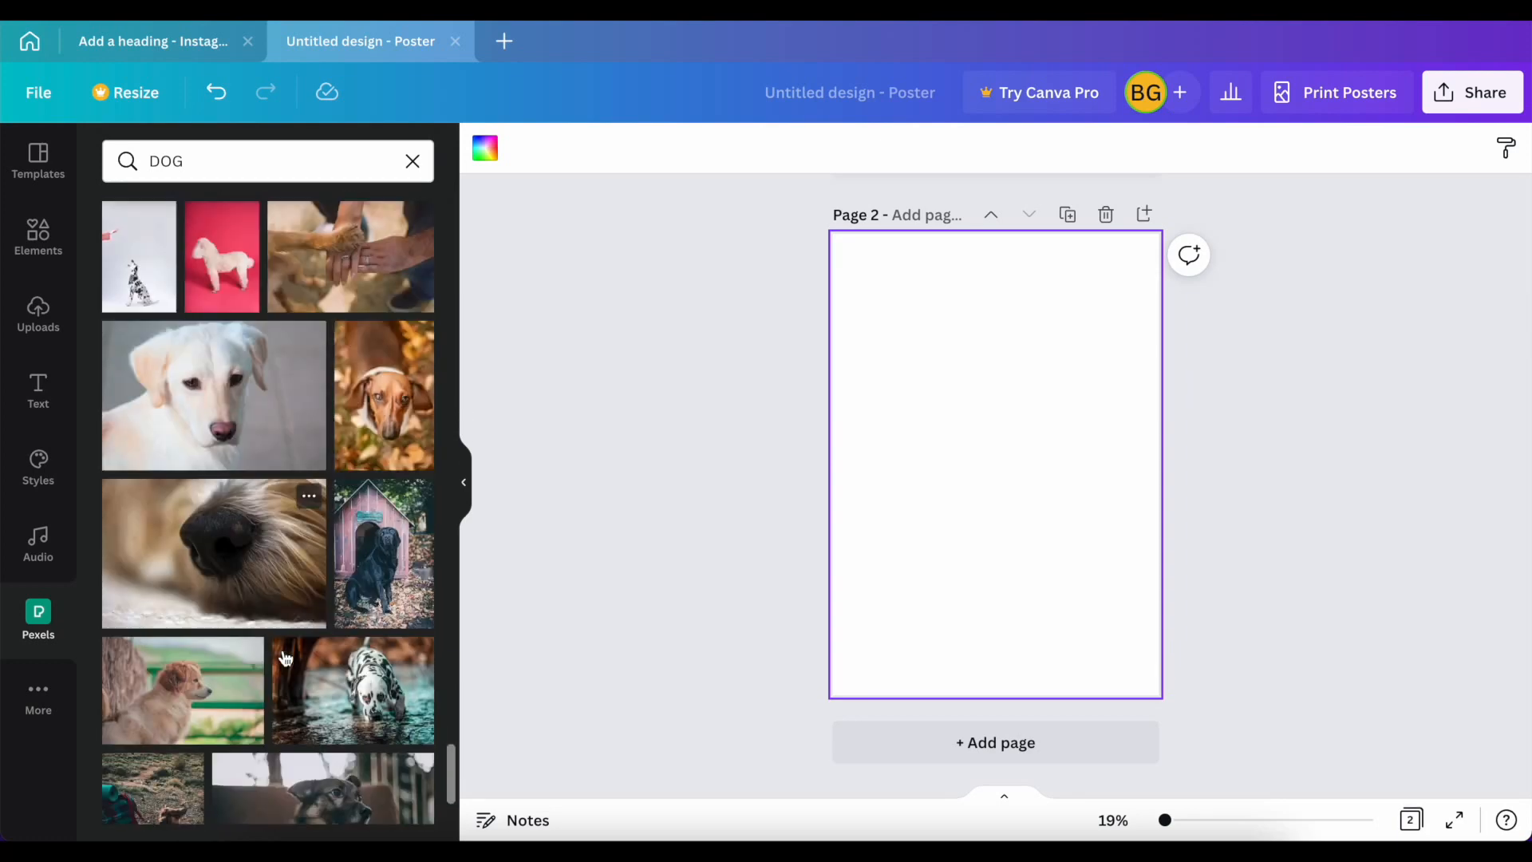
scroll(286, 656, down, 6)
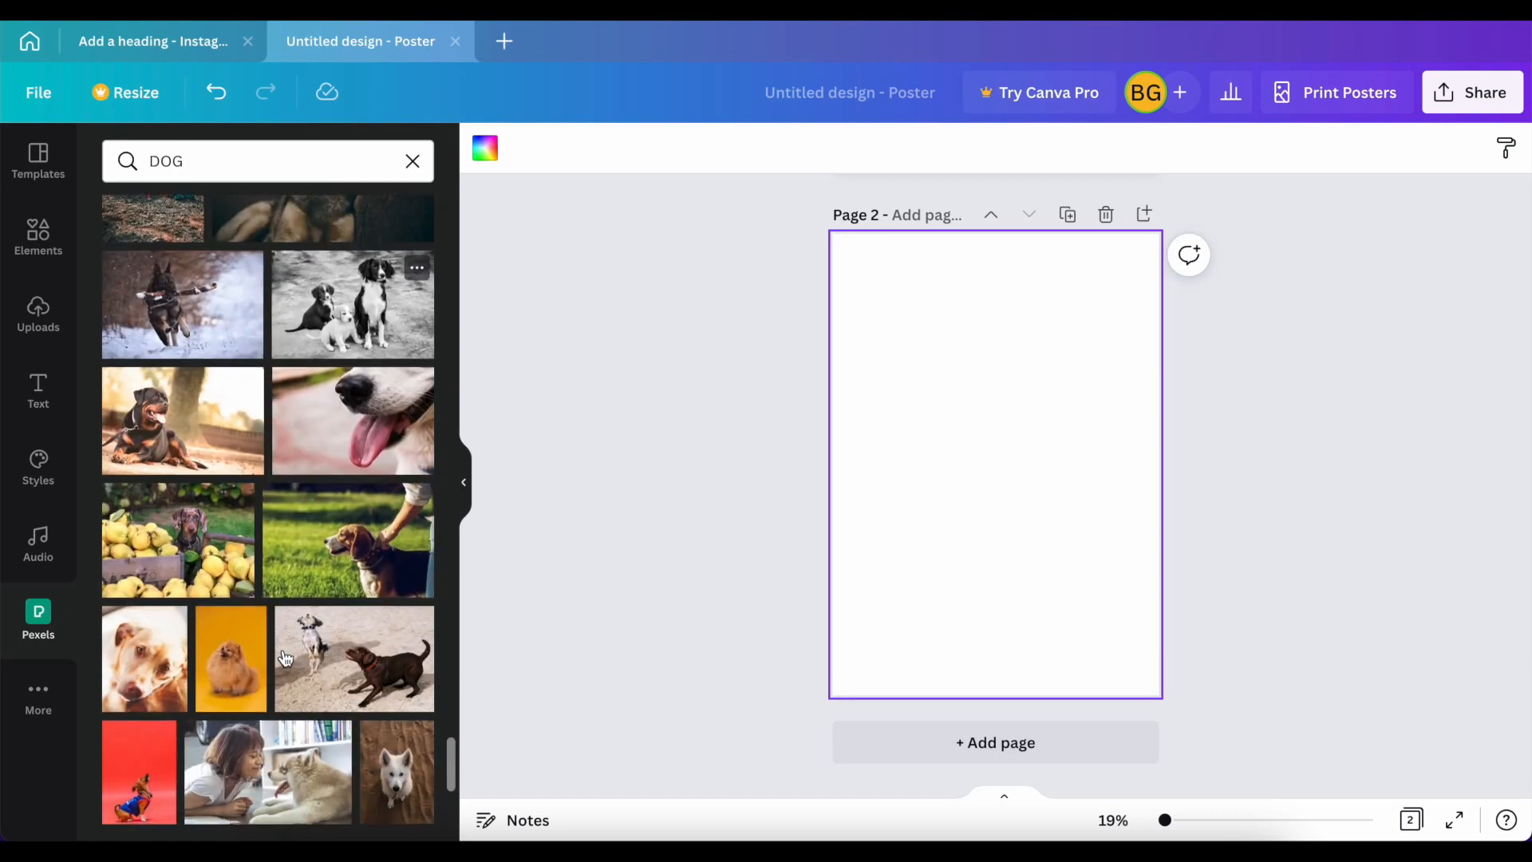
scroll(286, 657, down, 3)
scroll(286, 656, down, 7)
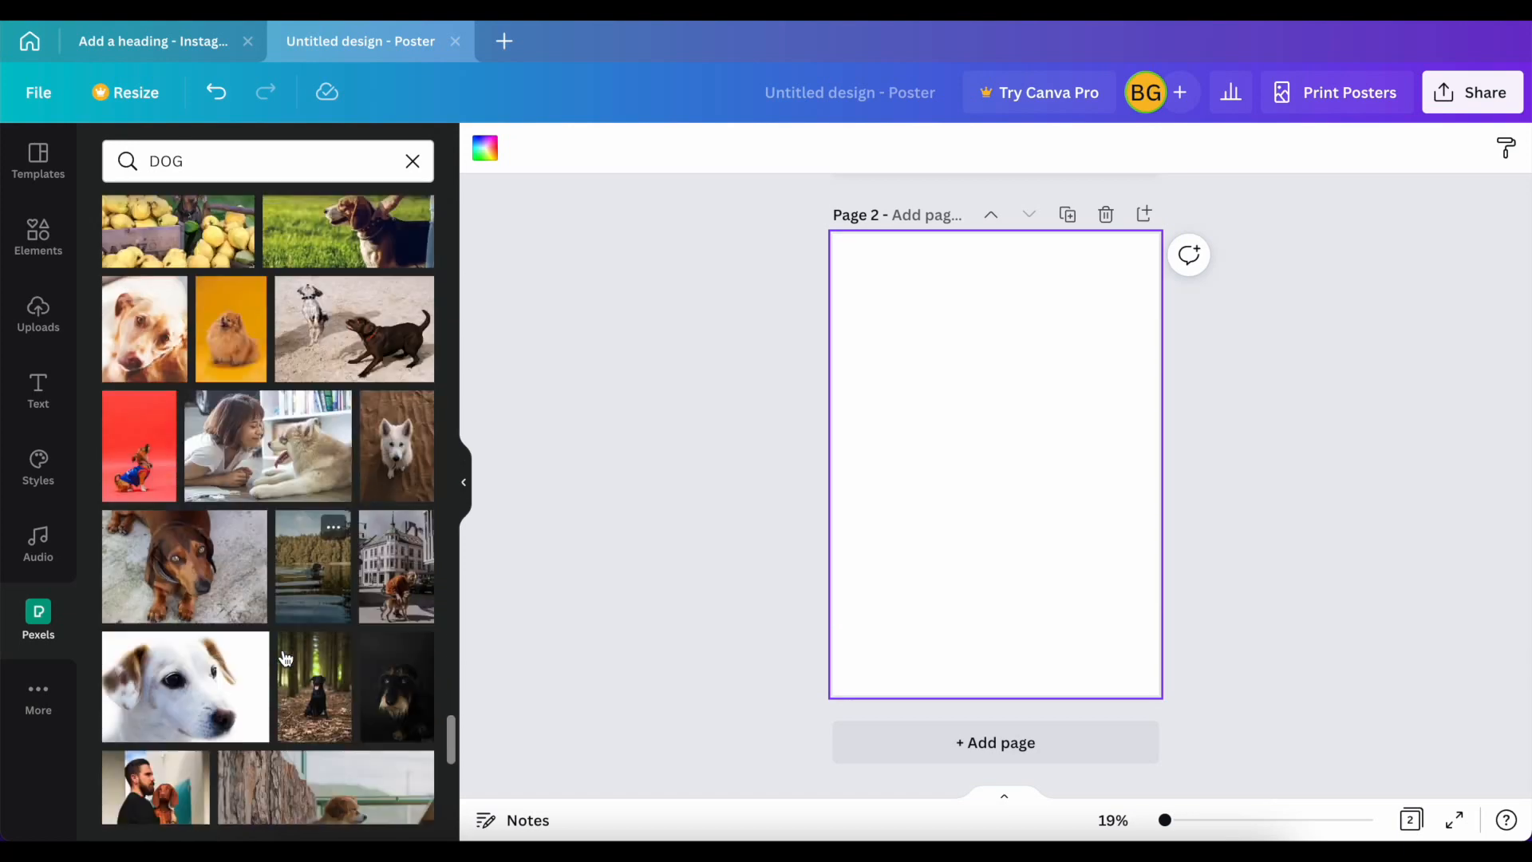
scroll(285, 656, down, 3)
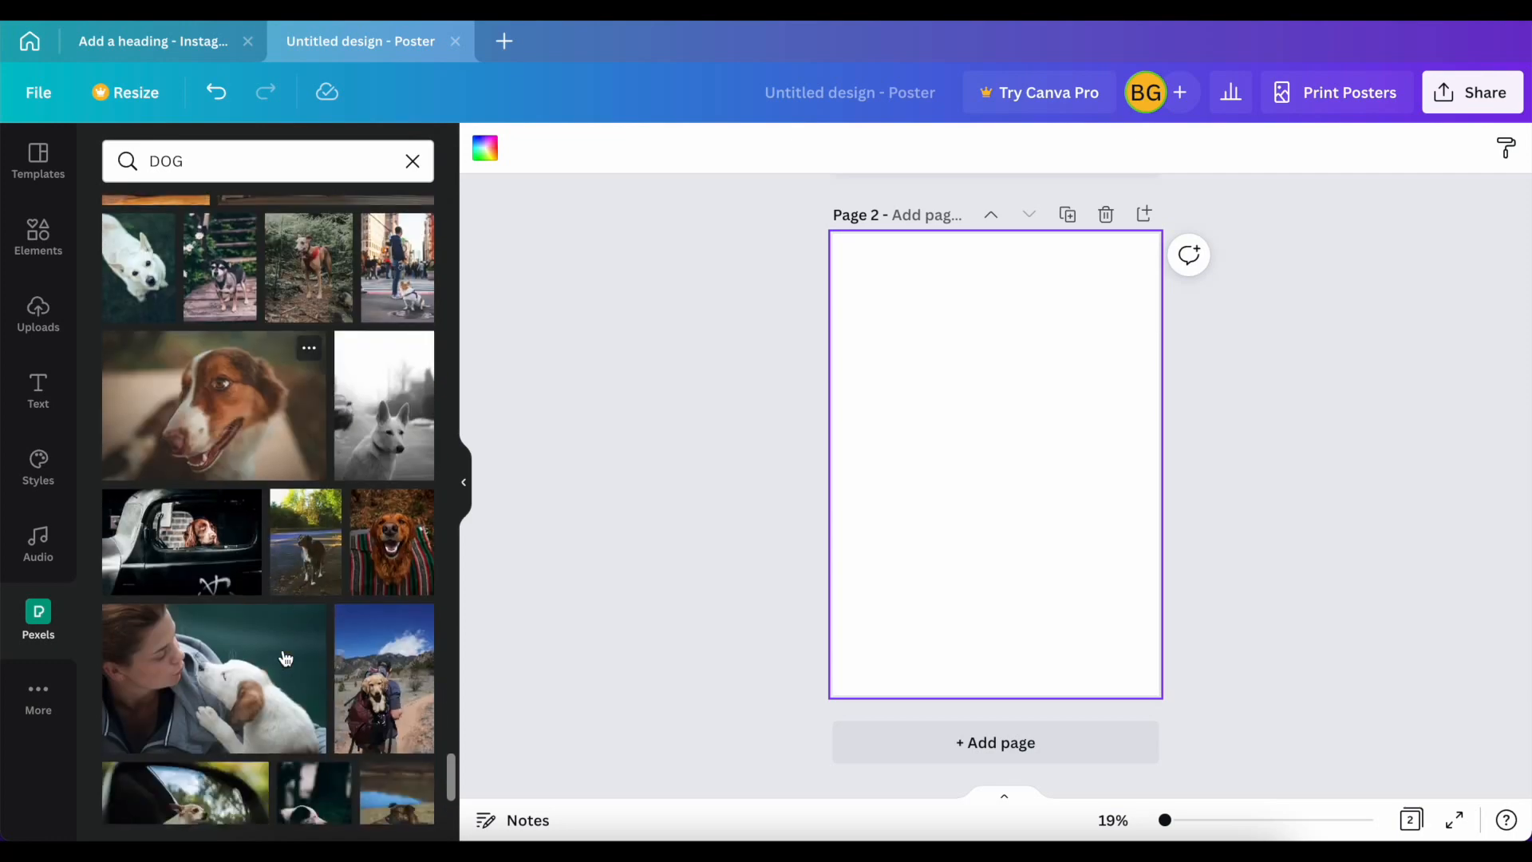
scroll(285, 657, down, 4)
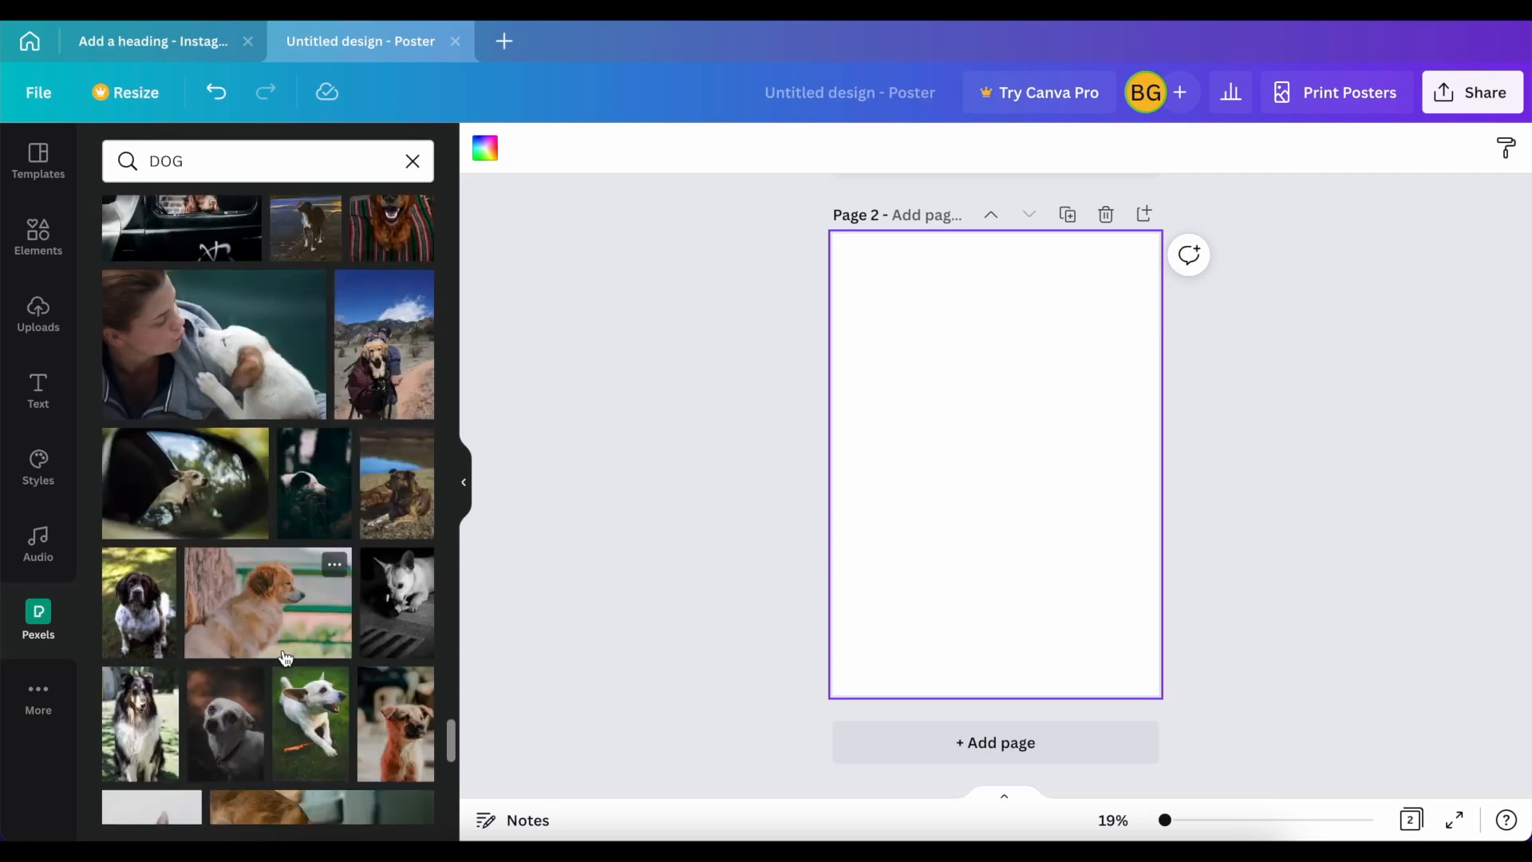
scroll(286, 656, down, 4)
scroll(285, 657, down, 10)
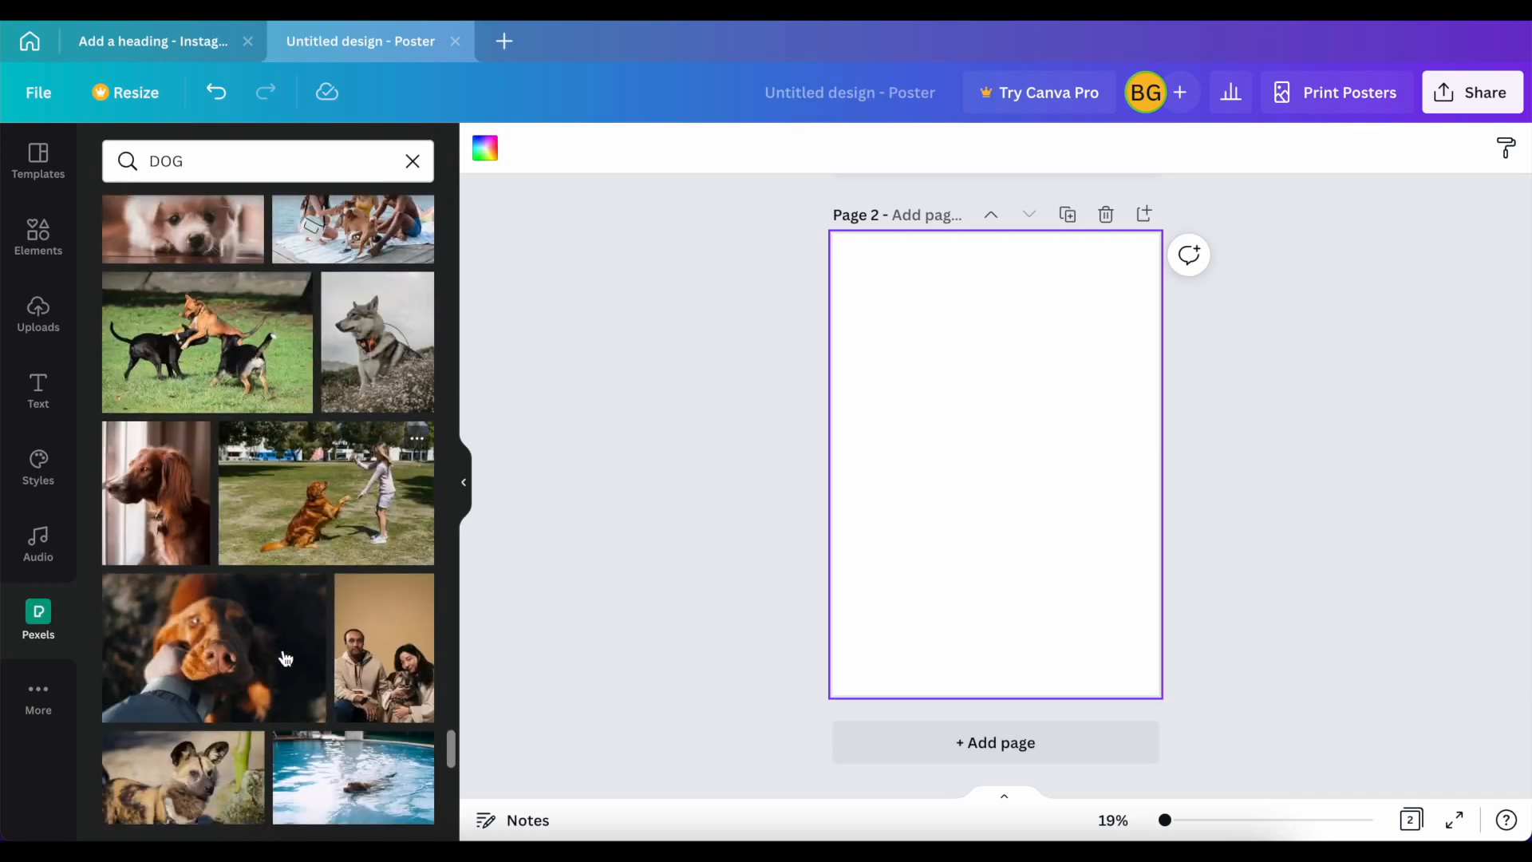
scroll(285, 657, down, 11)
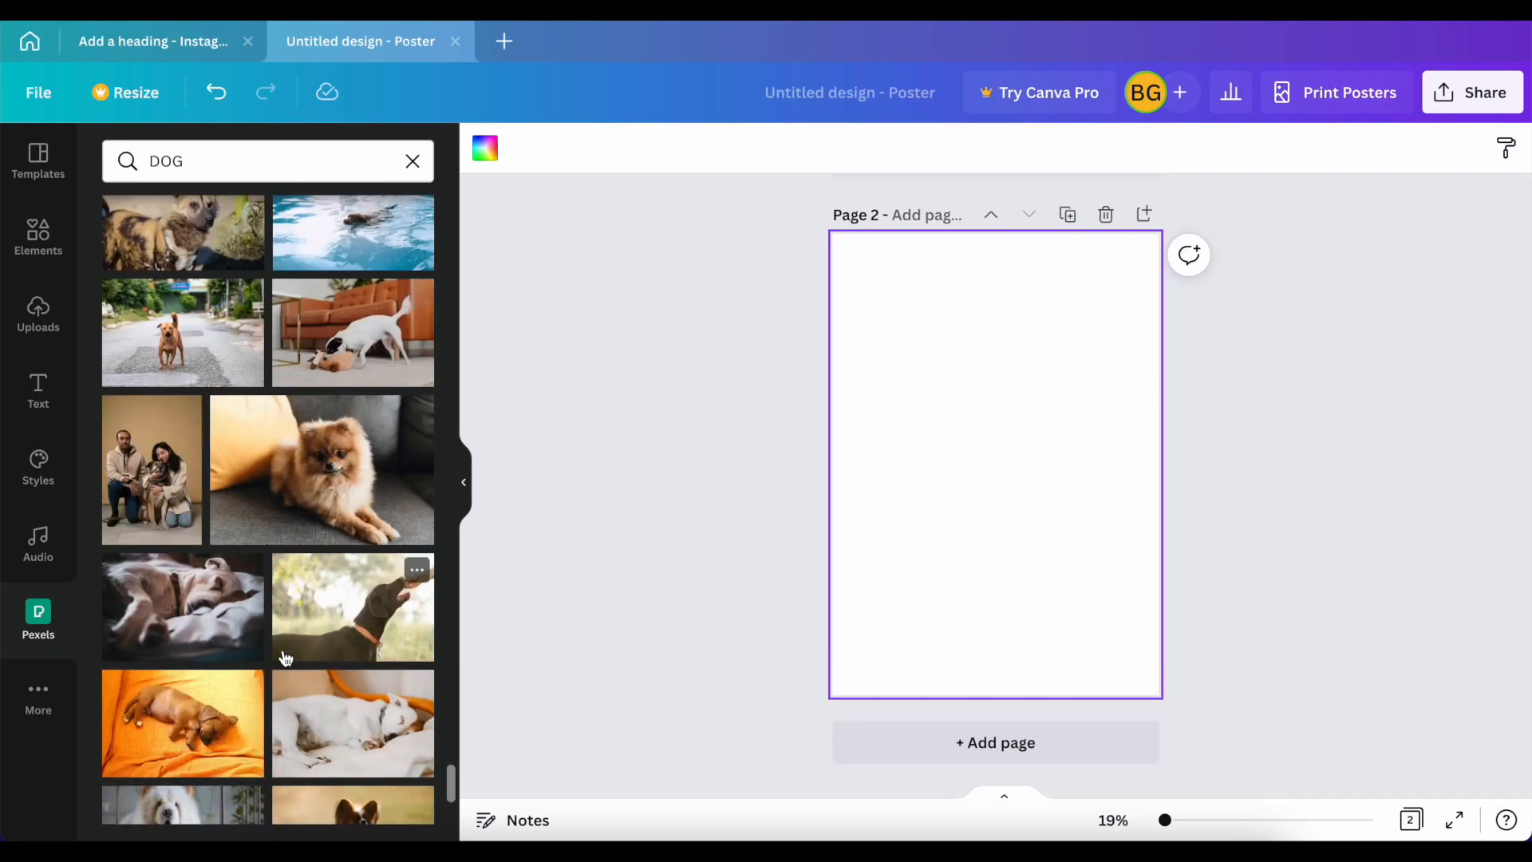
scroll(286, 657, down, 3)
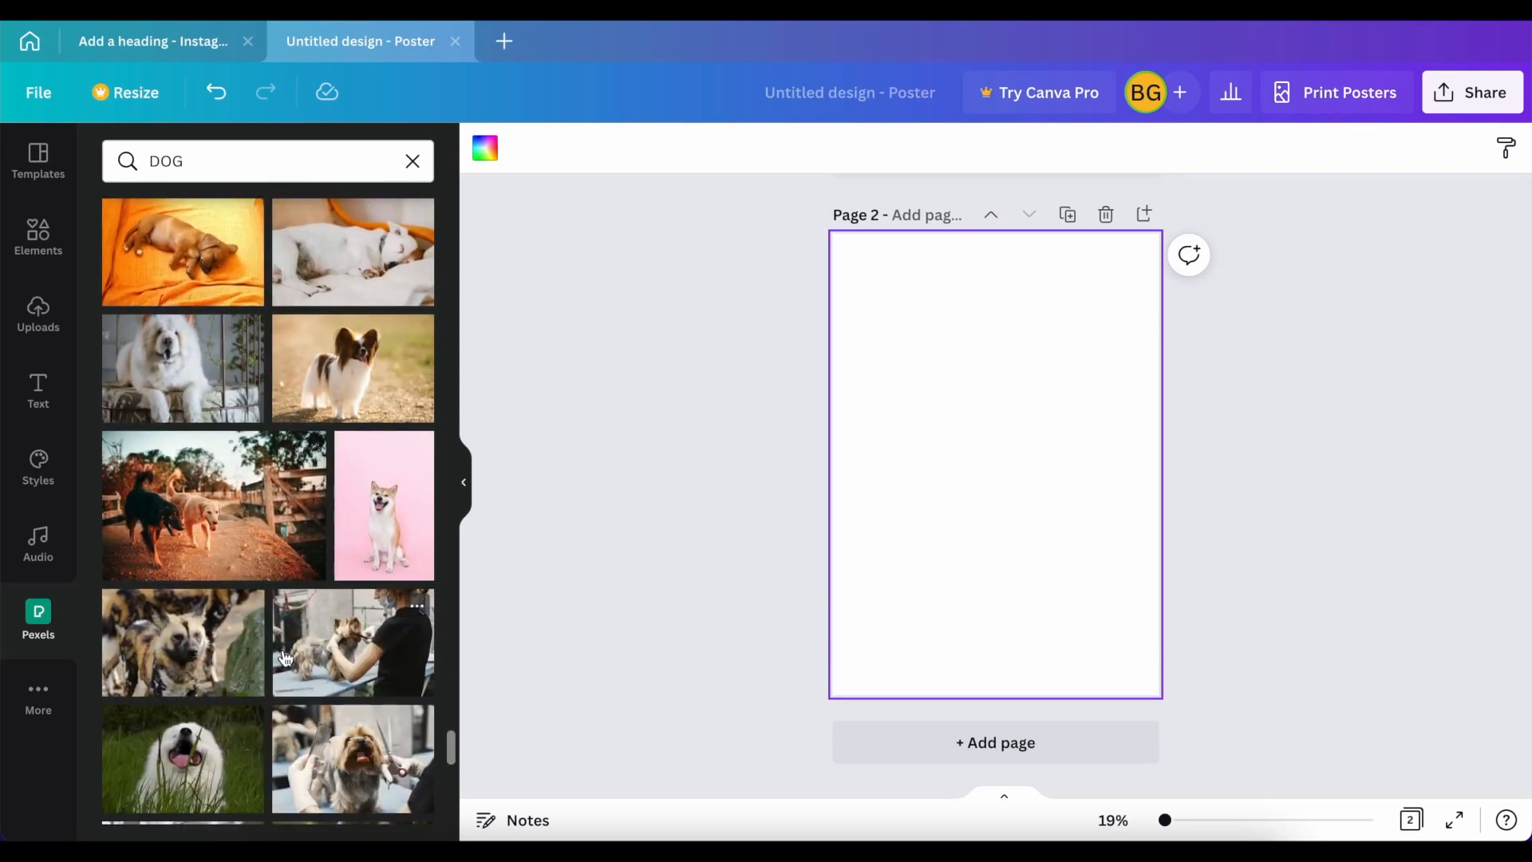
drag(383, 525, 860, 433)
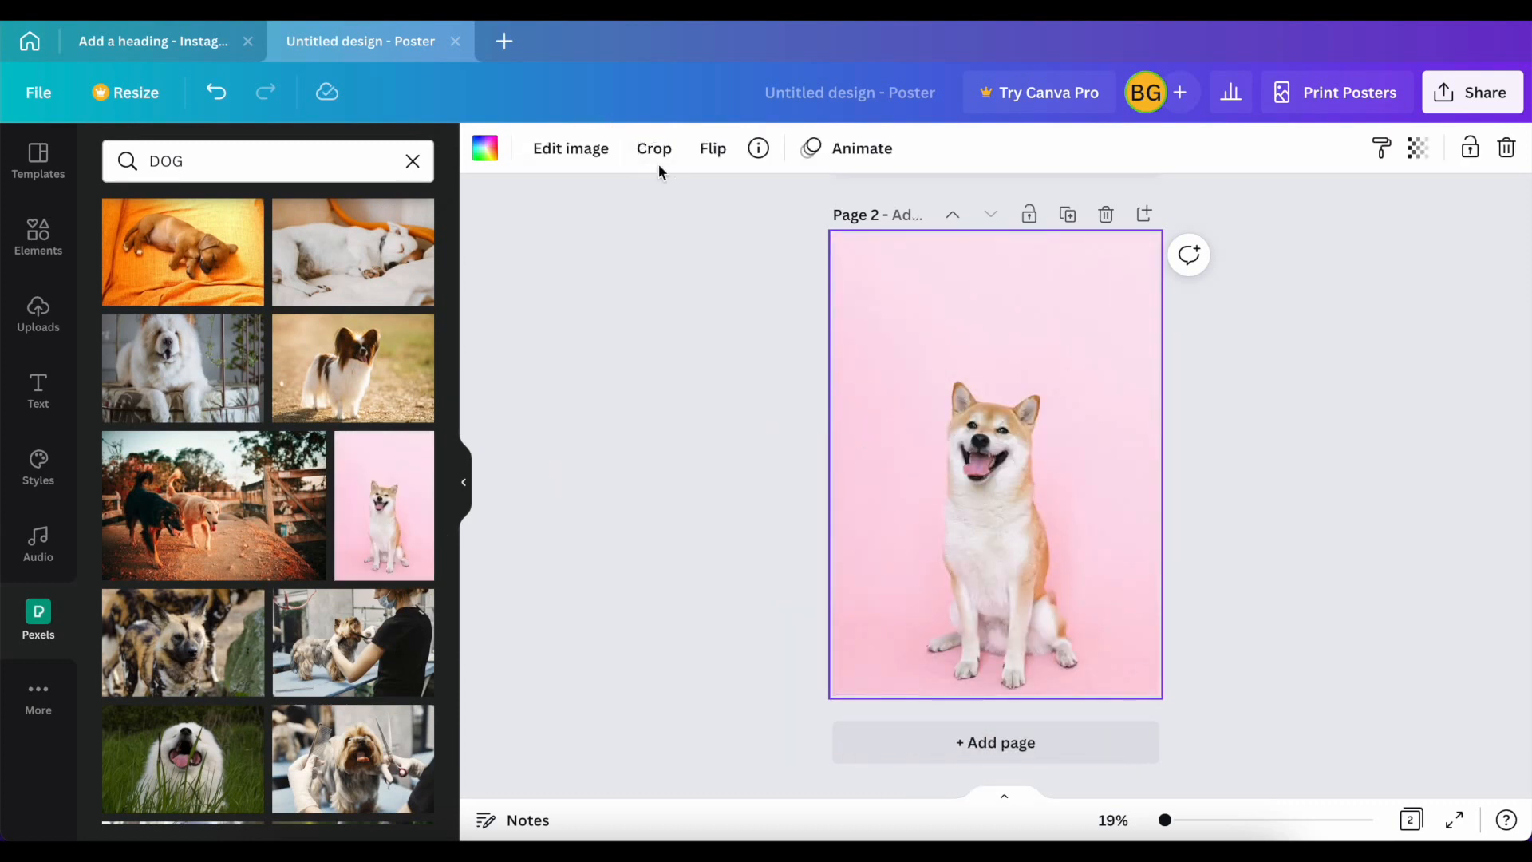
Step: Crop the background photo by enlarging and repositioning it so the dog fills most of the page from ears to paws
click(656, 162)
drag(831, 217, 487, 73)
drag(970, 449, 1024, 455)
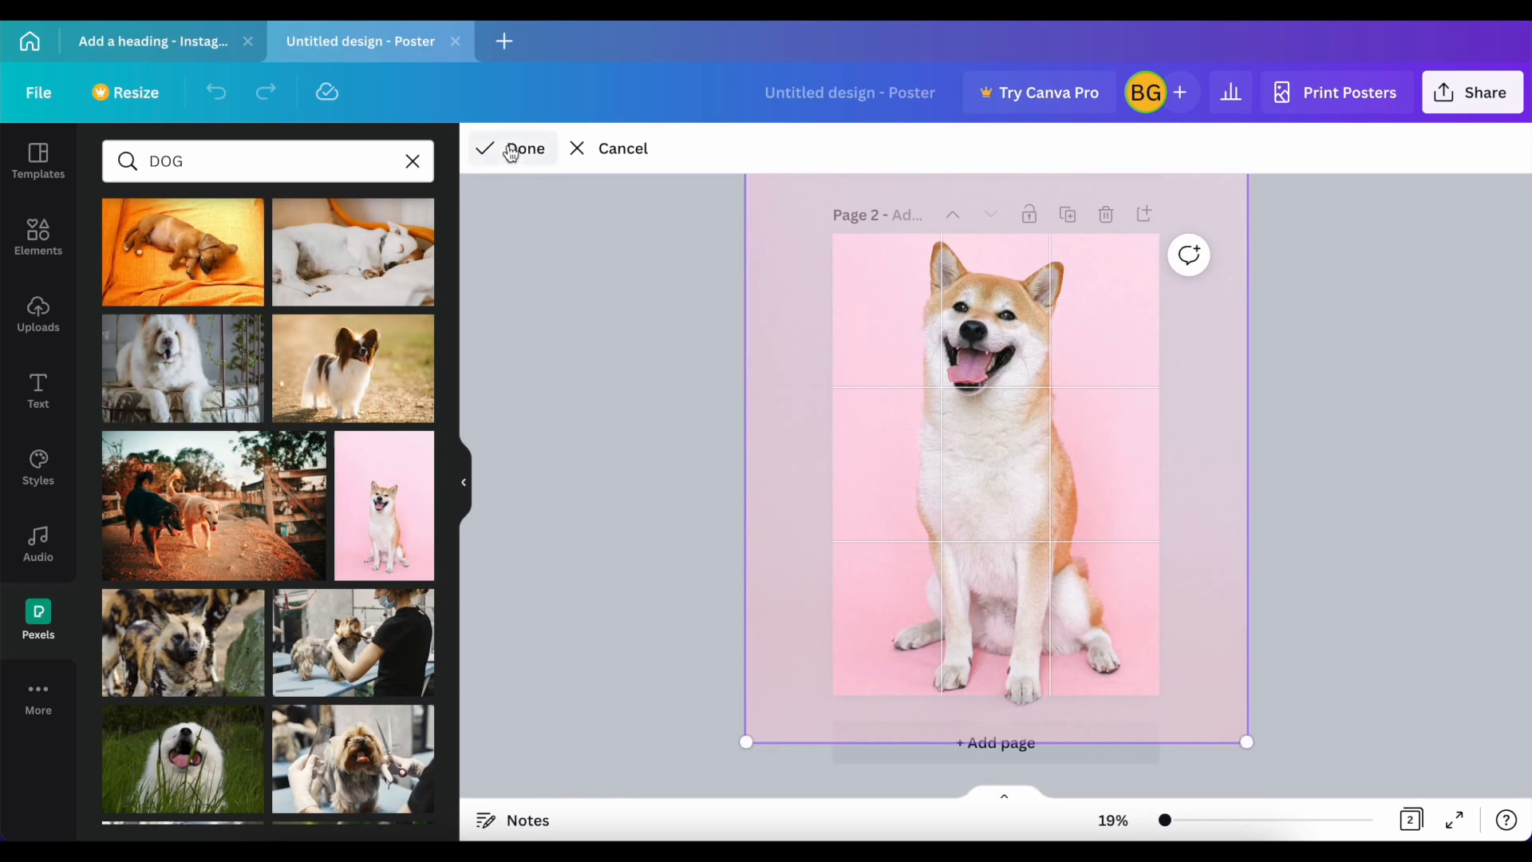
click(511, 150)
Step: Add a square shape and stretch it to cover the full width of the page's lower half
click(42, 237)
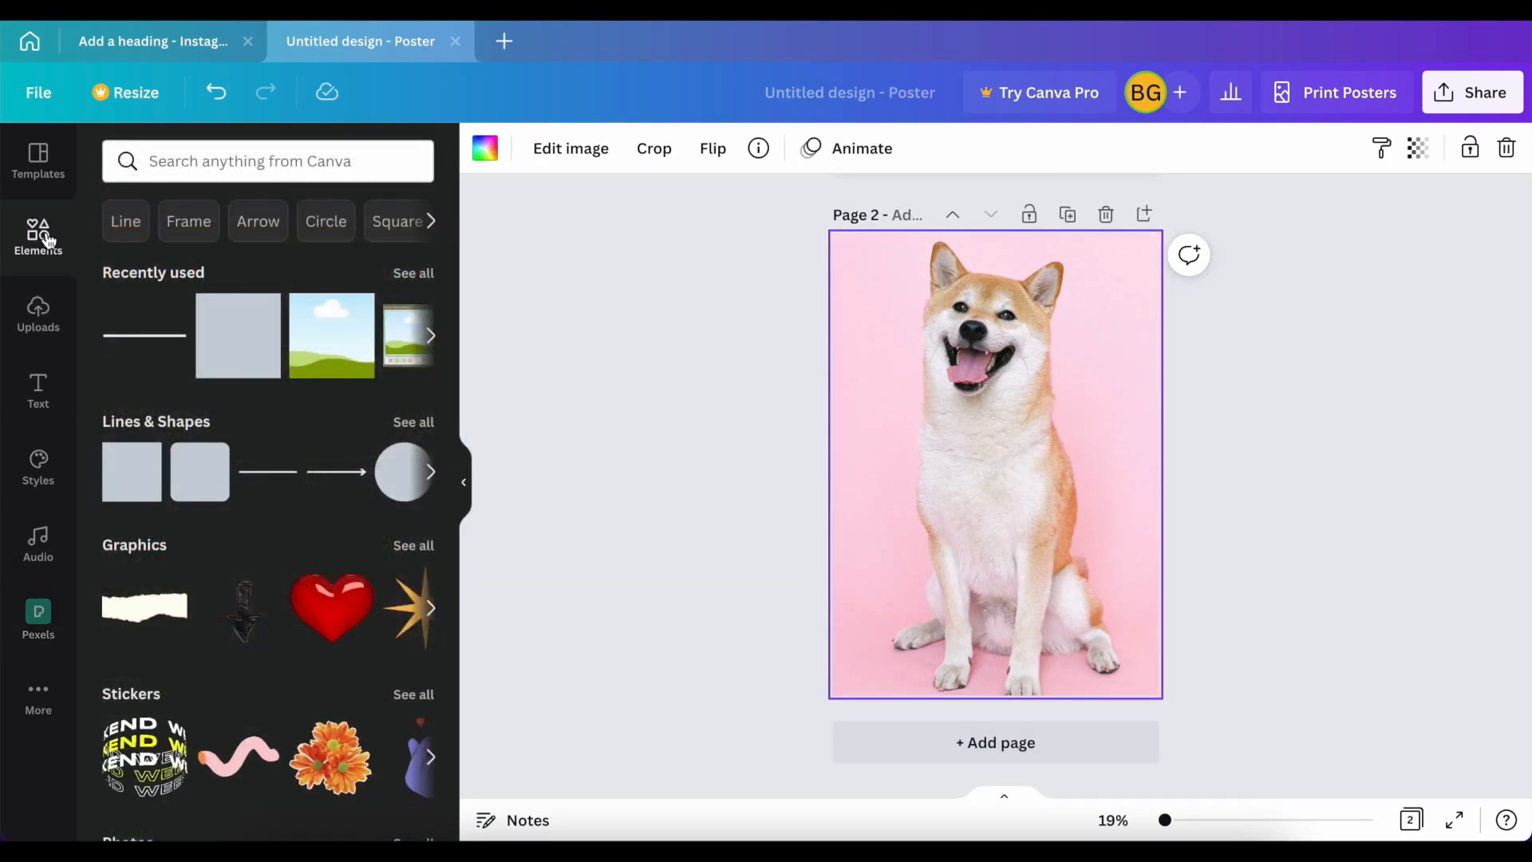
click(226, 349)
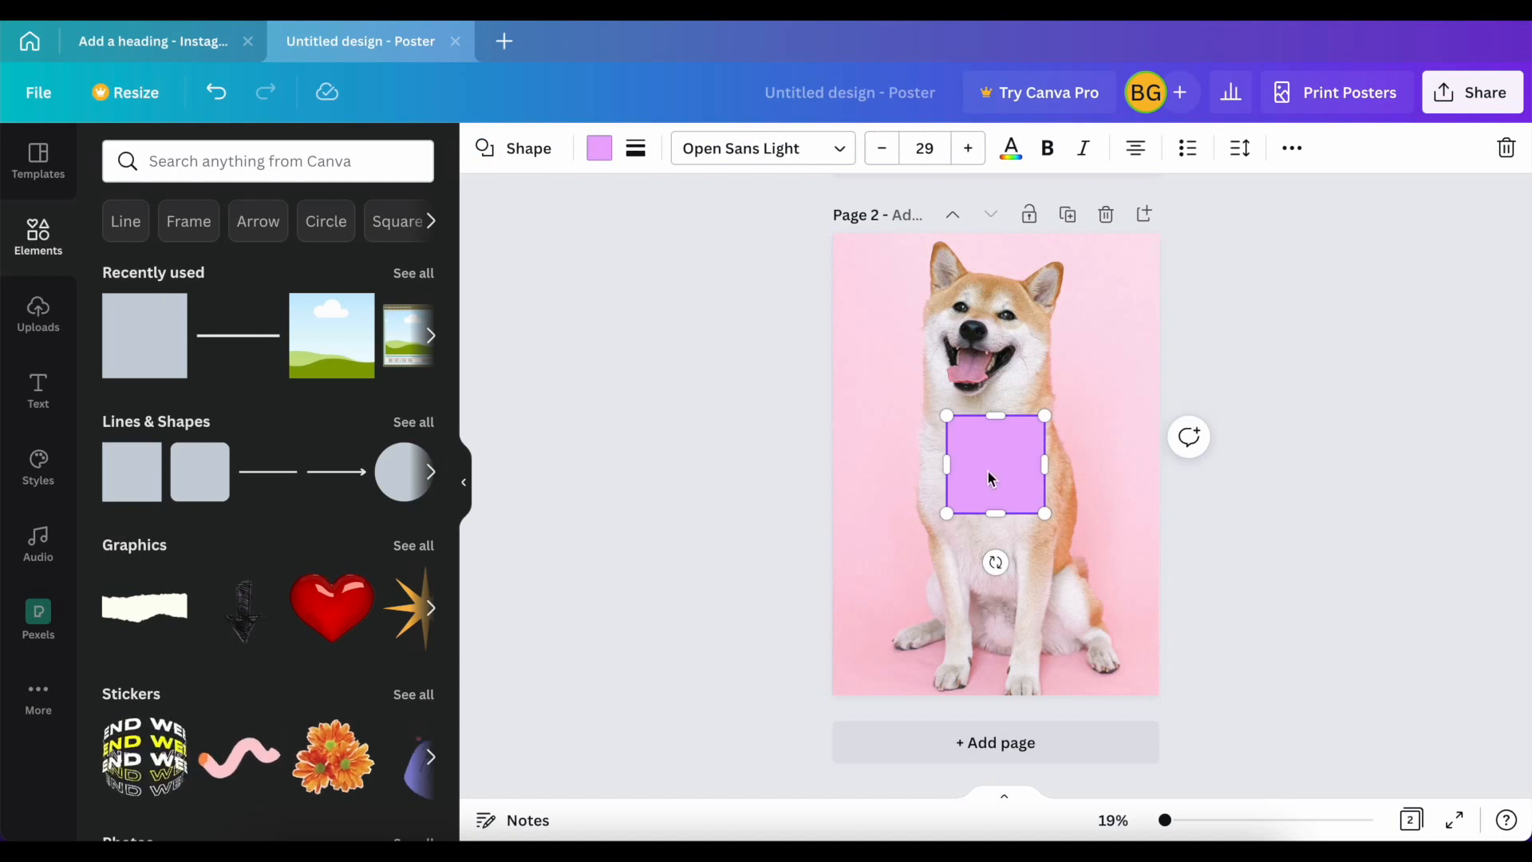
click(915, 553)
drag(970, 459, 1153, 520)
drag(1020, 568, 1007, 695)
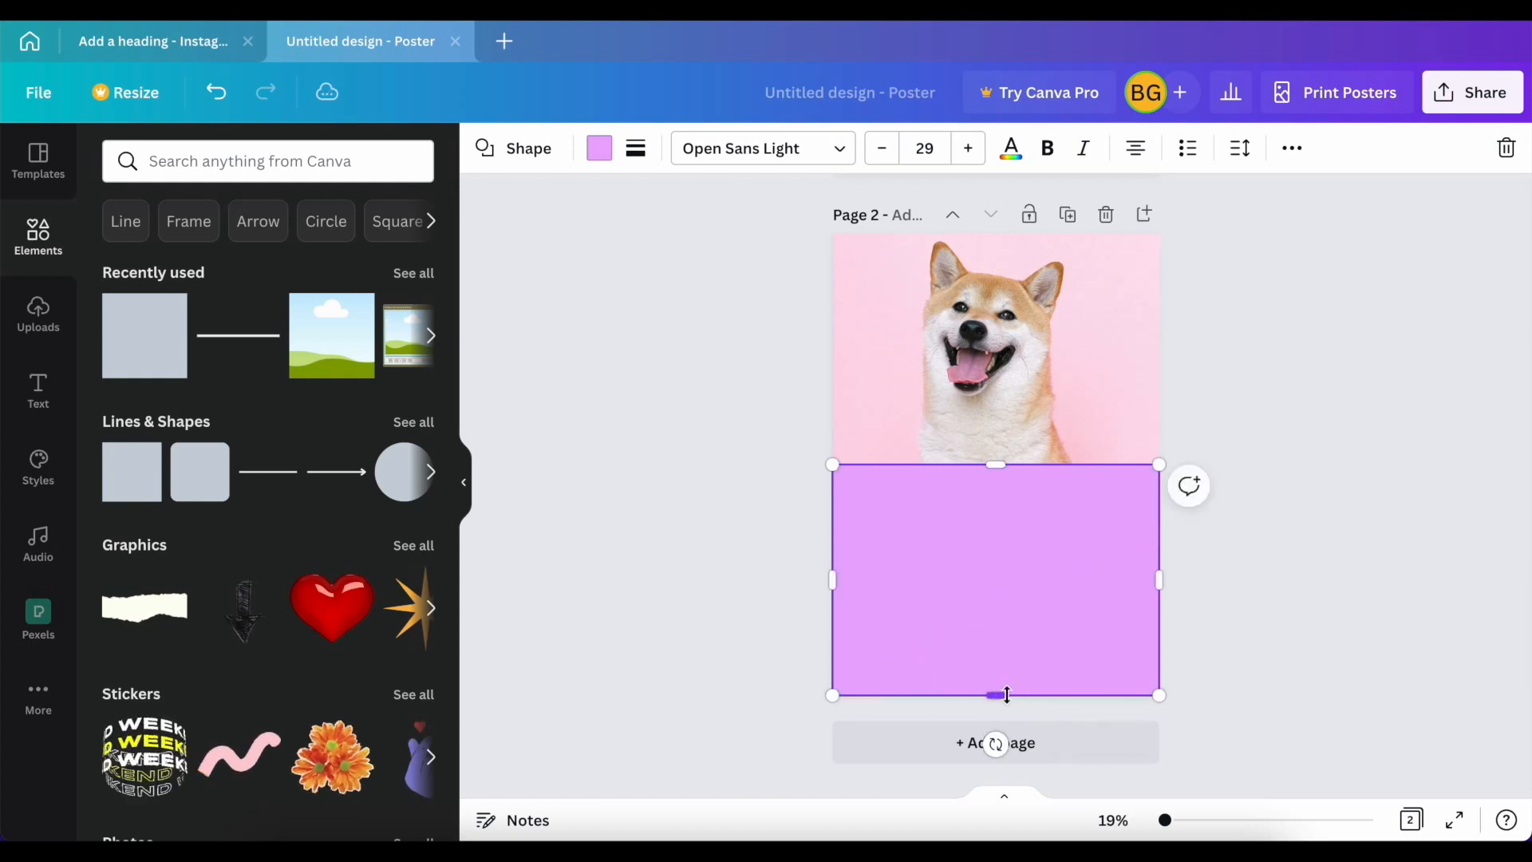
Step: Change the fill of the shape covering the lower half of the page to white
click(598, 149)
click(350, 272)
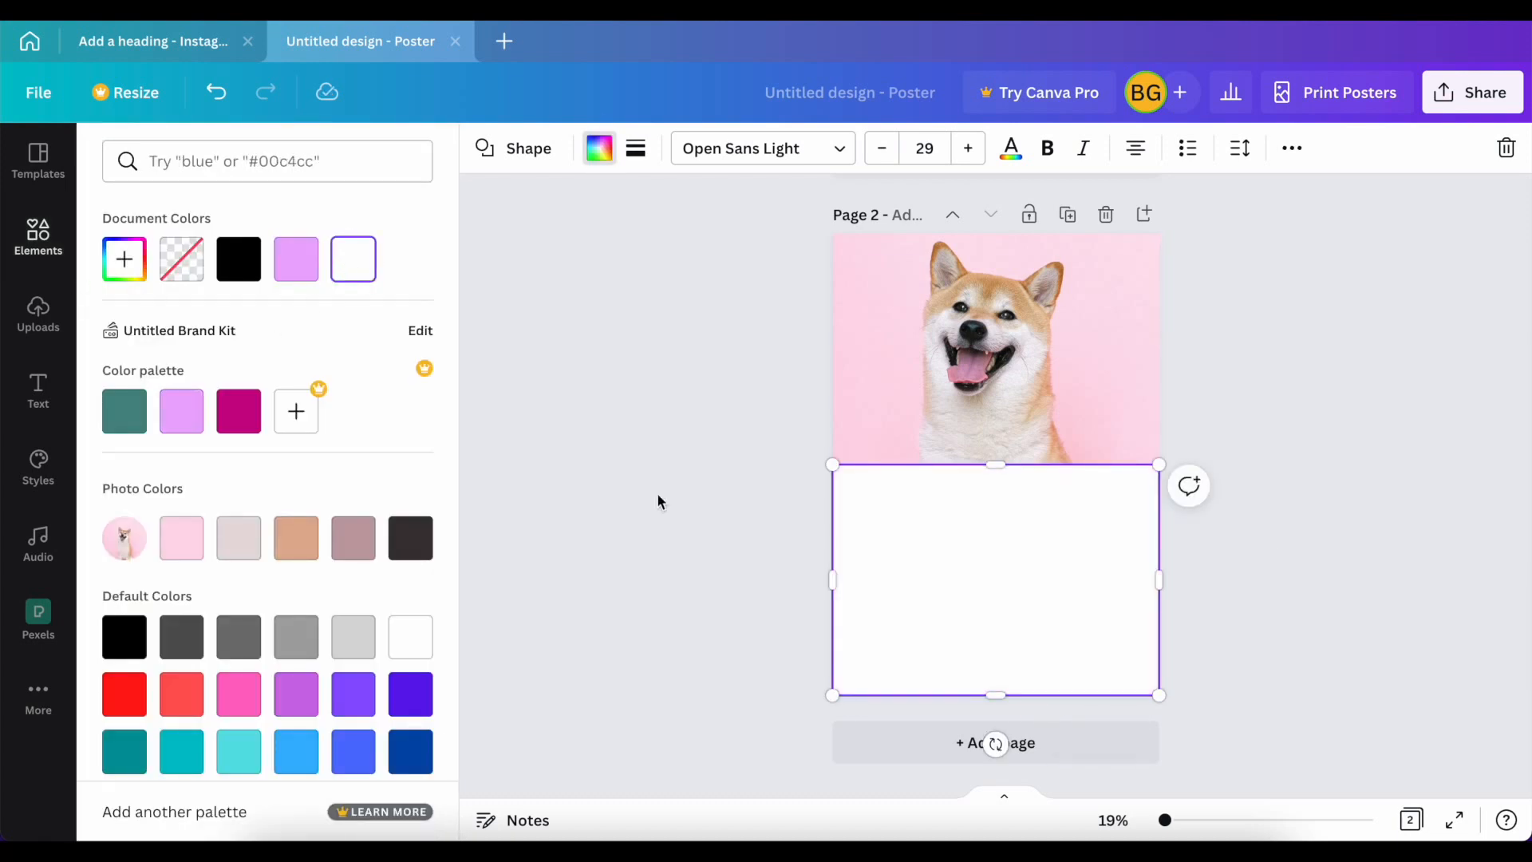
click(708, 523)
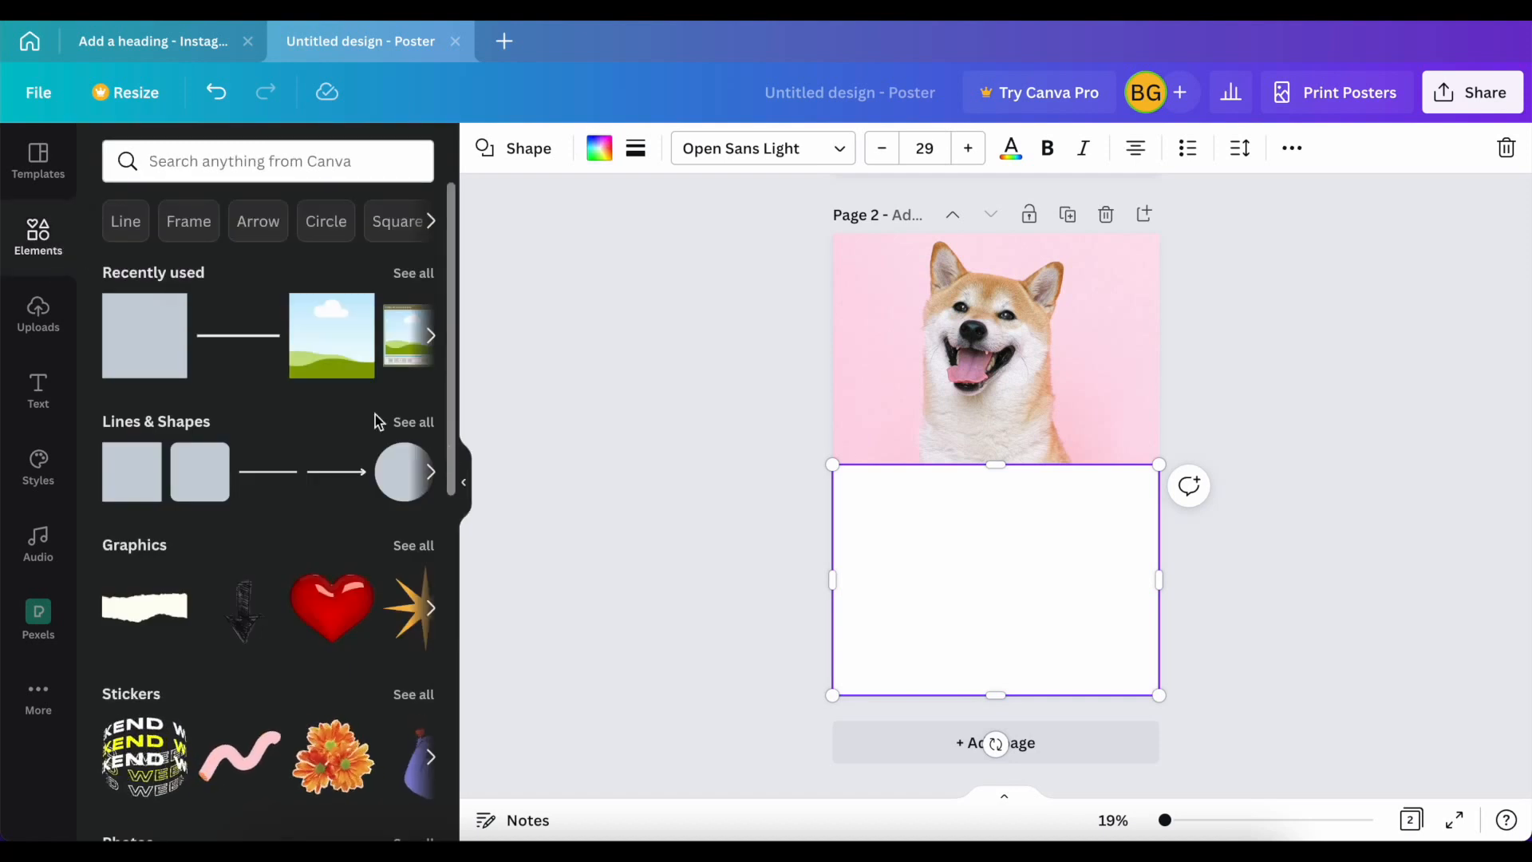
click(517, 465)
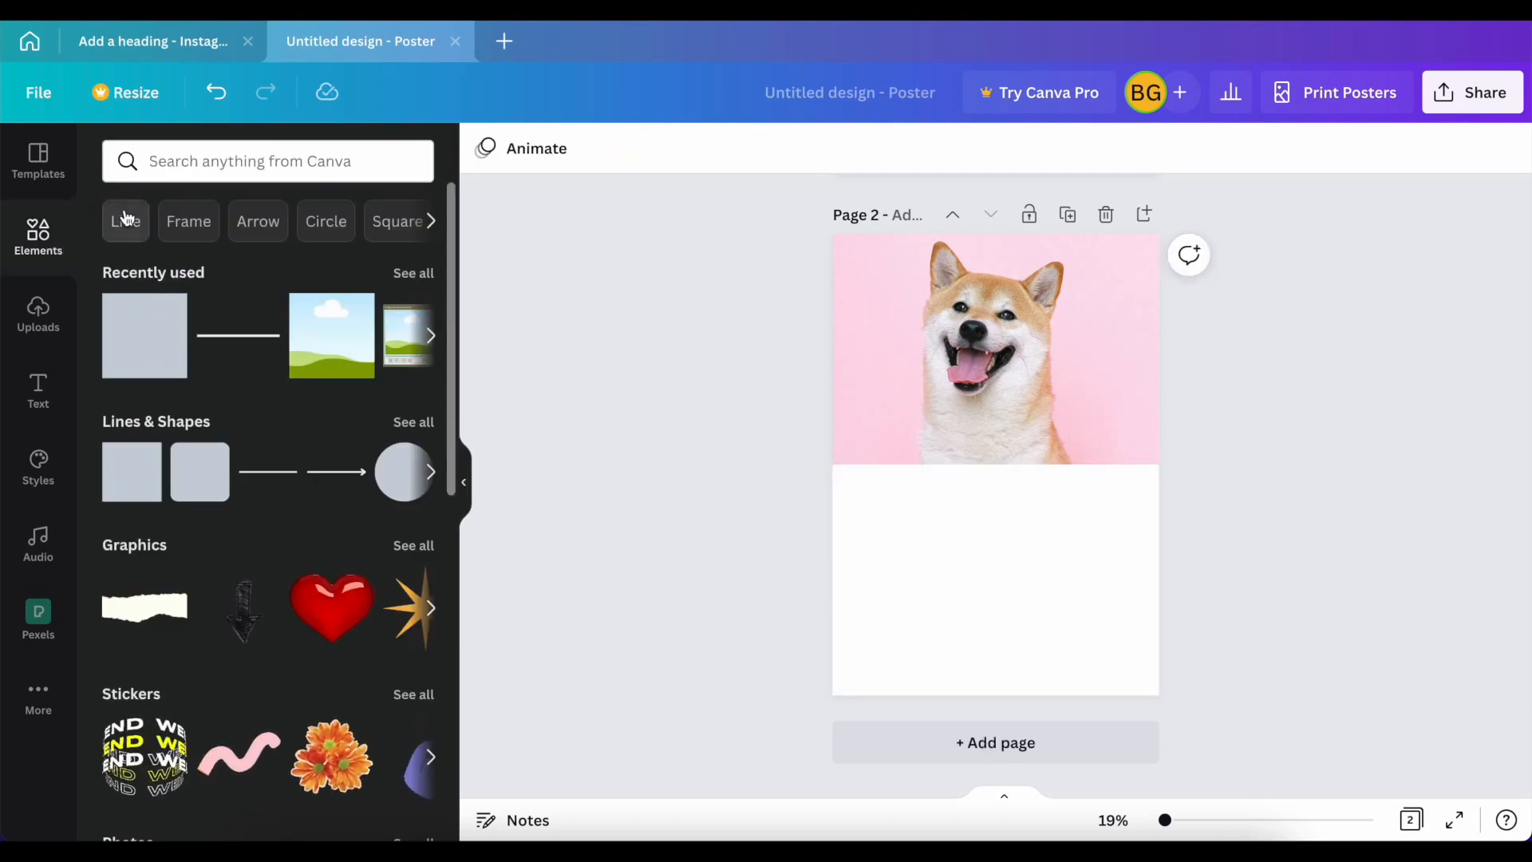
Step: Add a second copy of the Pexels pink-background dog photo and shrink it to a small image to the right of the large dog's face
click(155, 270)
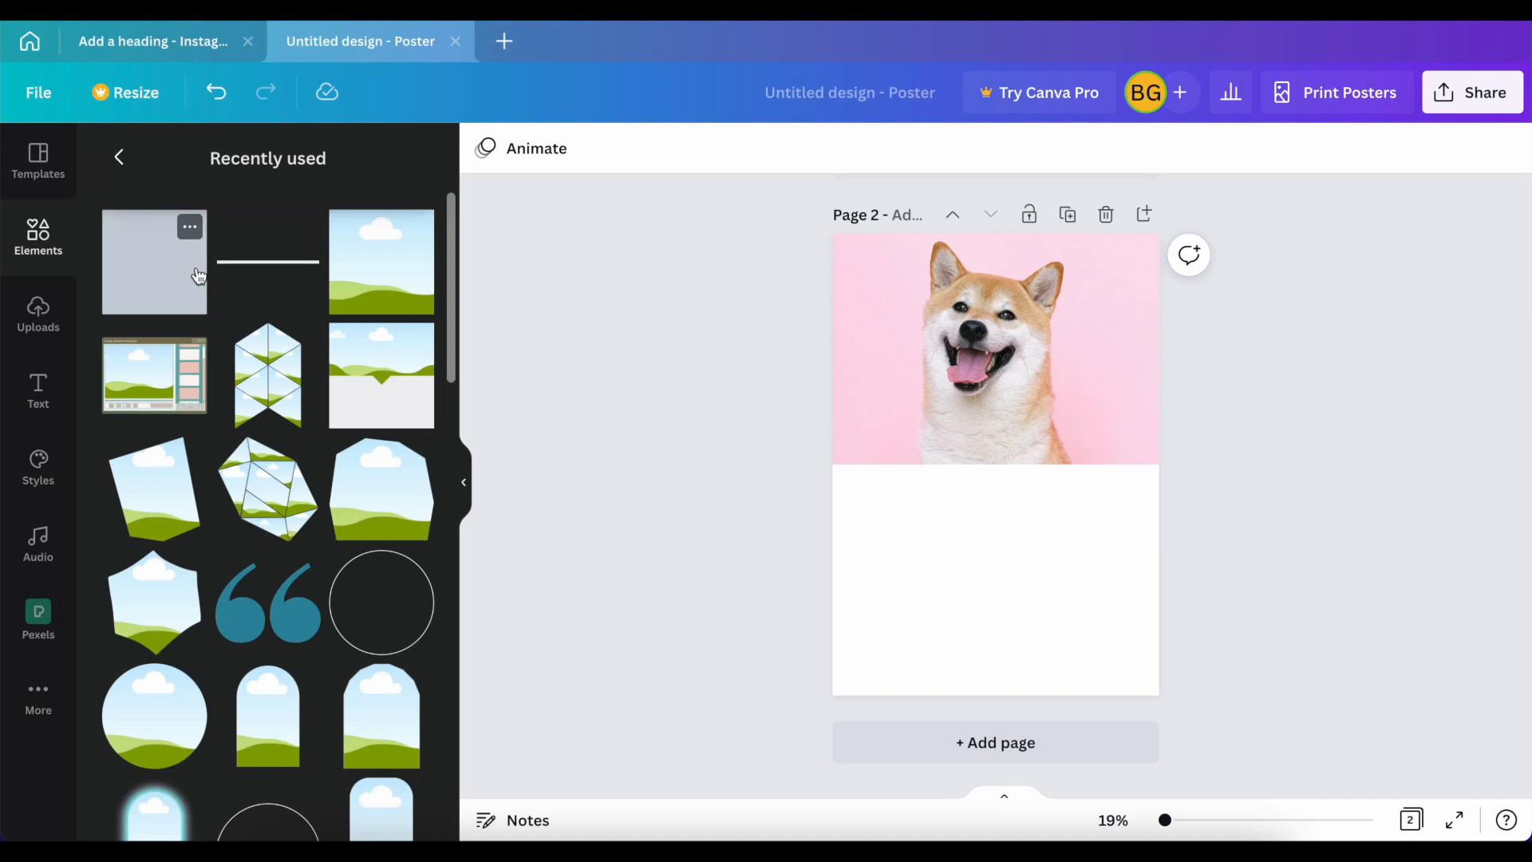
click(39, 611)
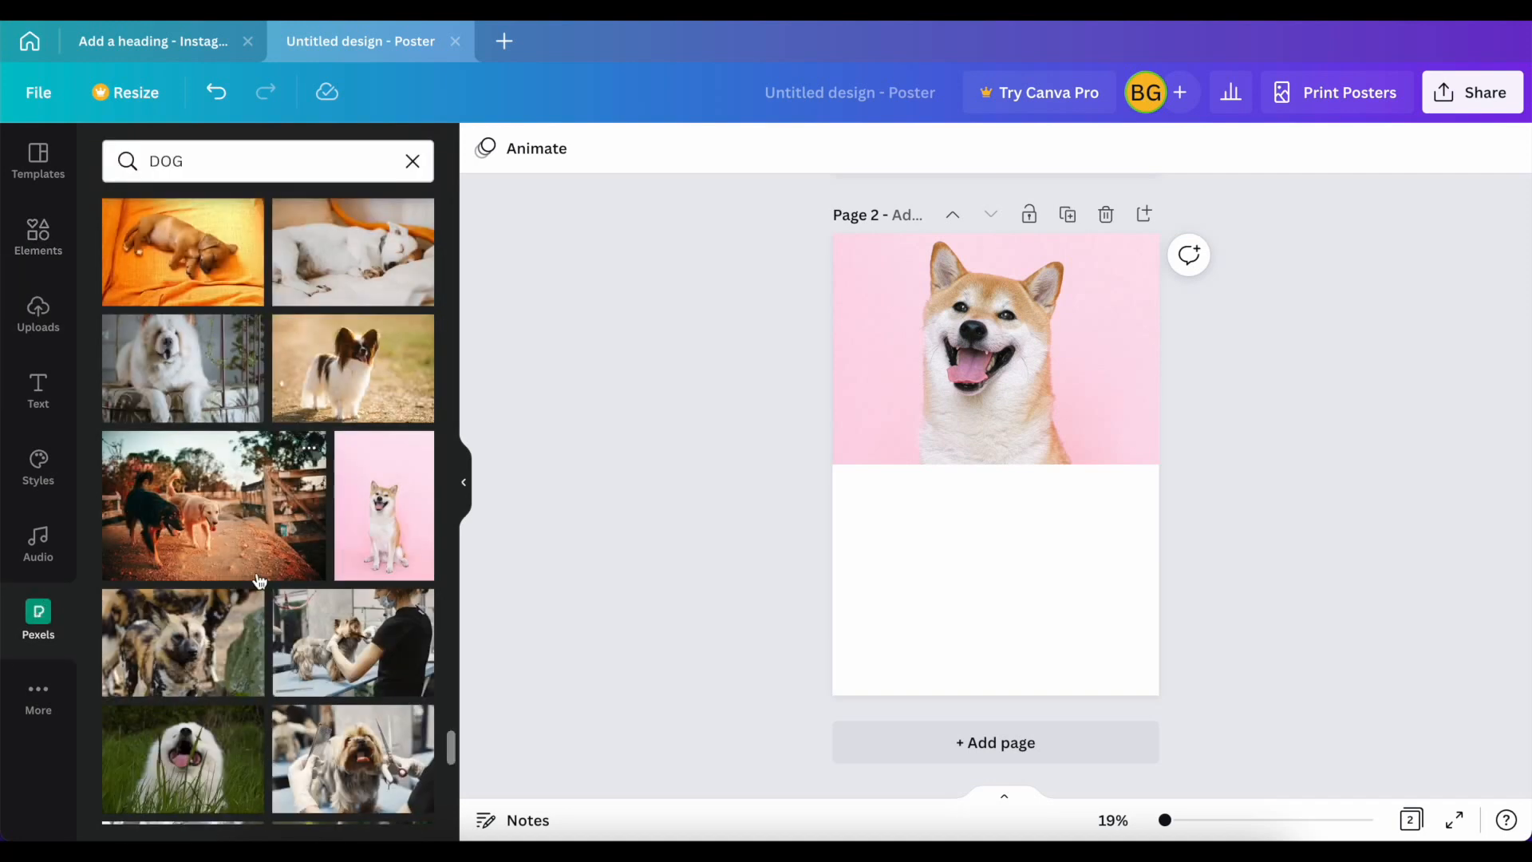
click(372, 510)
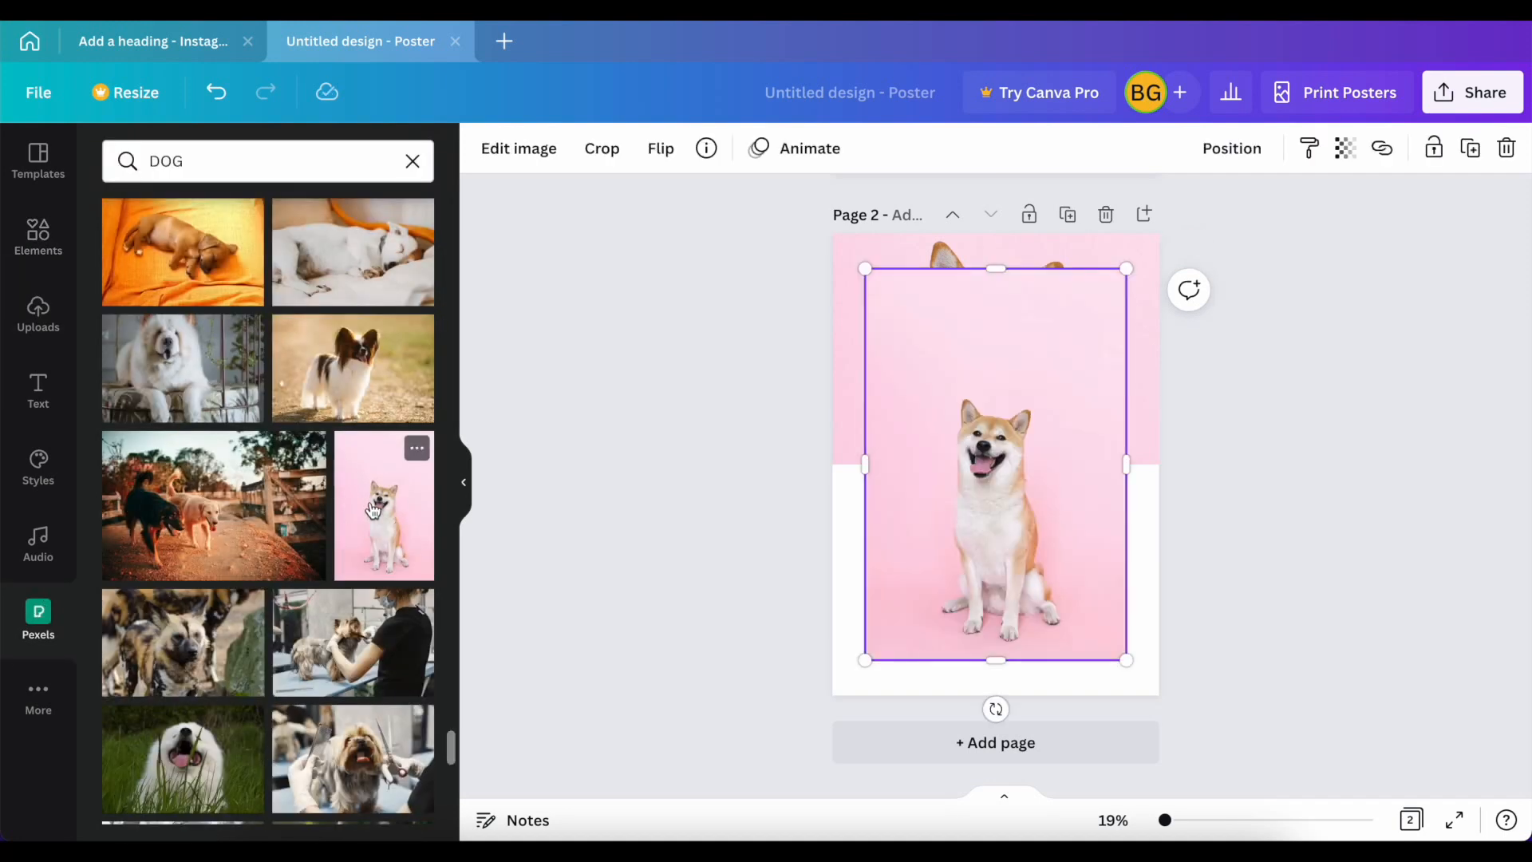
drag(969, 457, 1003, 455)
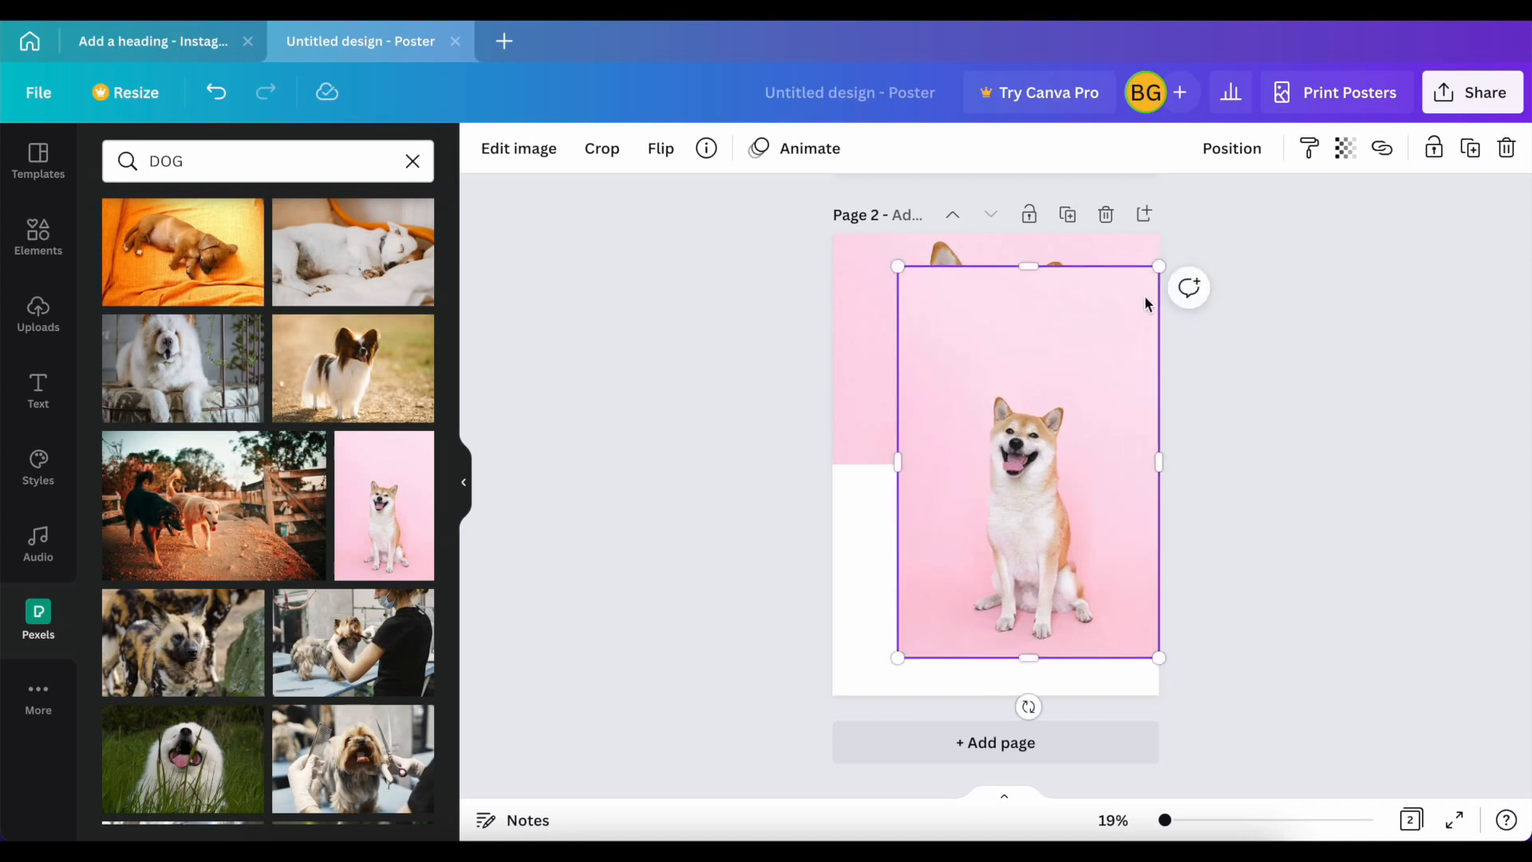
drag(1161, 268, 1110, 346)
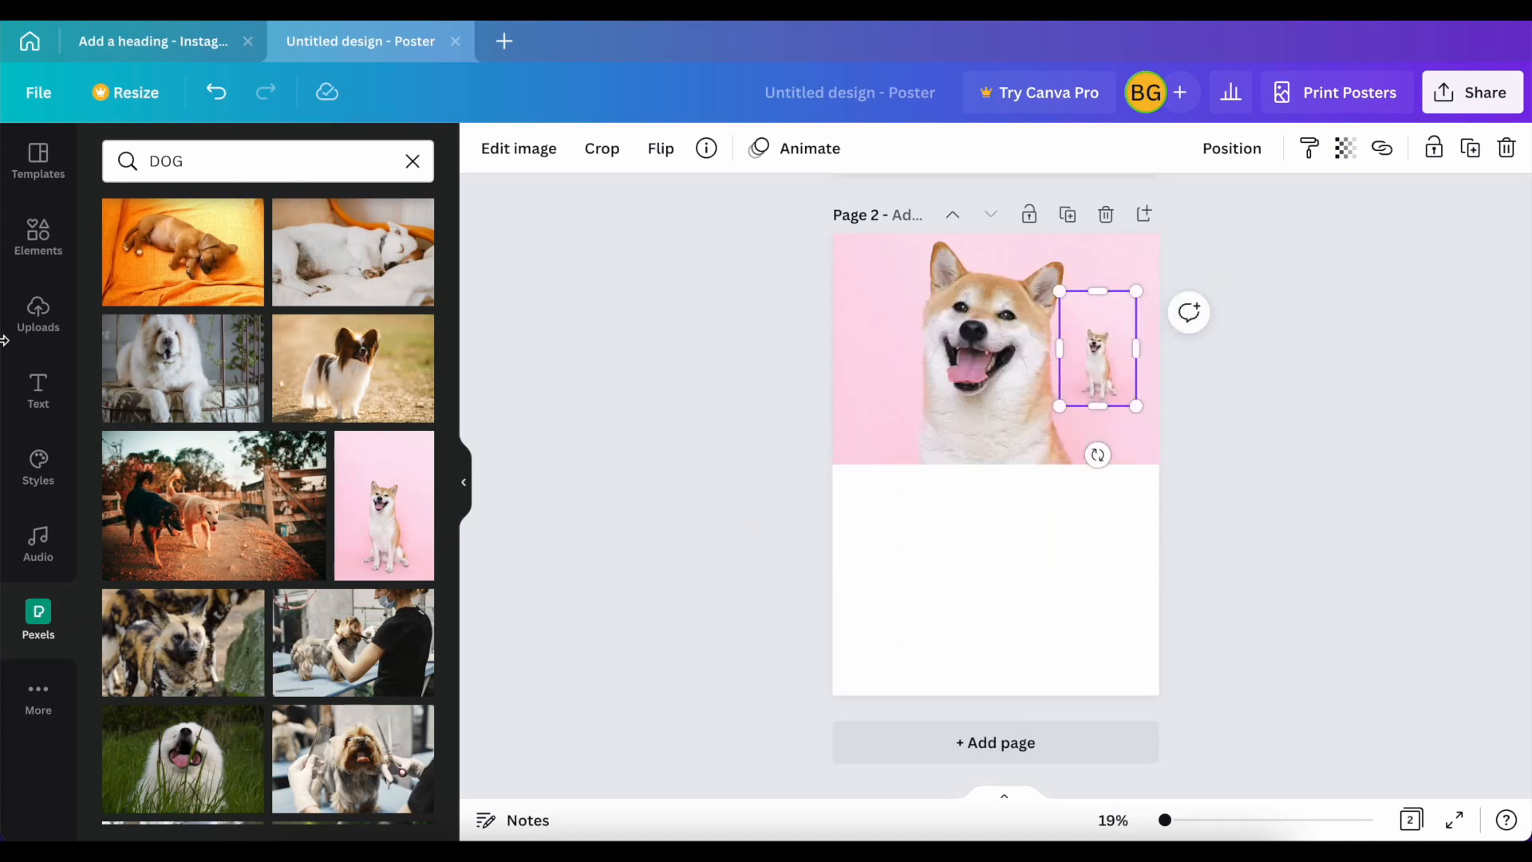
Step: Browse the design elements and open the full Frames collection
click(31, 255)
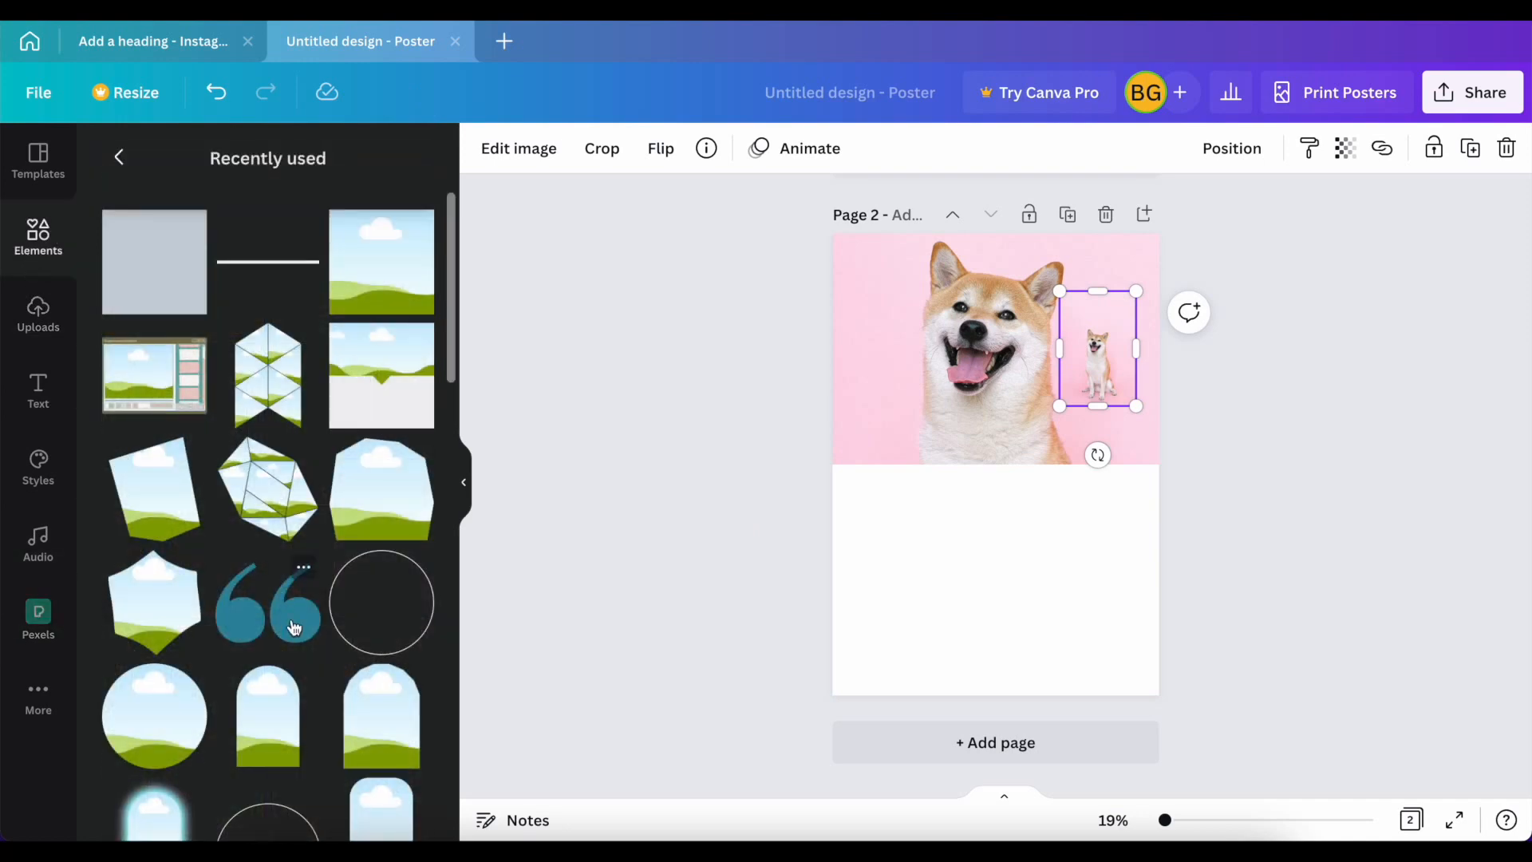
click(119, 156)
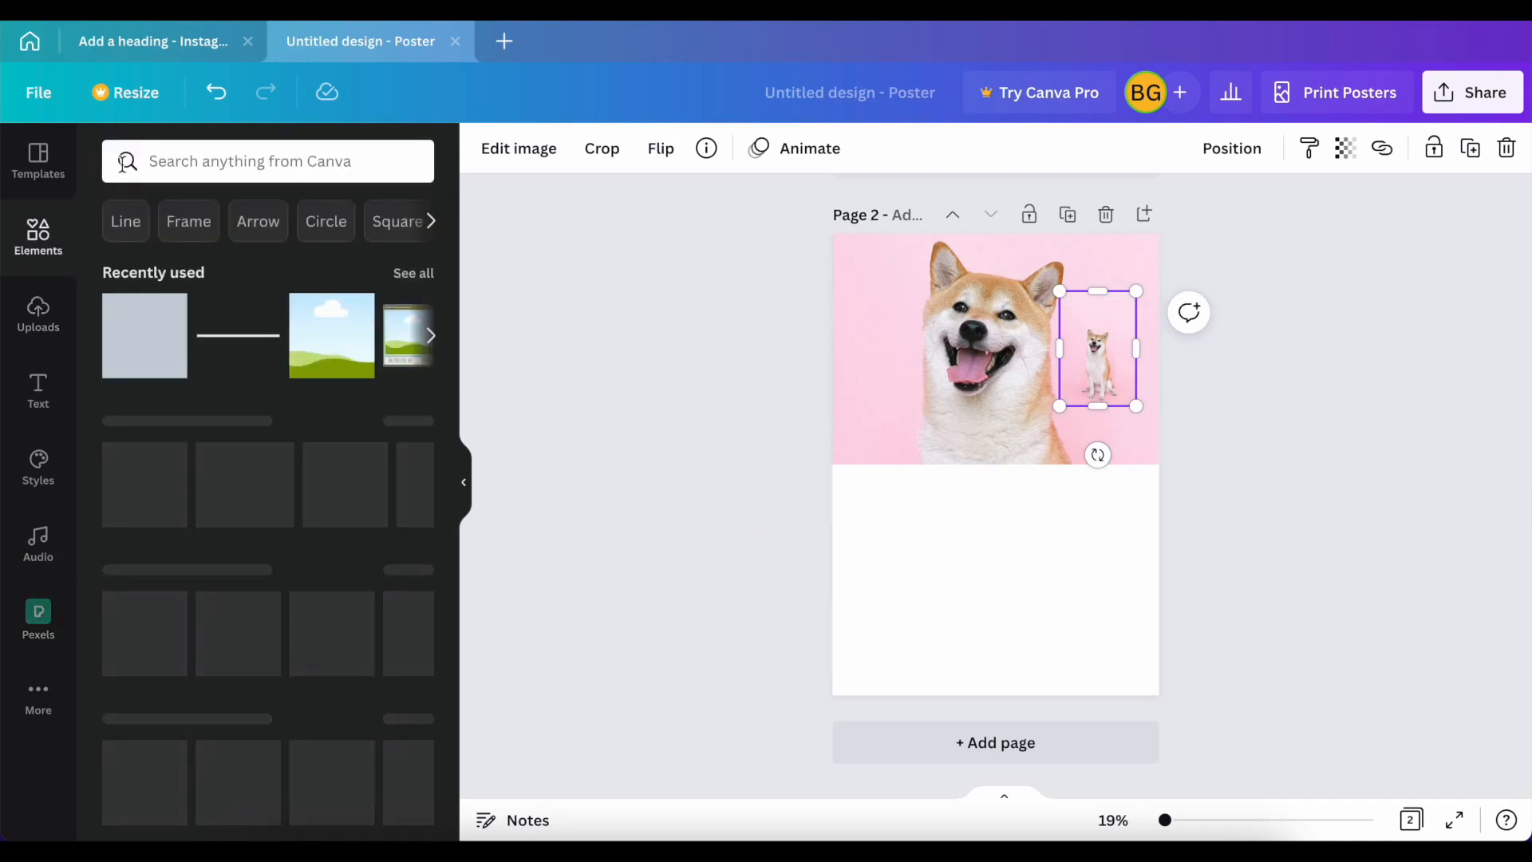
scroll(230, 581, down, 2)
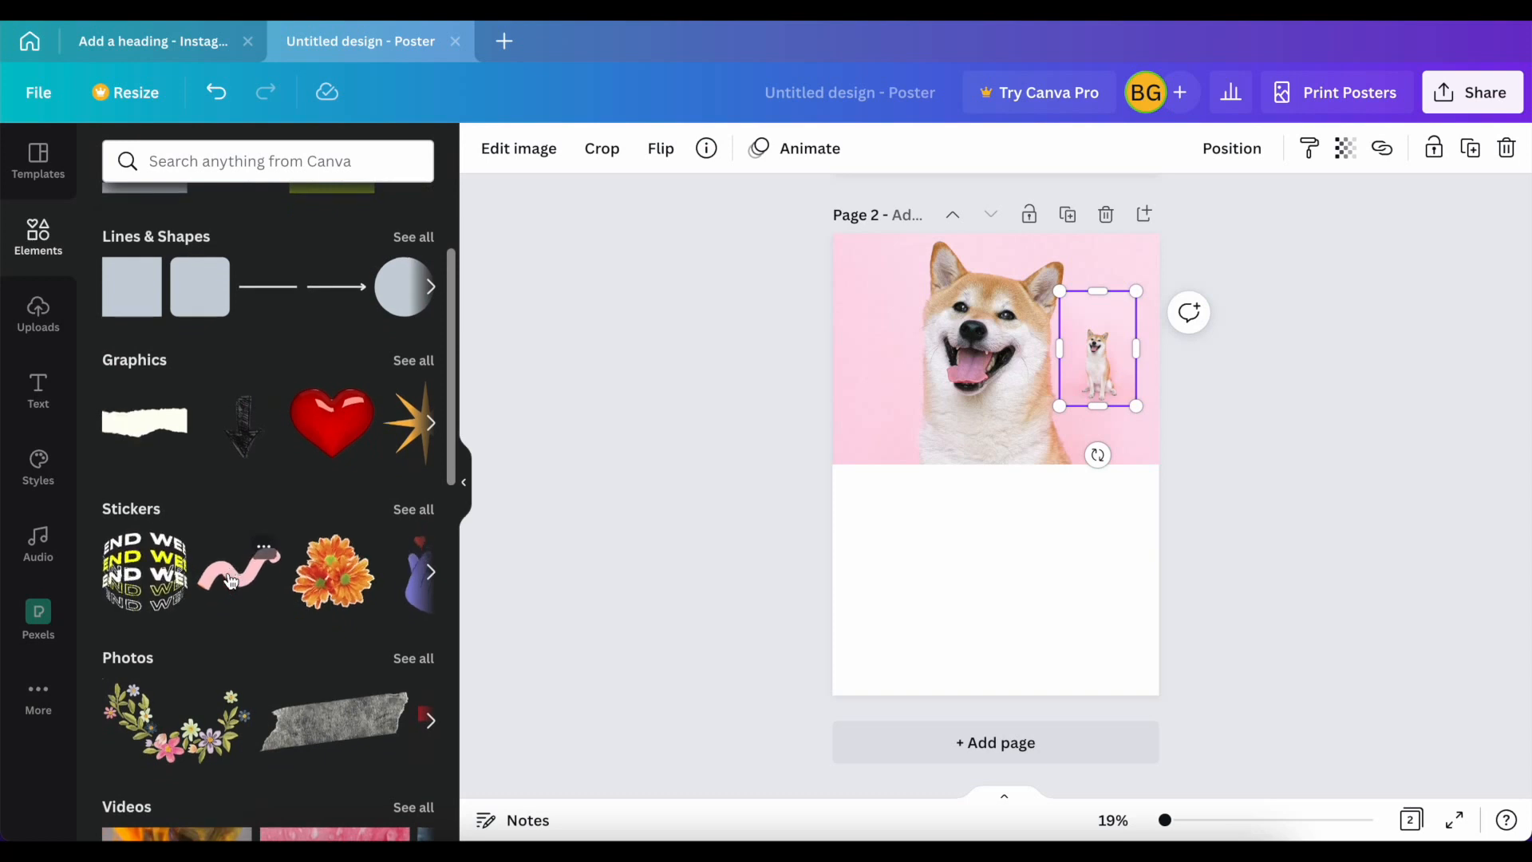
scroll(229, 581, down, 2)
scroll(230, 580, down, 10)
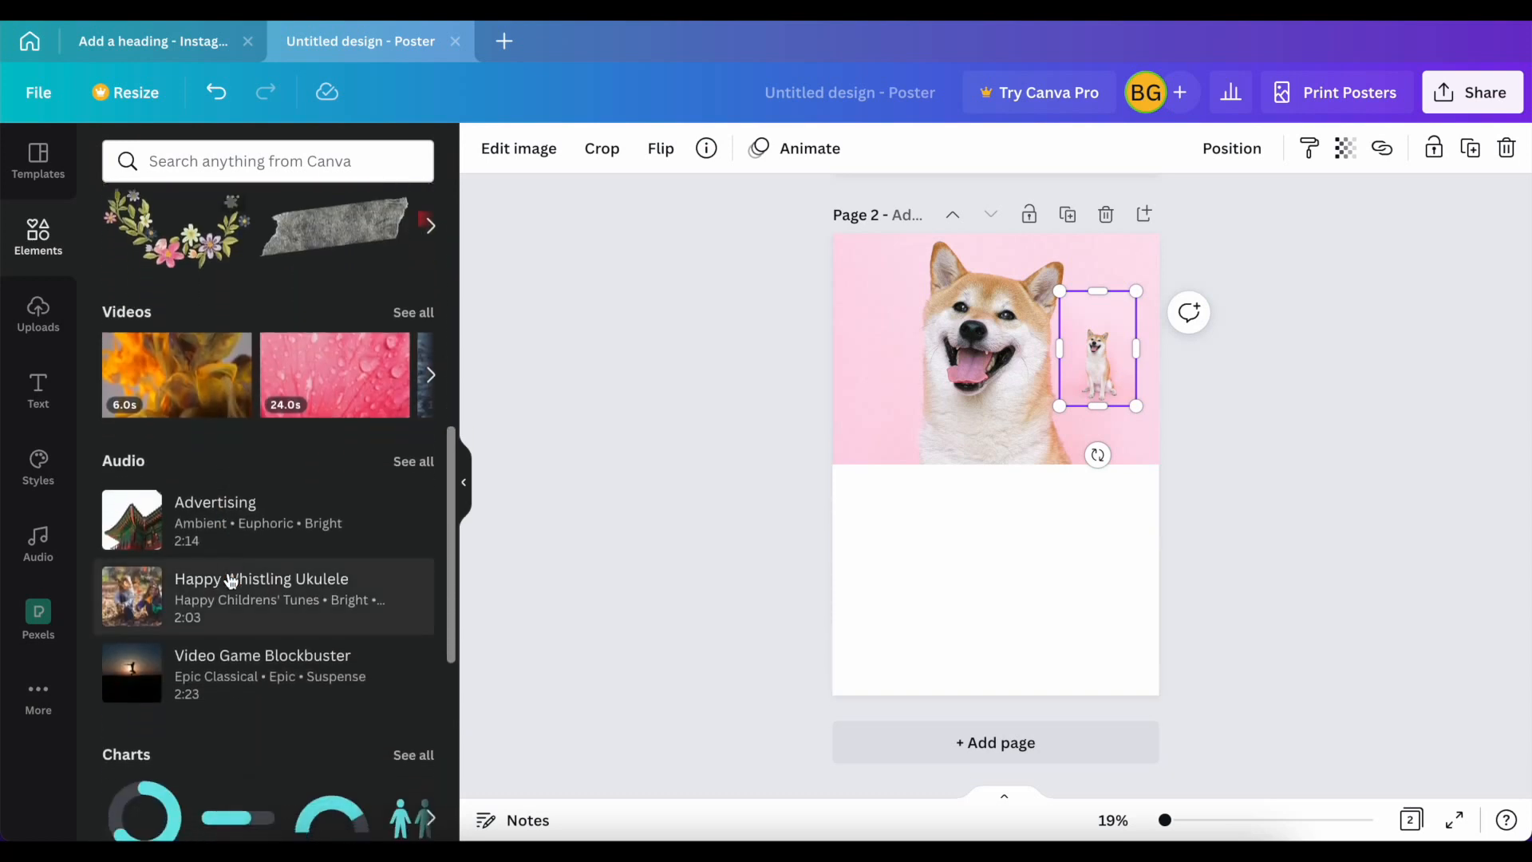
click(415, 481)
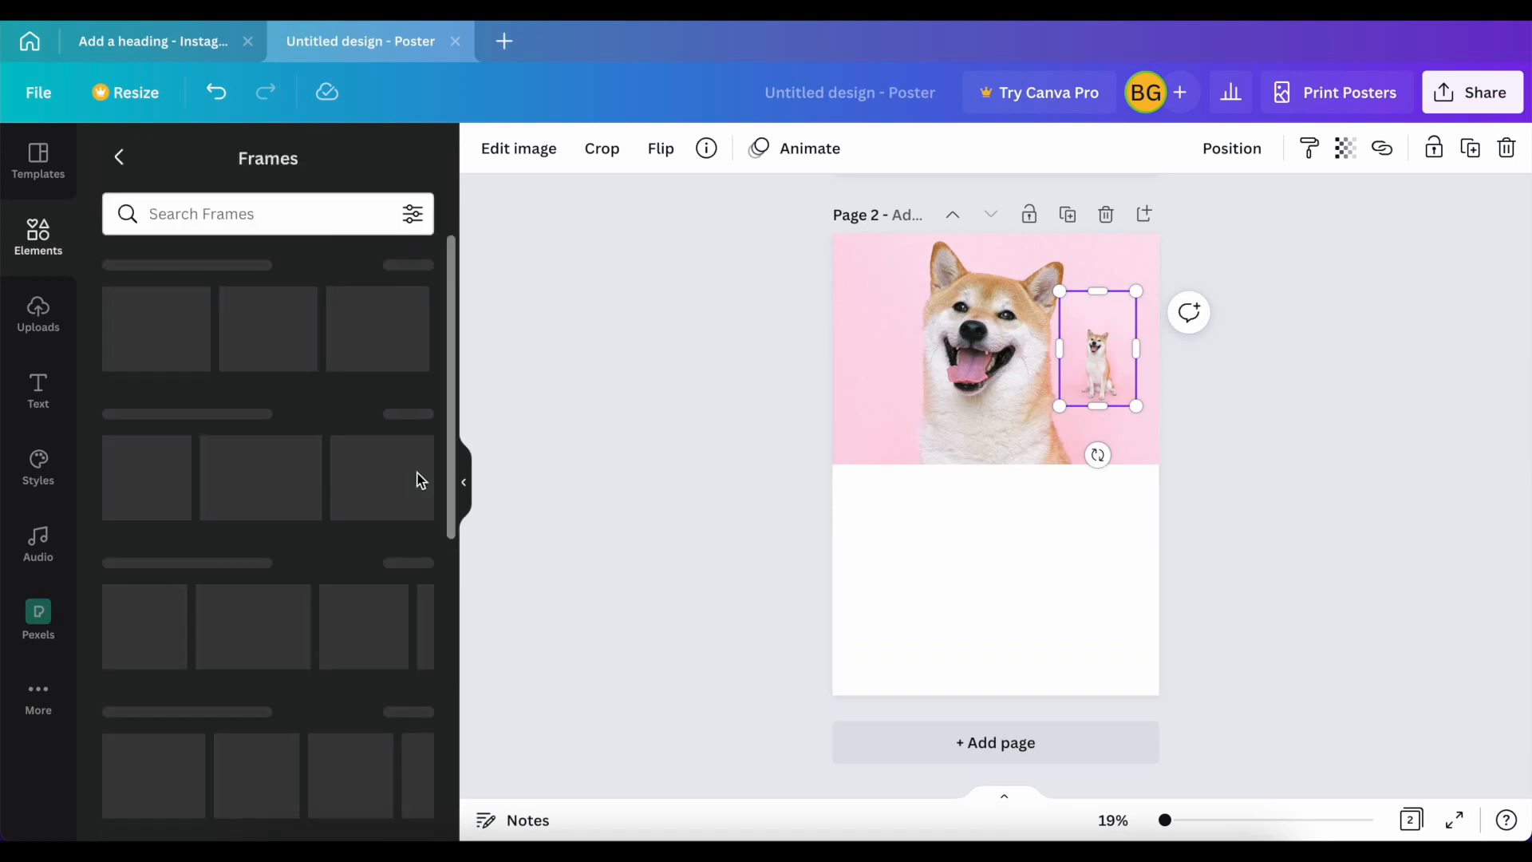
Step: Search the frames for "letter"
click(257, 212)
text(lettet)
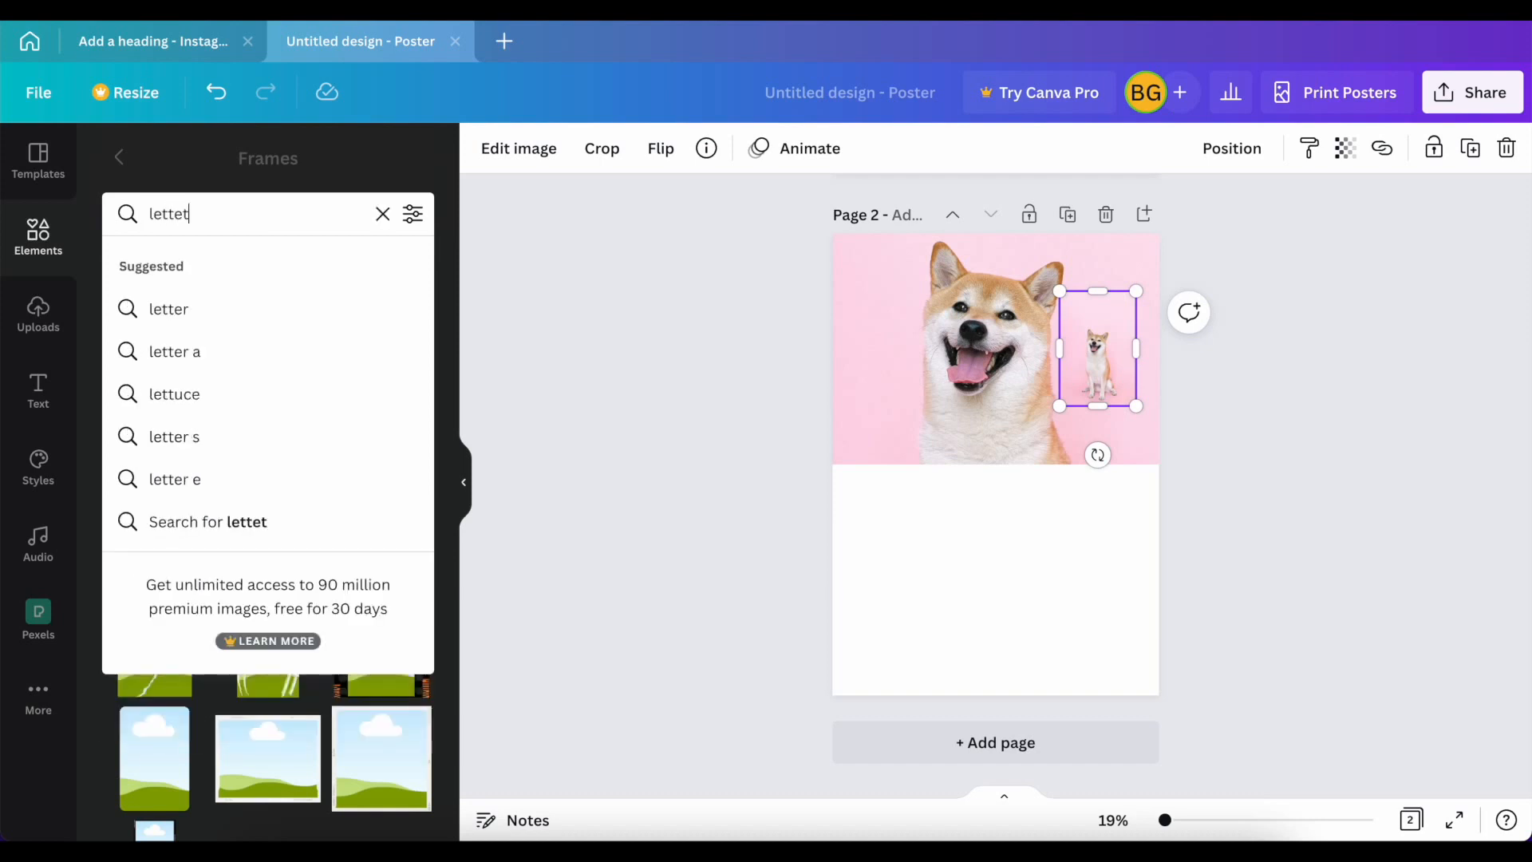
key(Return)
click(213, 222)
key(BackSpace)
text(r)
key(Return)
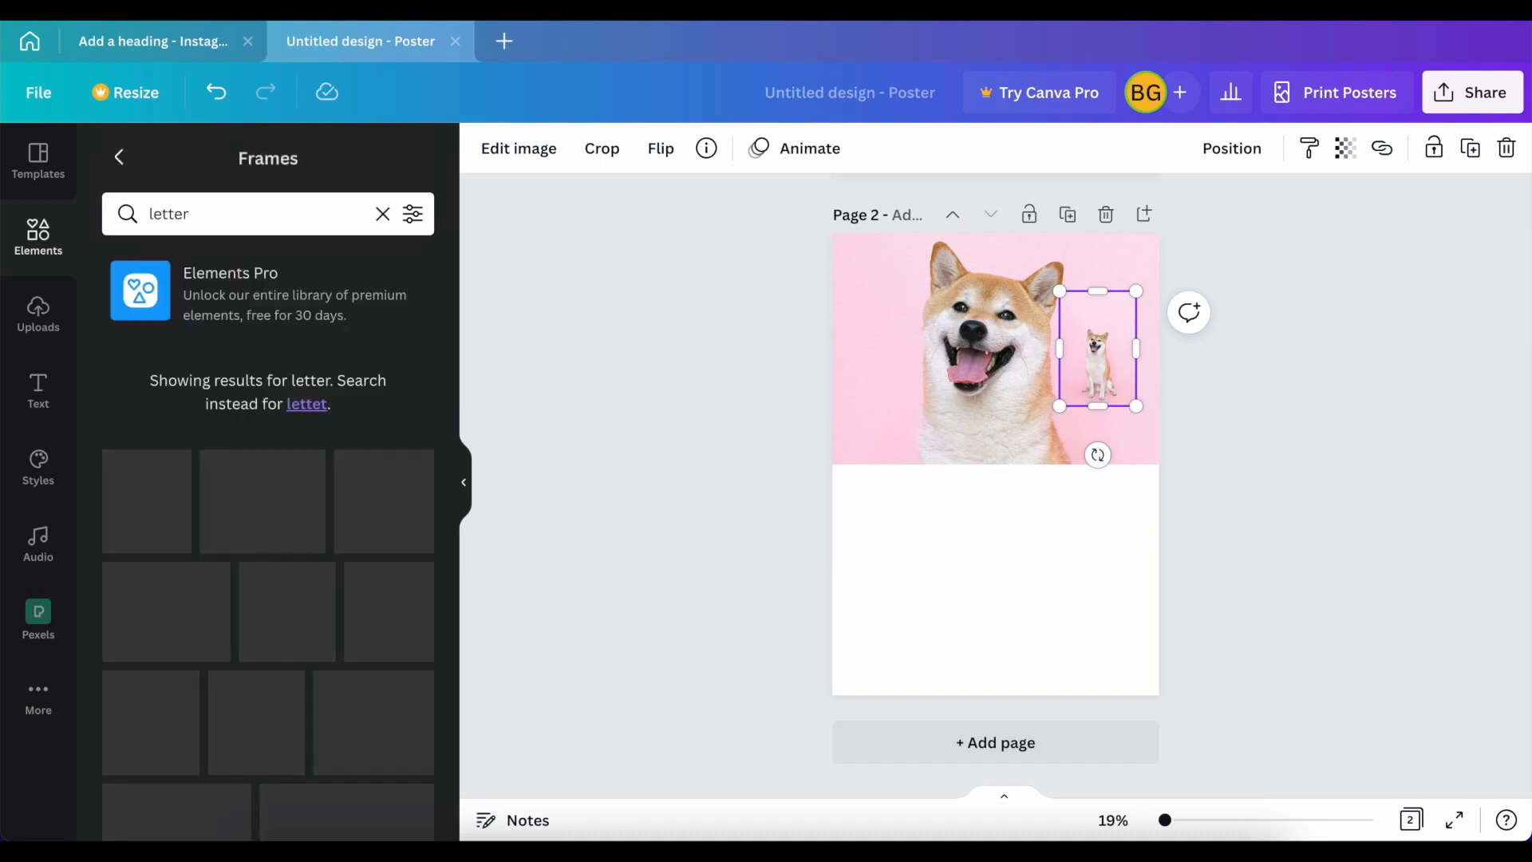
Step: Find a wide uppercase F among the letter frames and list the matching frames through its "agrandir" tag
scroll(209, 669, down, 5)
scroll(209, 669, down, 5)
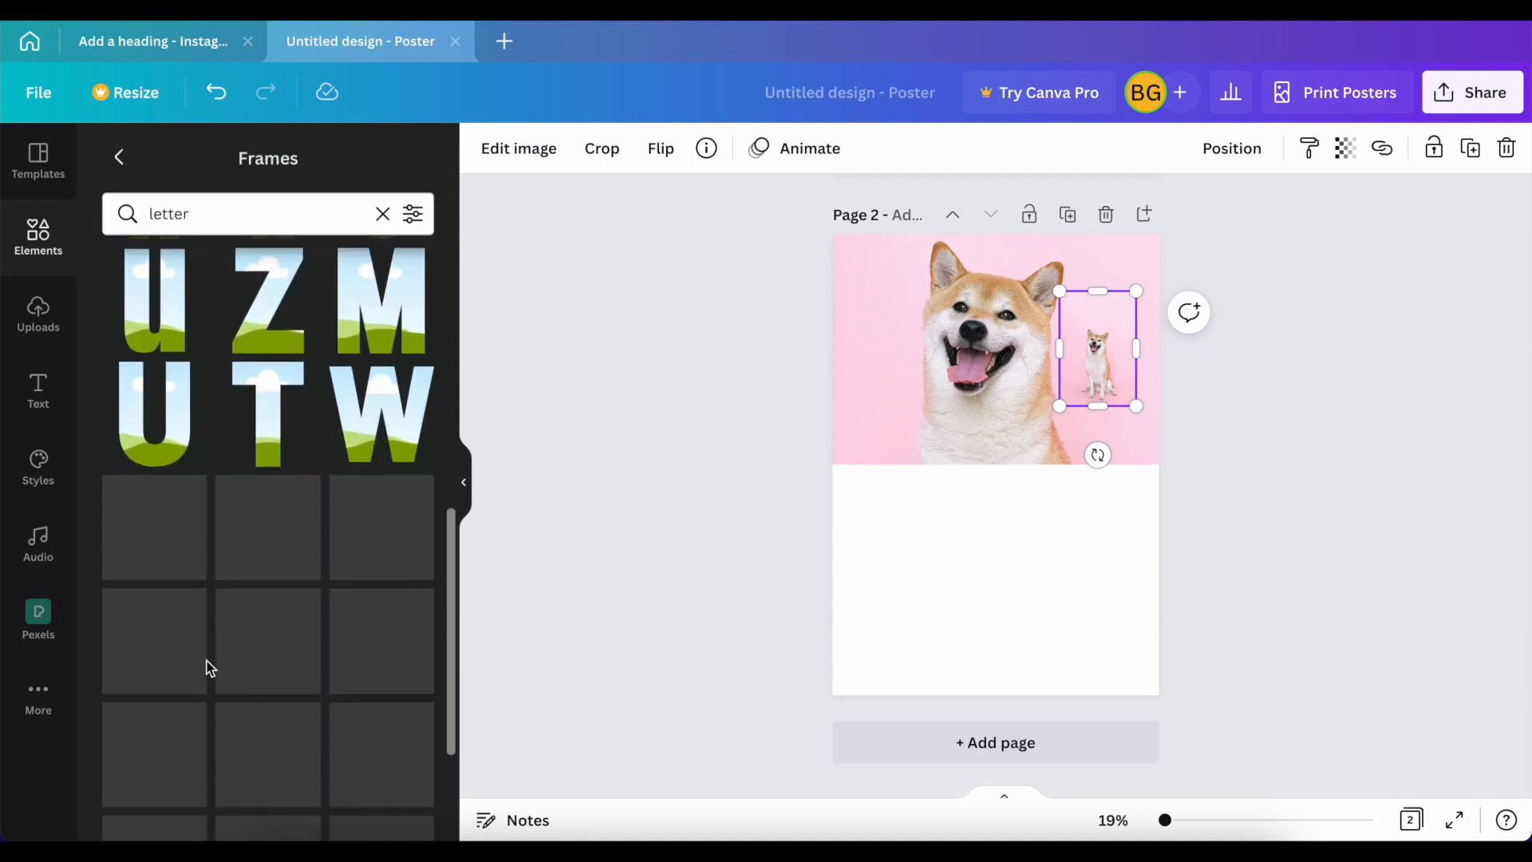
scroll(297, 666, down, 8)
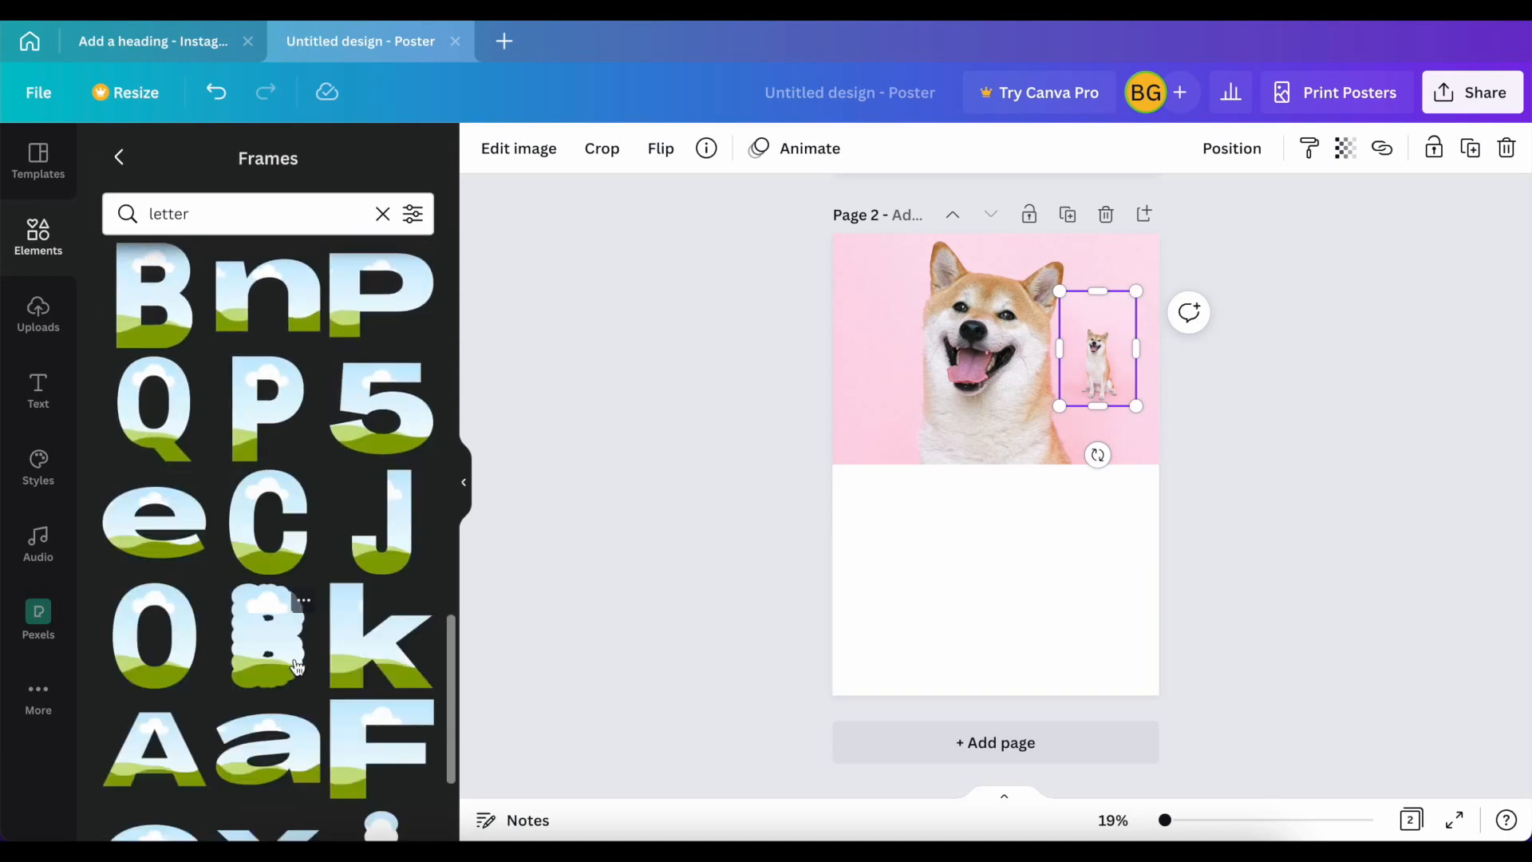
scroll(297, 666, down, 3)
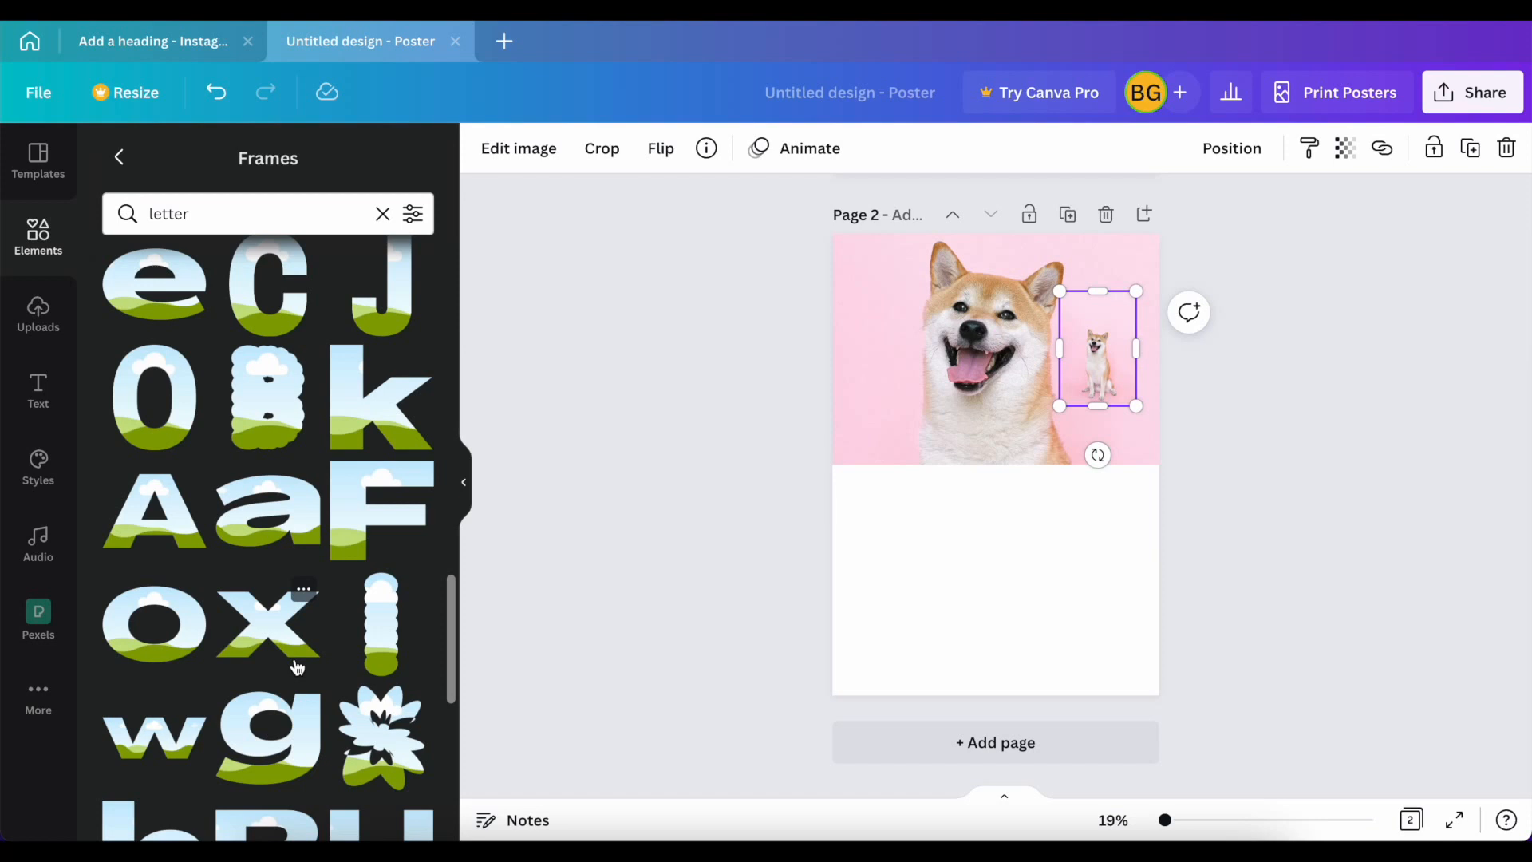
scroll(297, 666, down, 3)
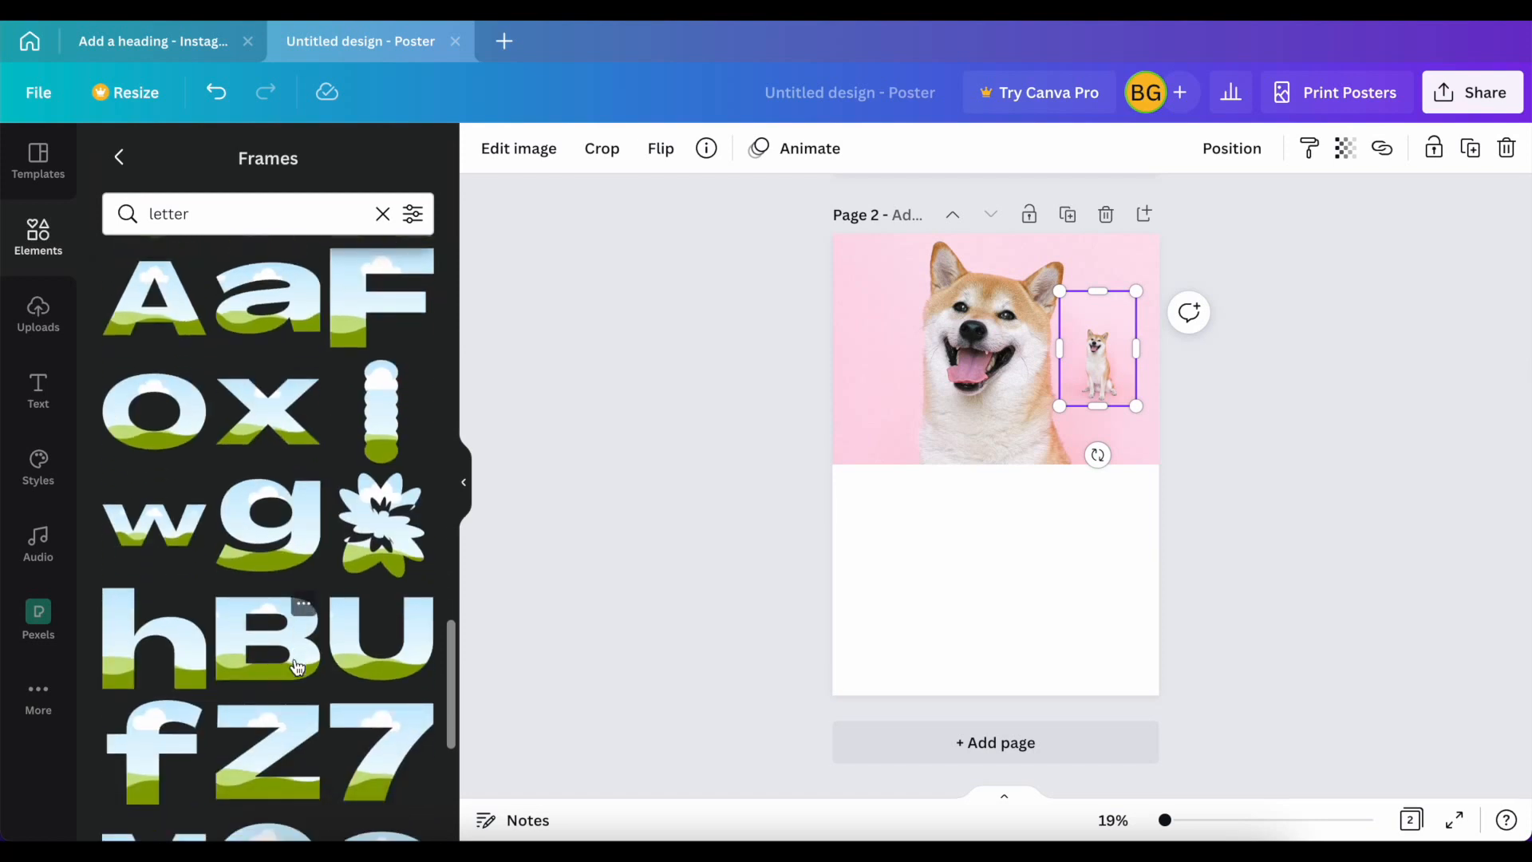
scroll(297, 666, up, 2)
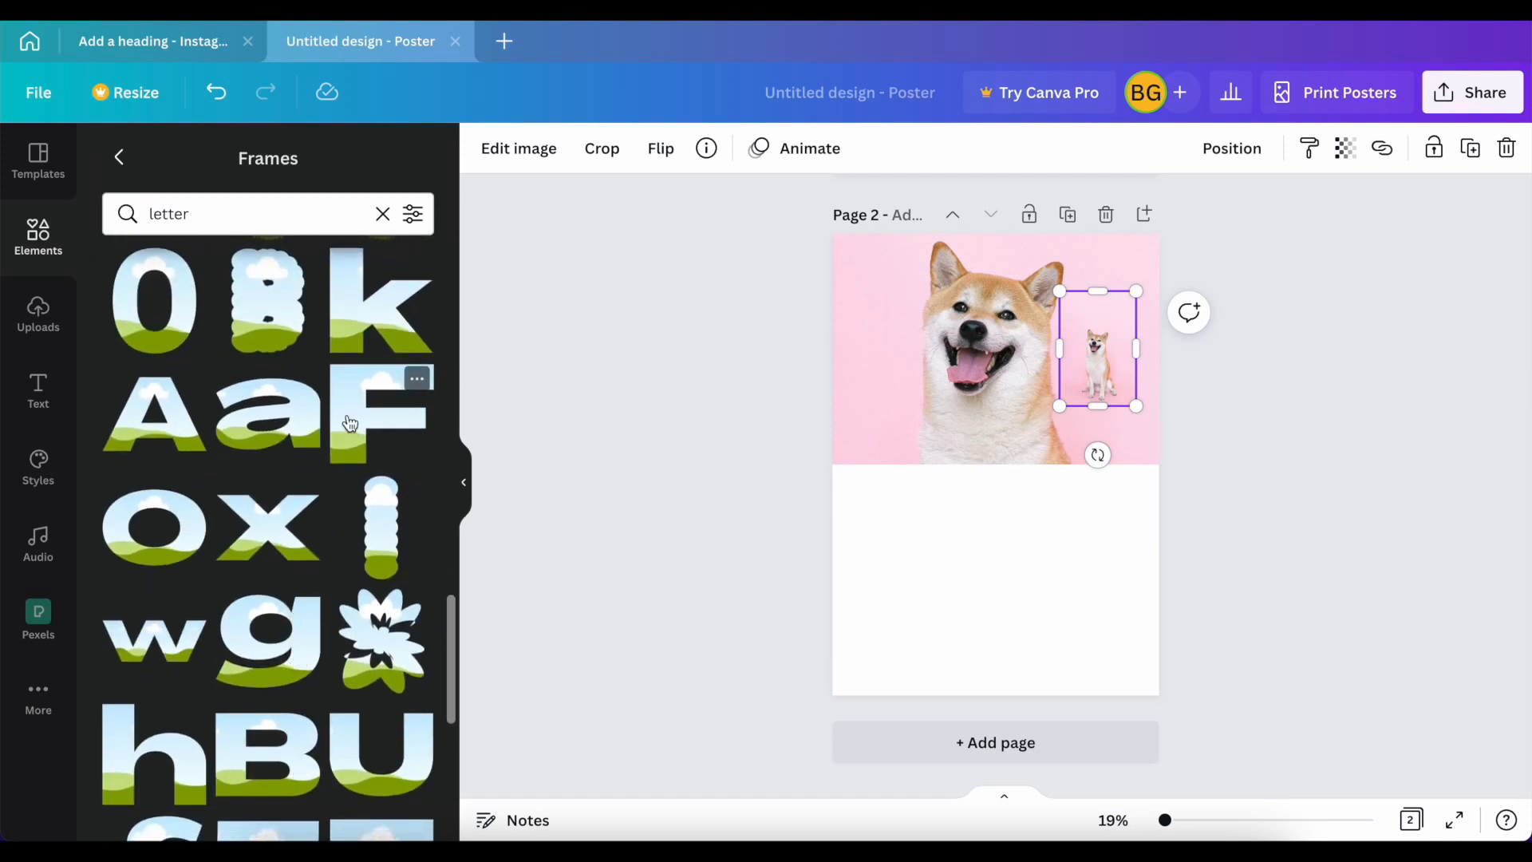
click(416, 379)
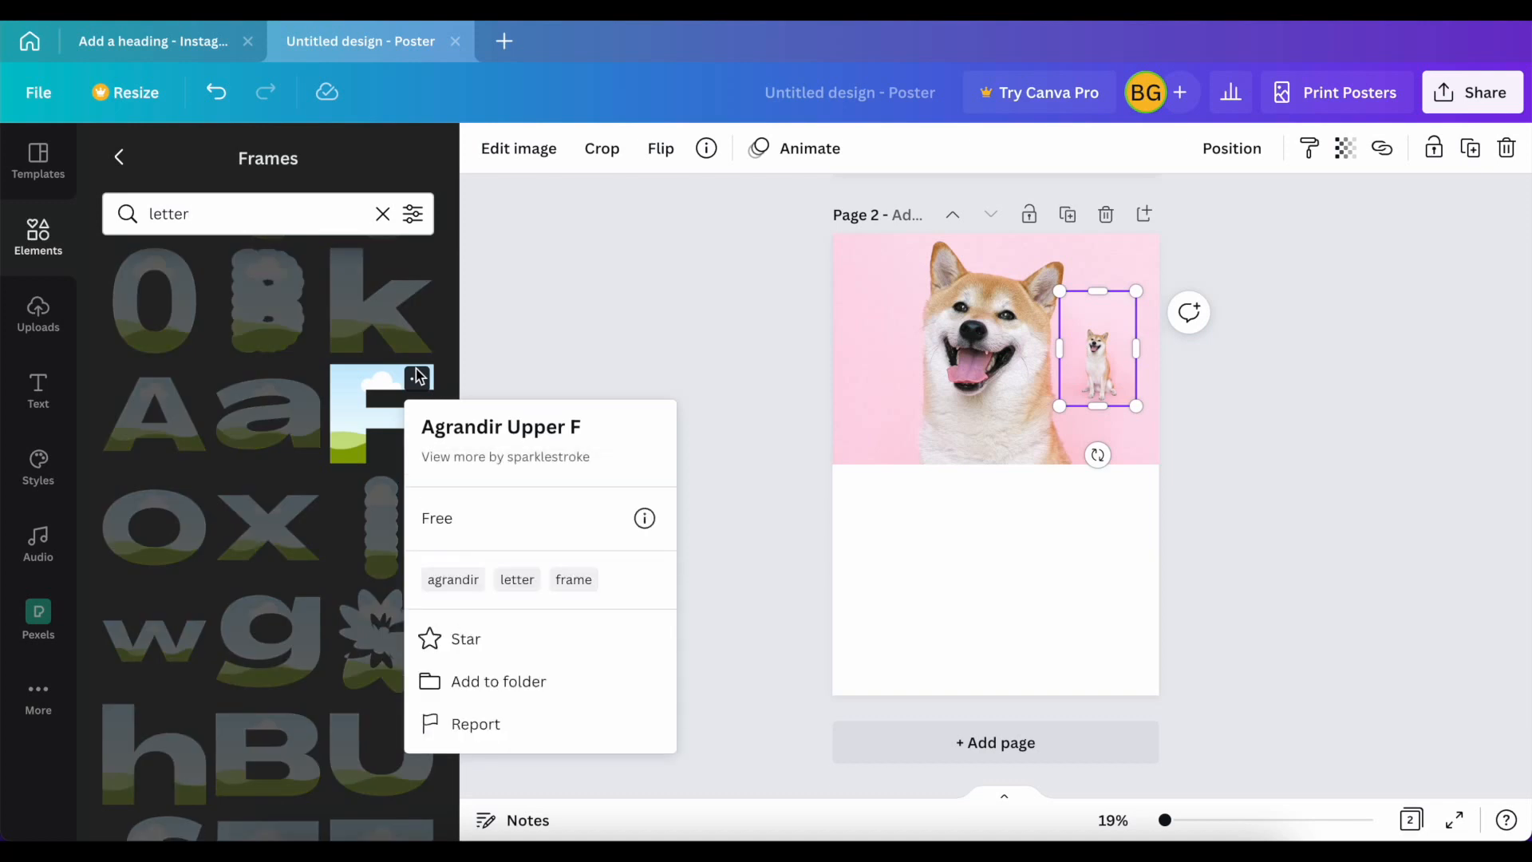
click(459, 585)
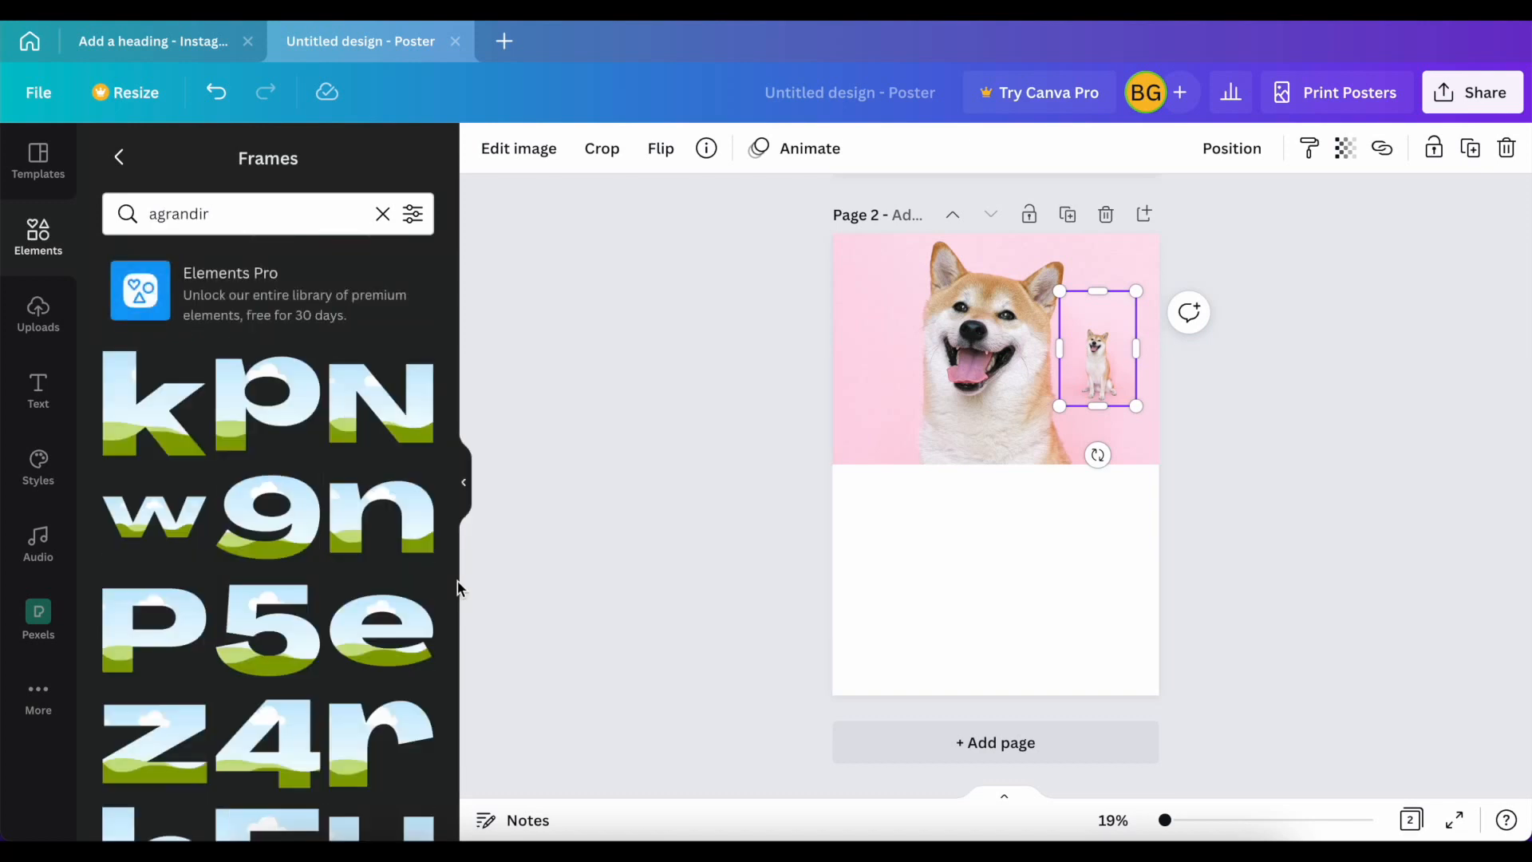
Step: Examine the available Agrandir letter frames and the finished lettering on page 1
scroll(369, 567, down, 3)
scroll(367, 569, down, 5)
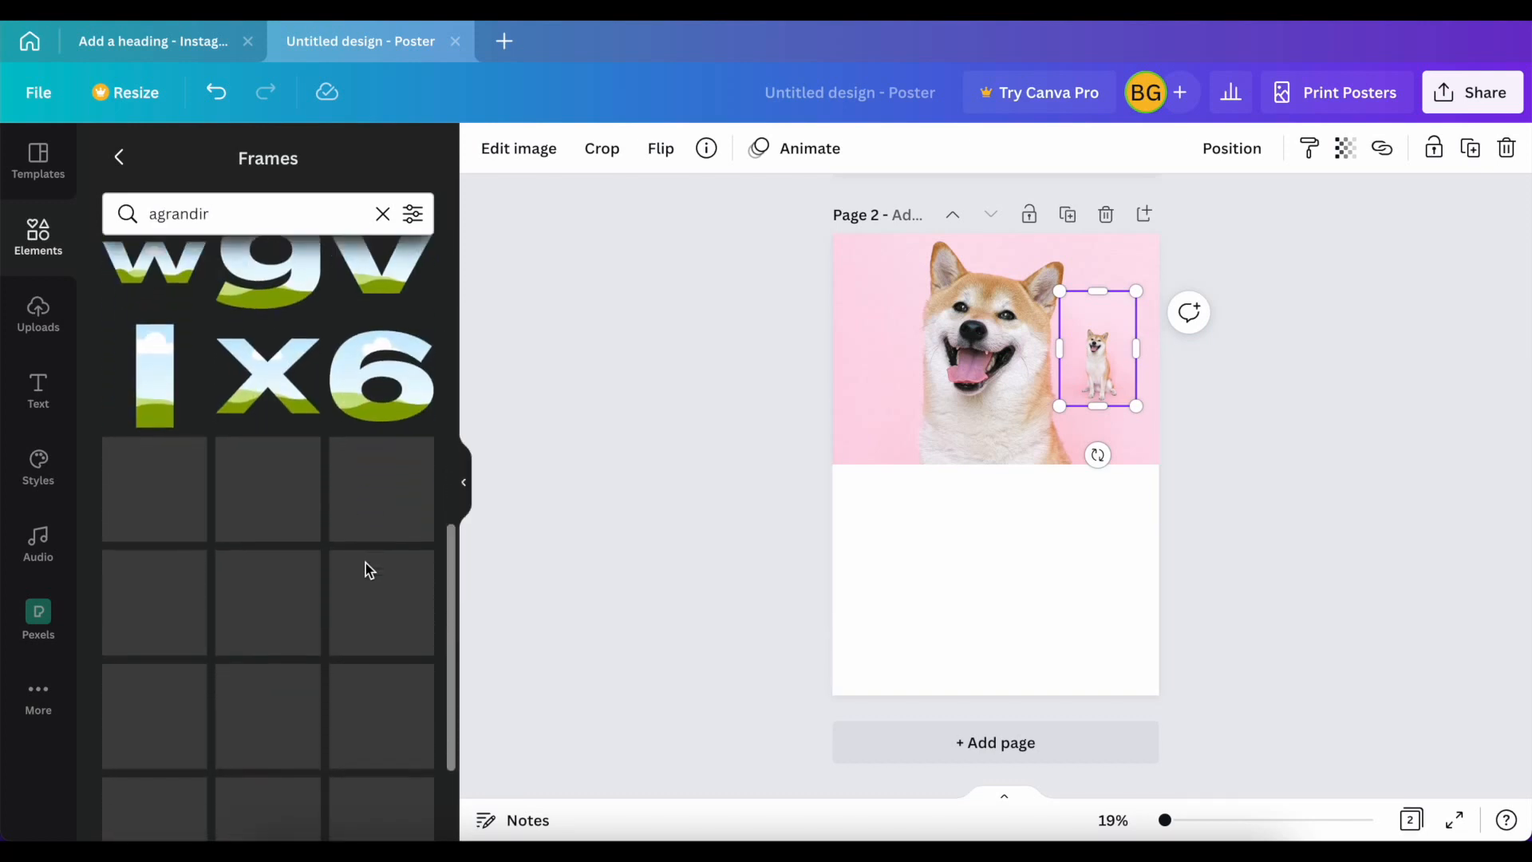
scroll(367, 569, down, 3)
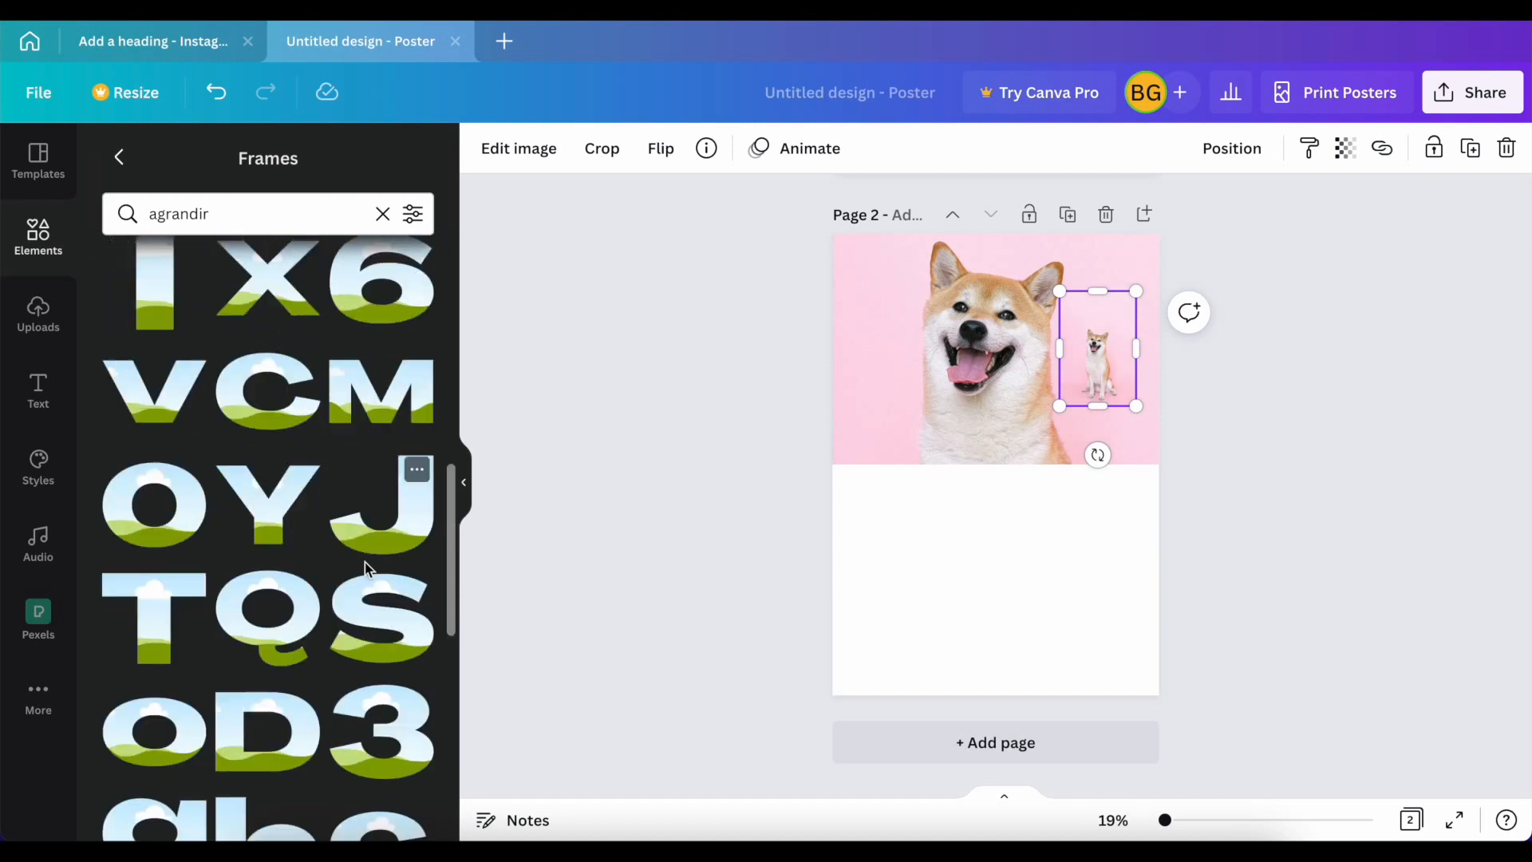
scroll(367, 569, up, 4)
scroll(367, 568, up, 5)
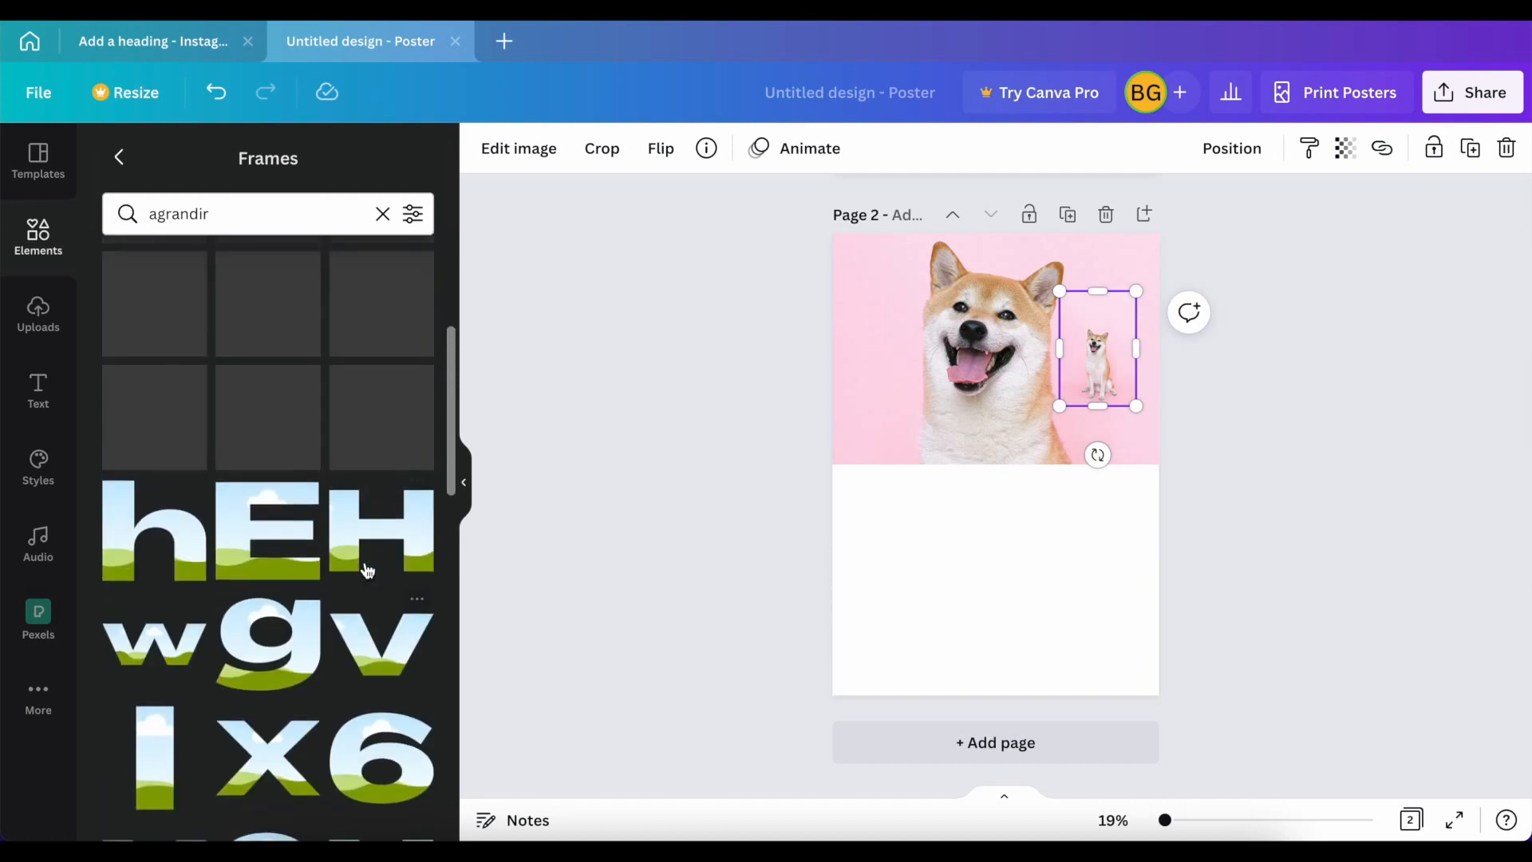
scroll(367, 568, up, 2)
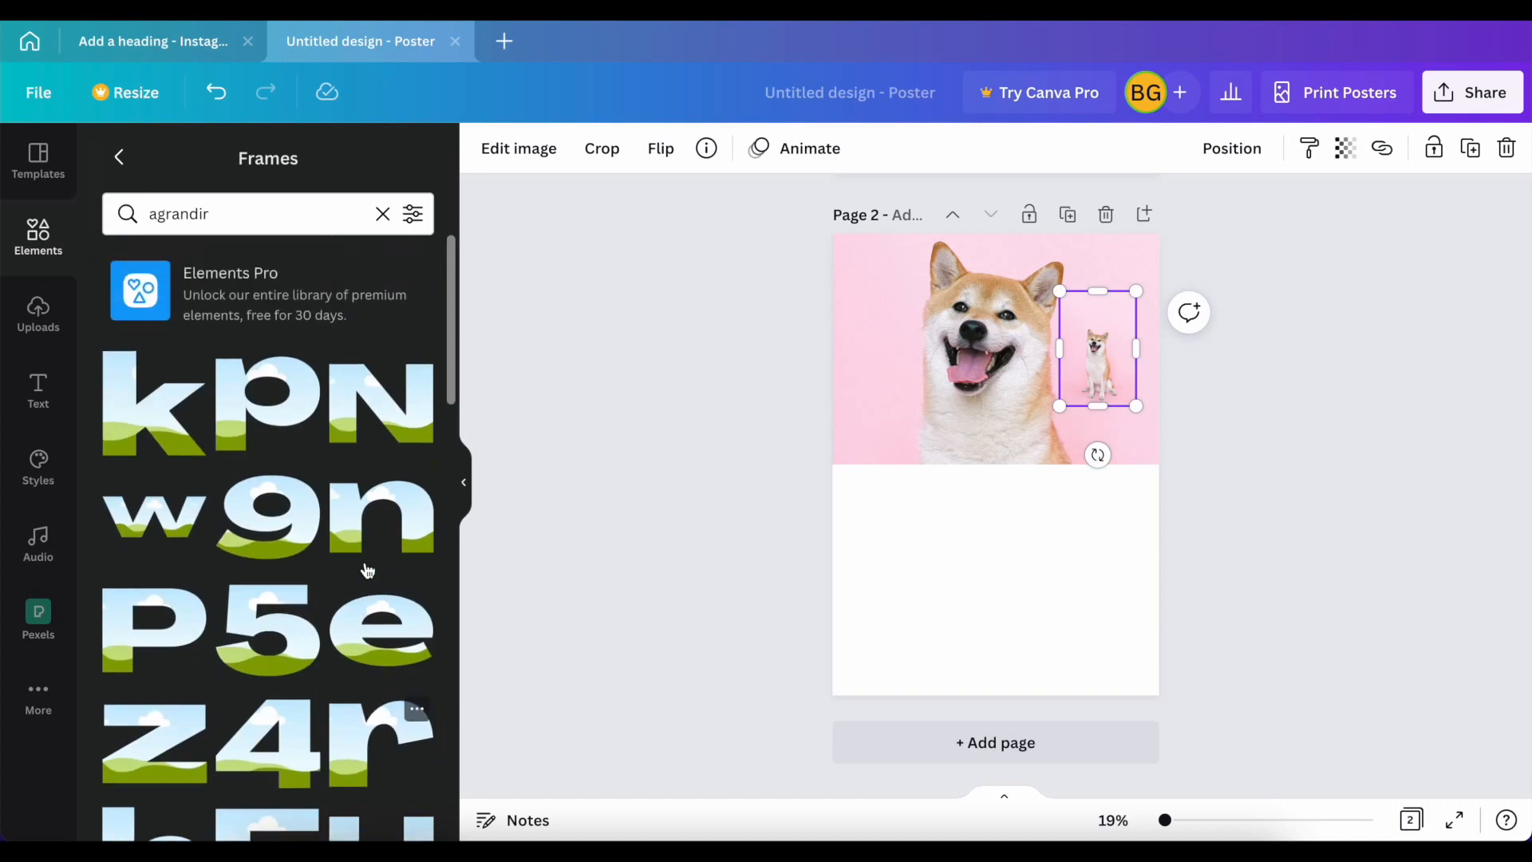
scroll(269, 712, down, 3)
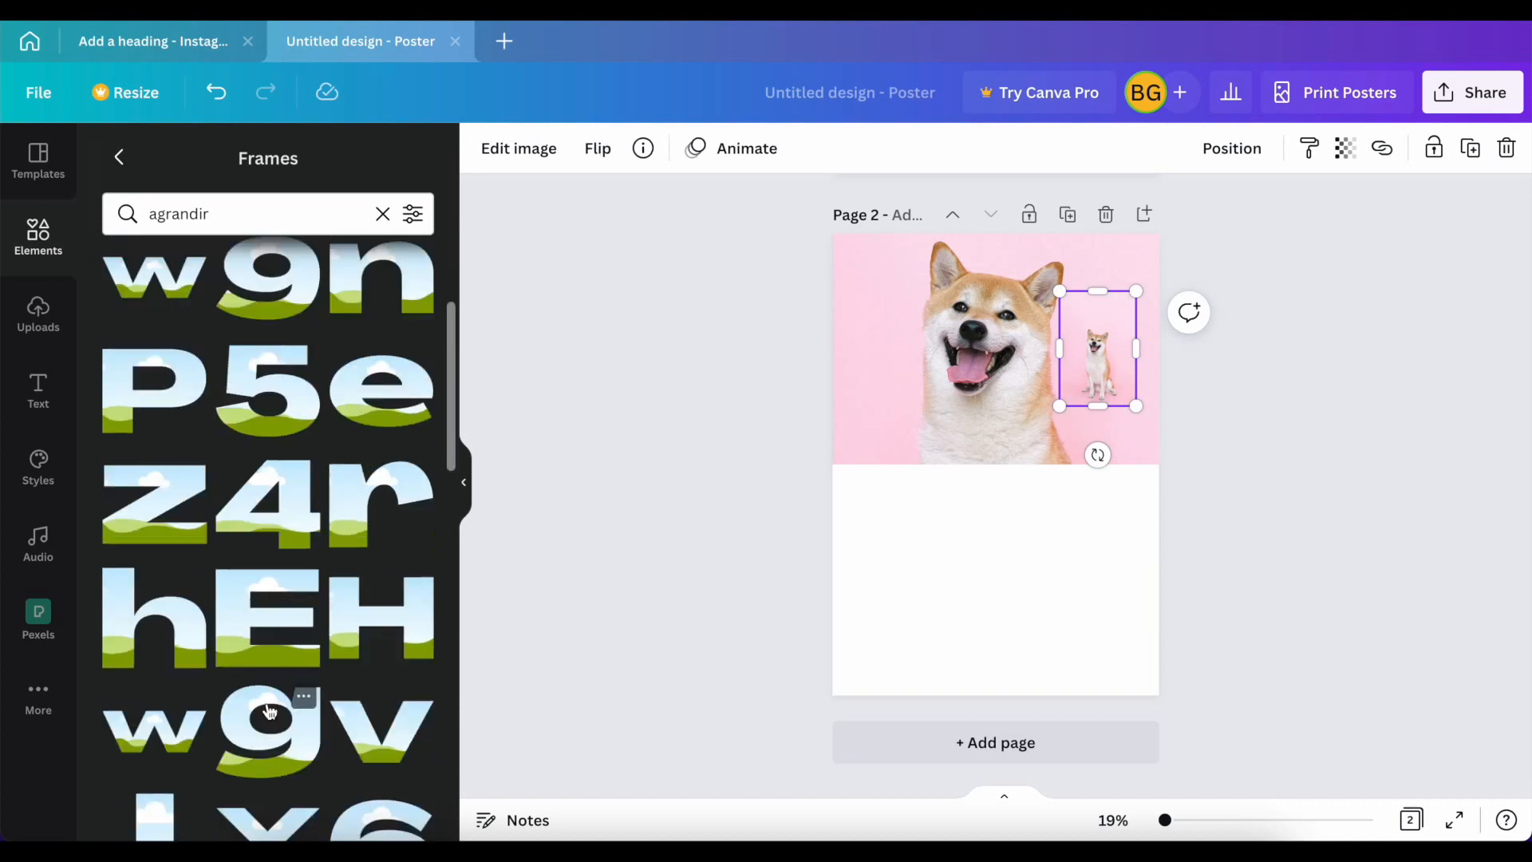
scroll(269, 712, down, 4)
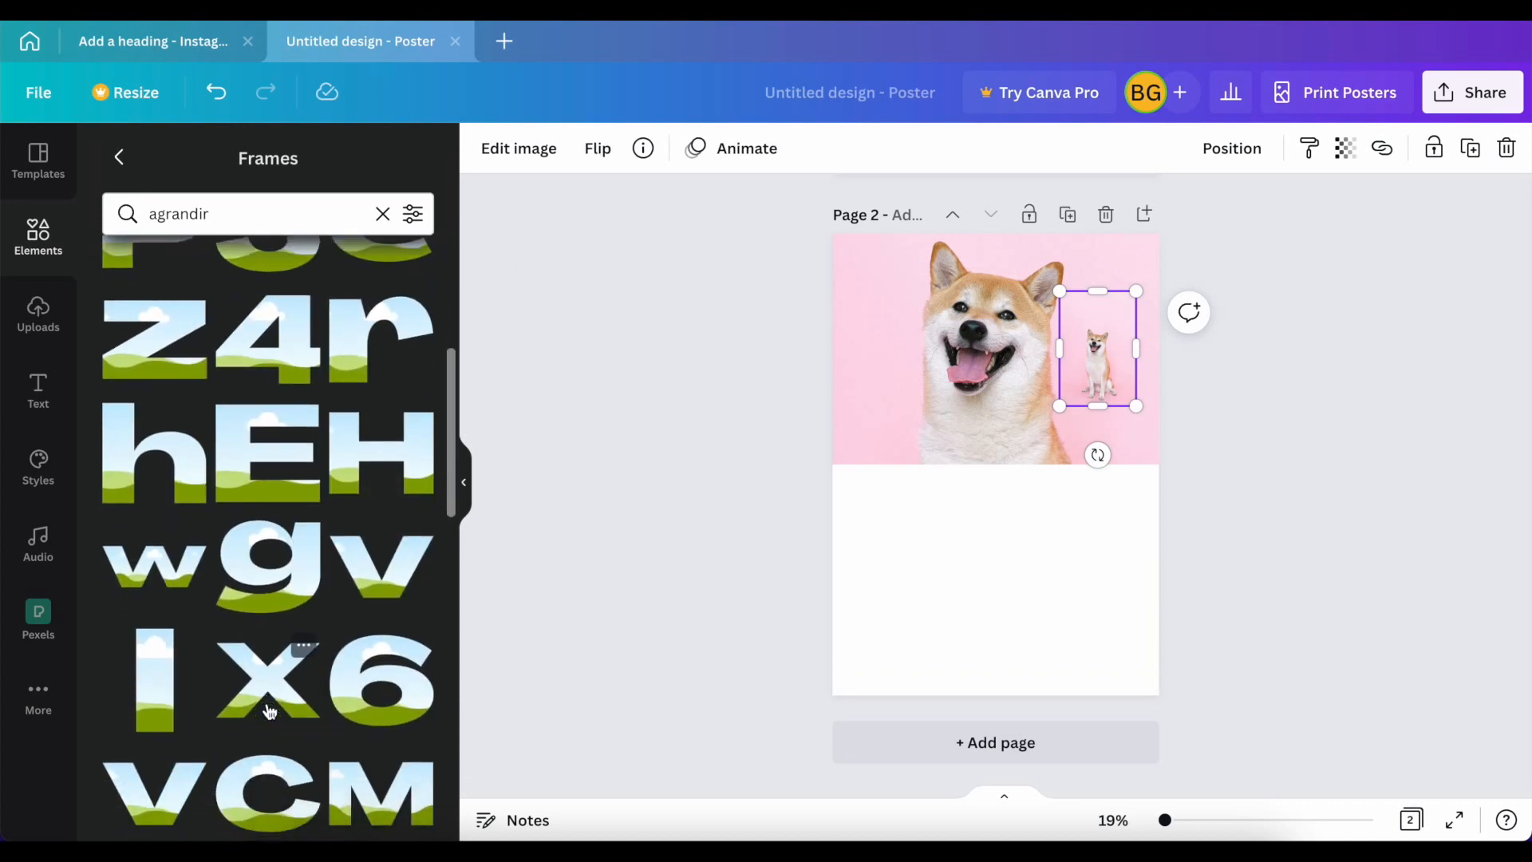
scroll(269, 712, down, 5)
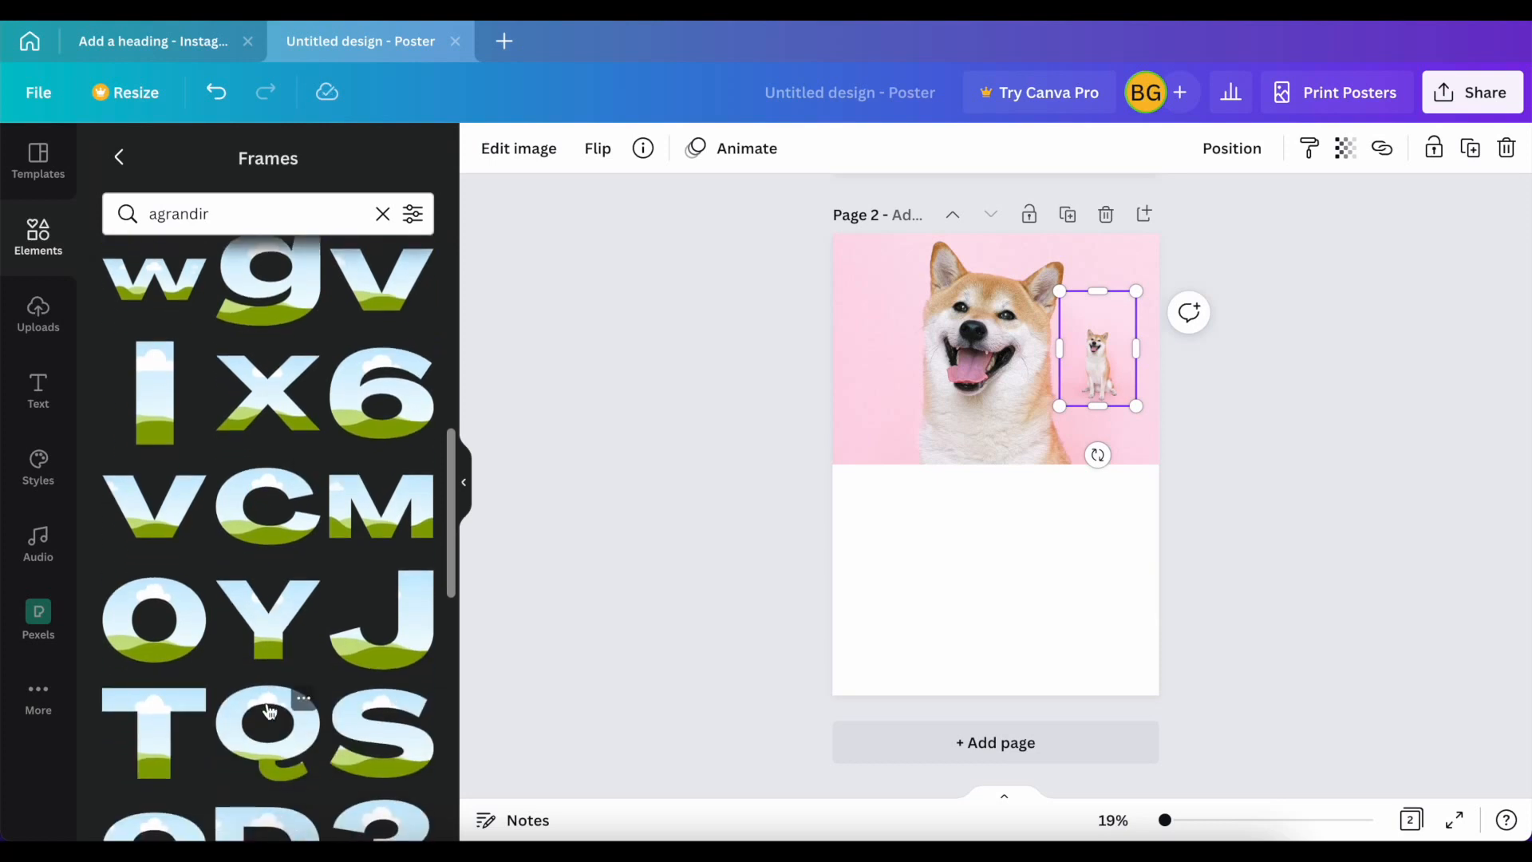
scroll(270, 712, down, 2)
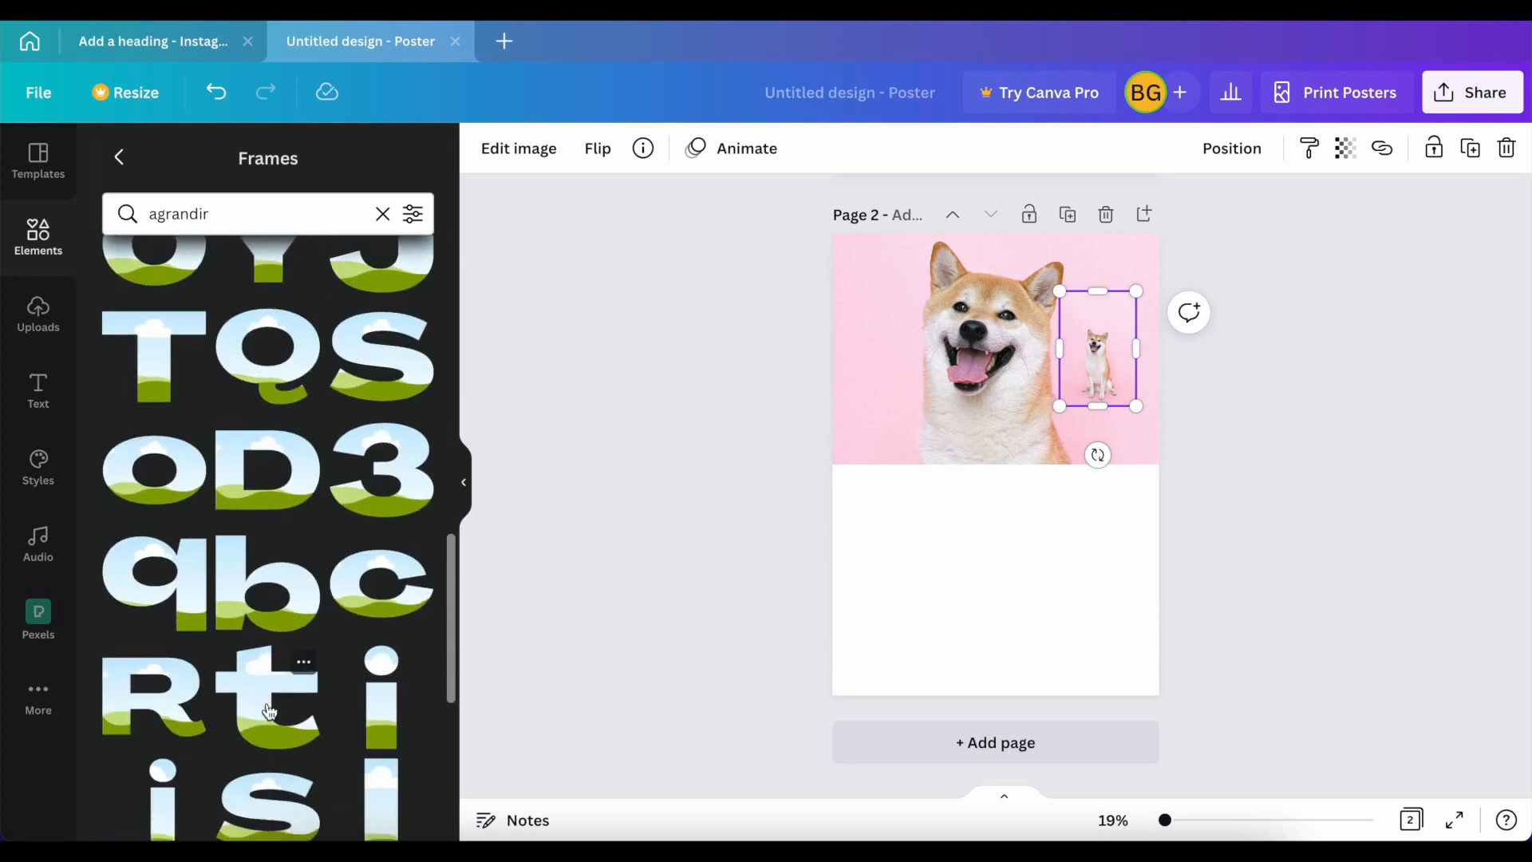
scroll(626, 567, up, 6)
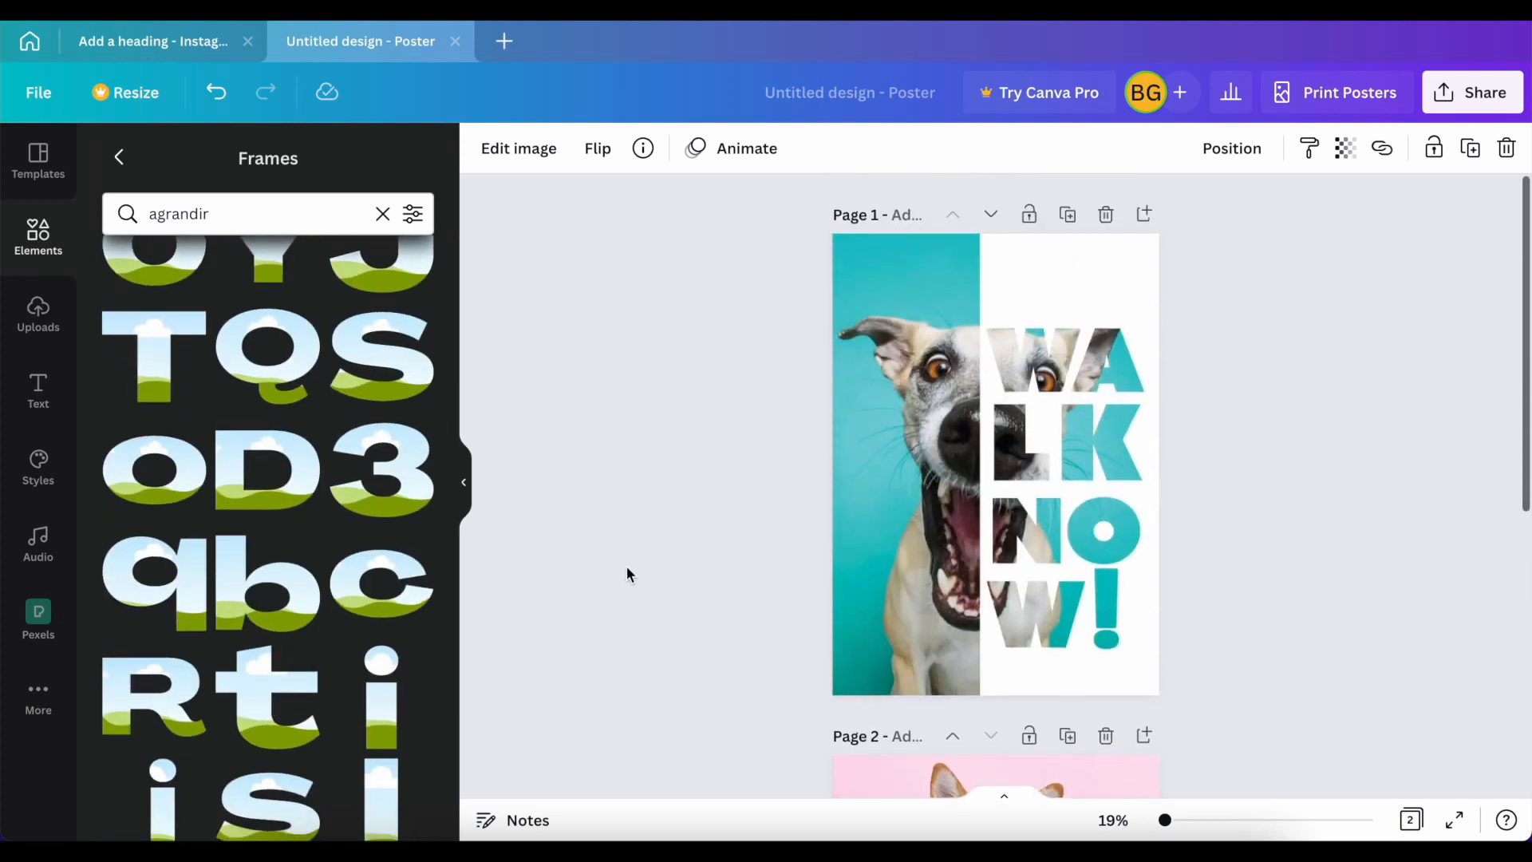
Step: Add the Agrandir uppercase F frame to page 2, shrink it to about half size and place it at the white area's upper left
scroll(625, 567, down, 4)
scroll(626, 567, down, 3)
scroll(229, 591, down, 4)
scroll(230, 591, down, 1)
click(233, 600)
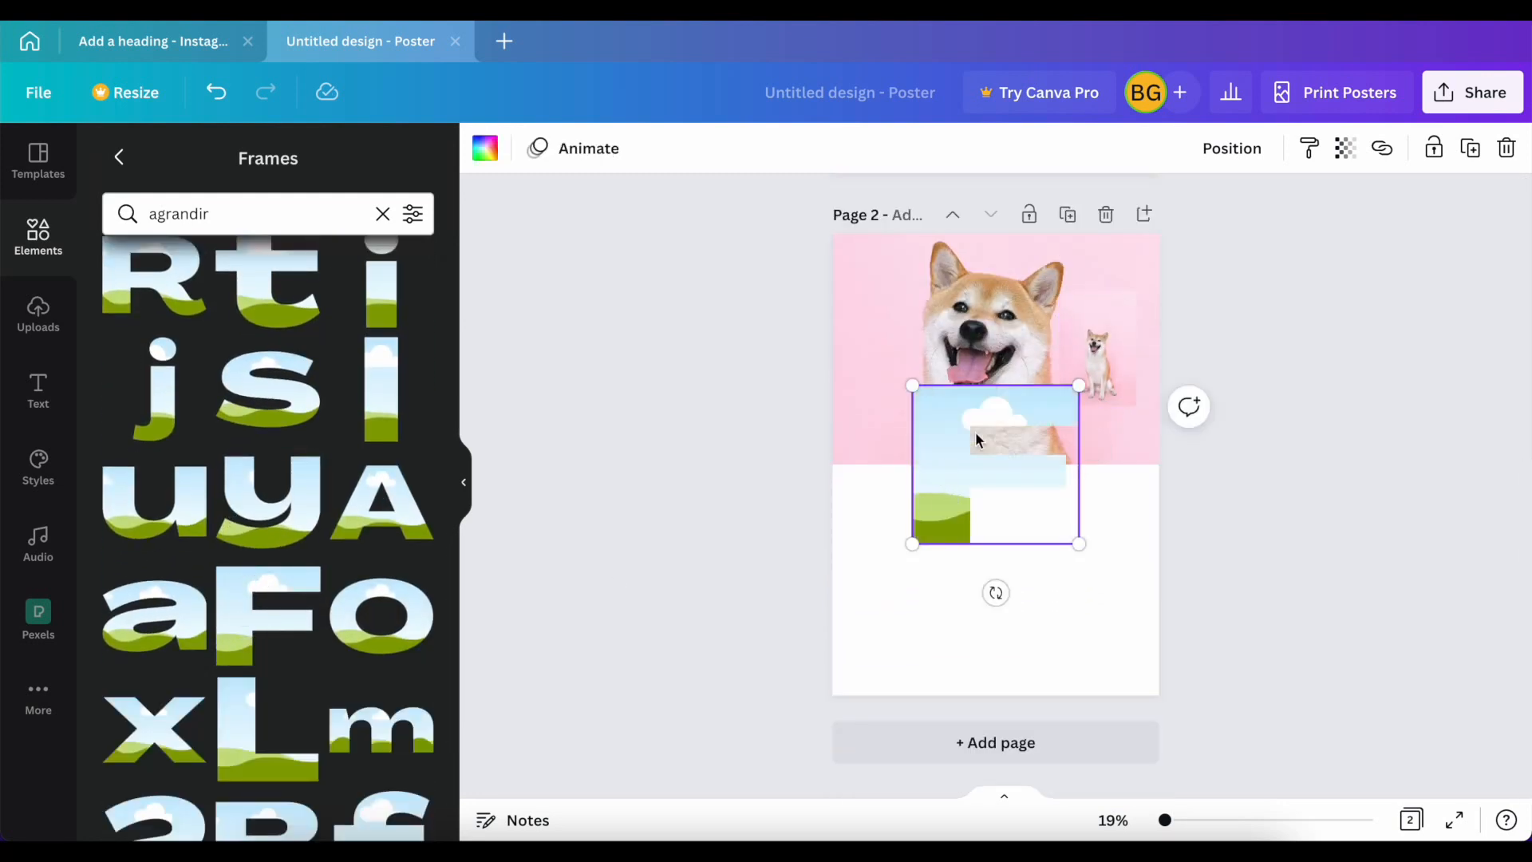
drag(1080, 388, 983, 453)
click(909, 489)
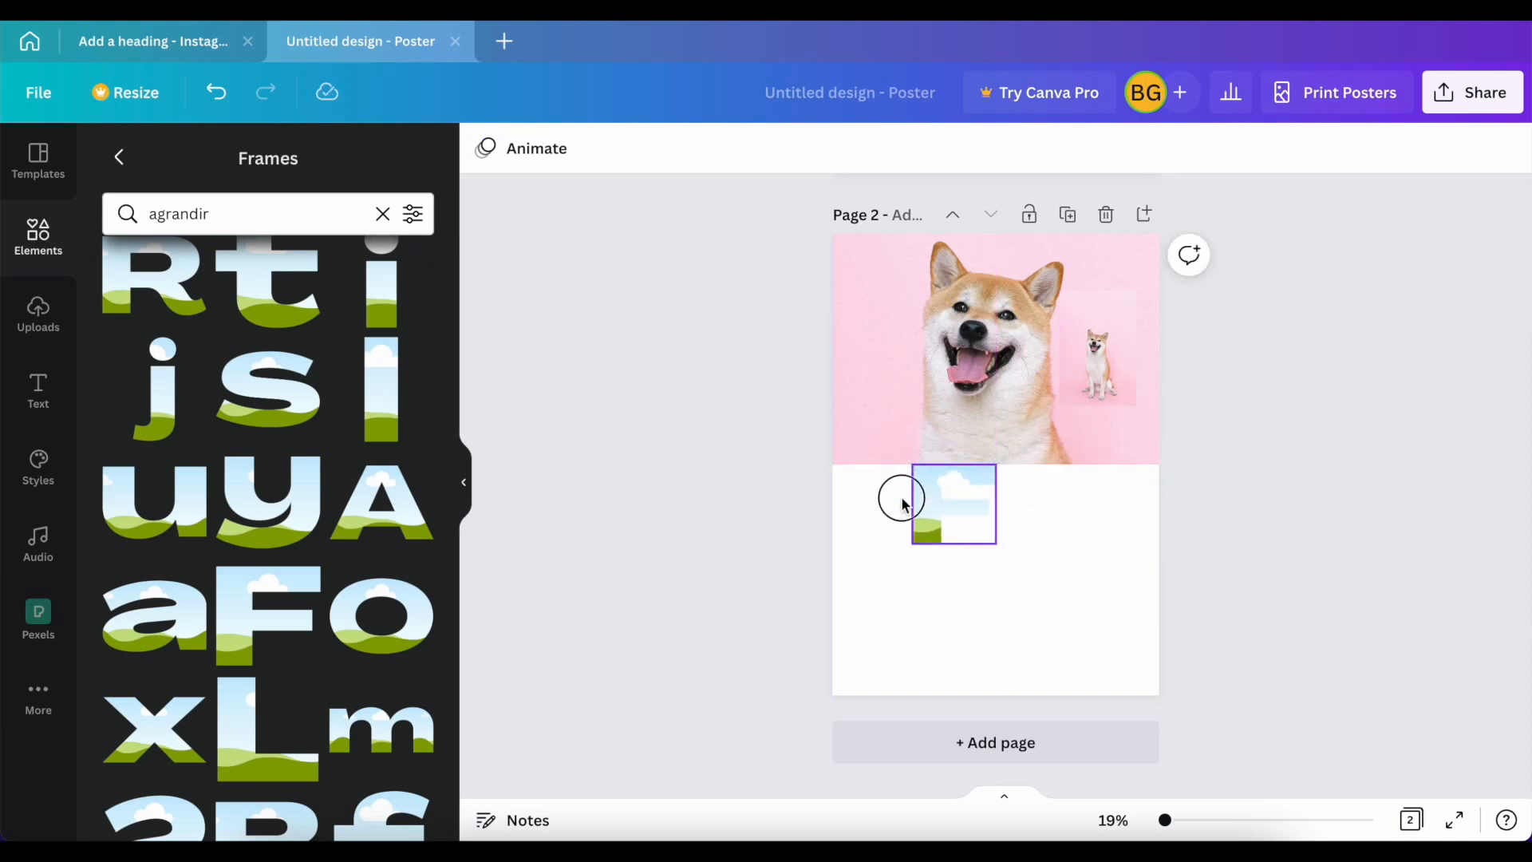
drag(919, 514, 860, 528)
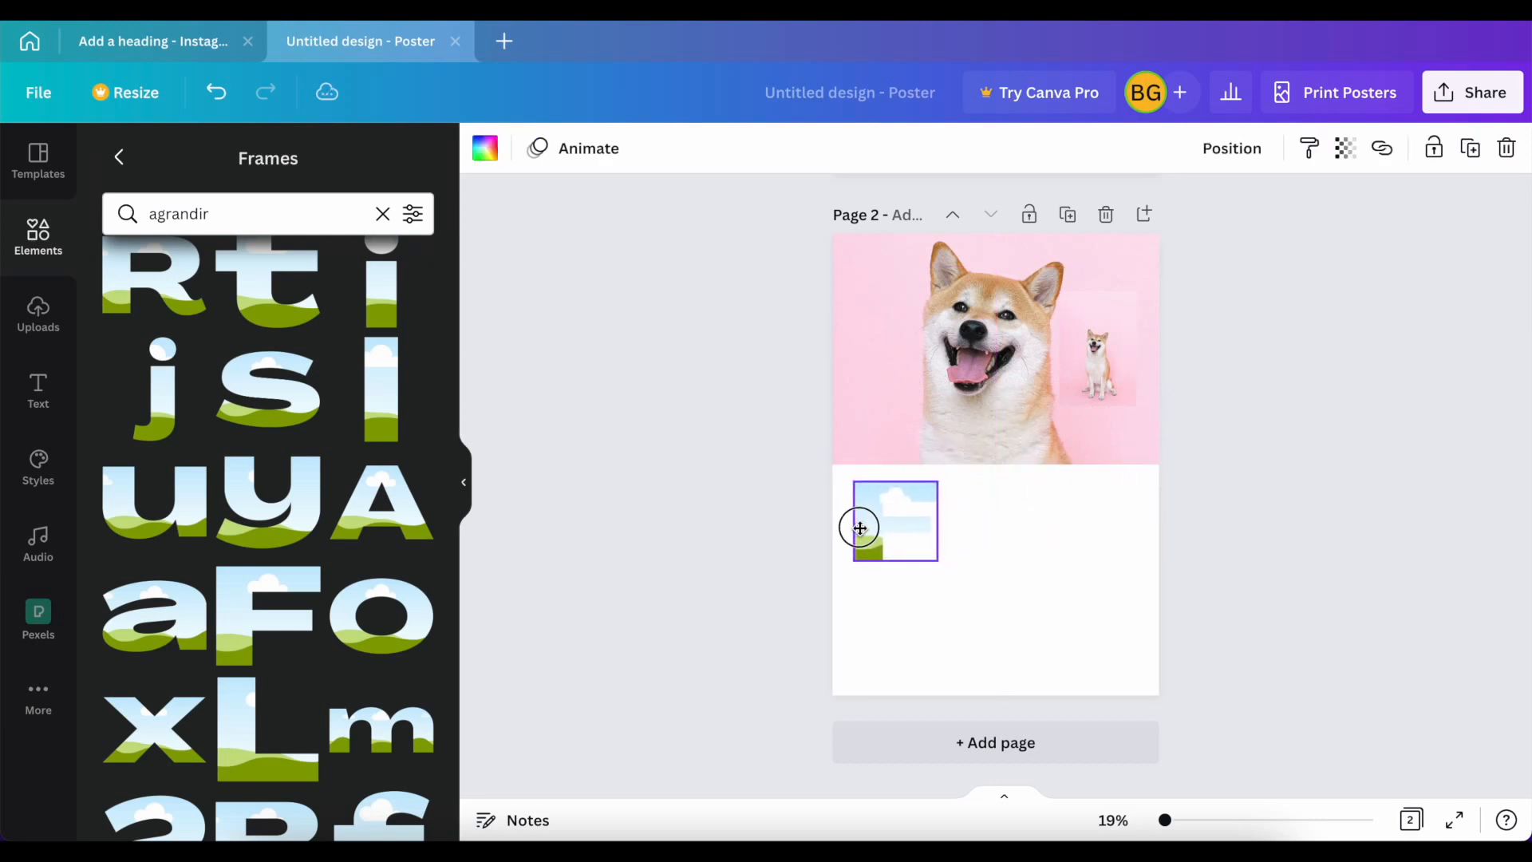
Step: Add the Agrandir uppercase O frame, shrink it to the height of the F and place it directly beside the F
scroll(309, 638, down, 5)
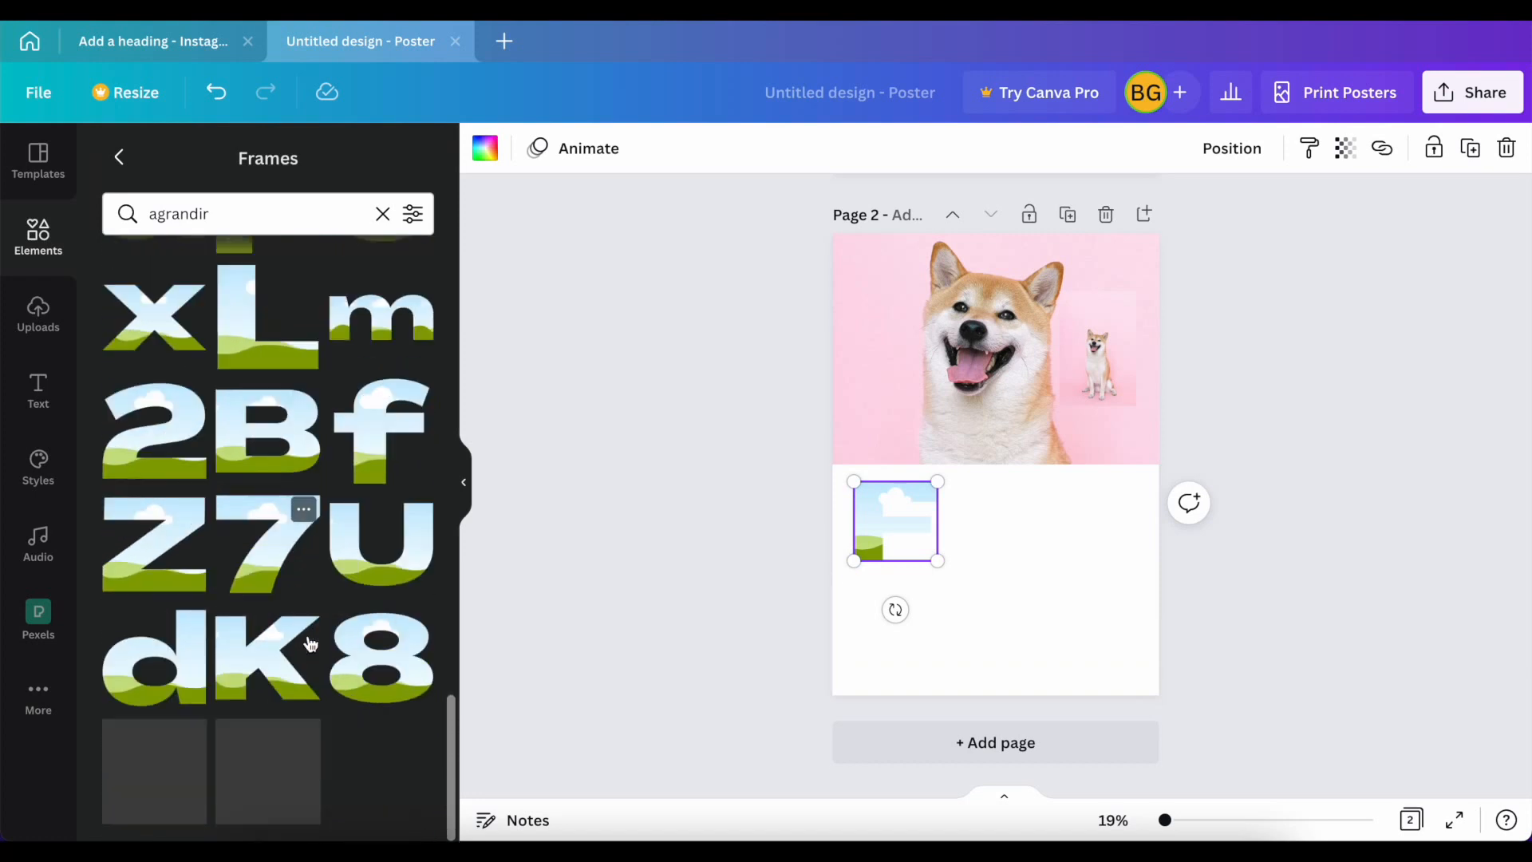
scroll(310, 642, up, 5)
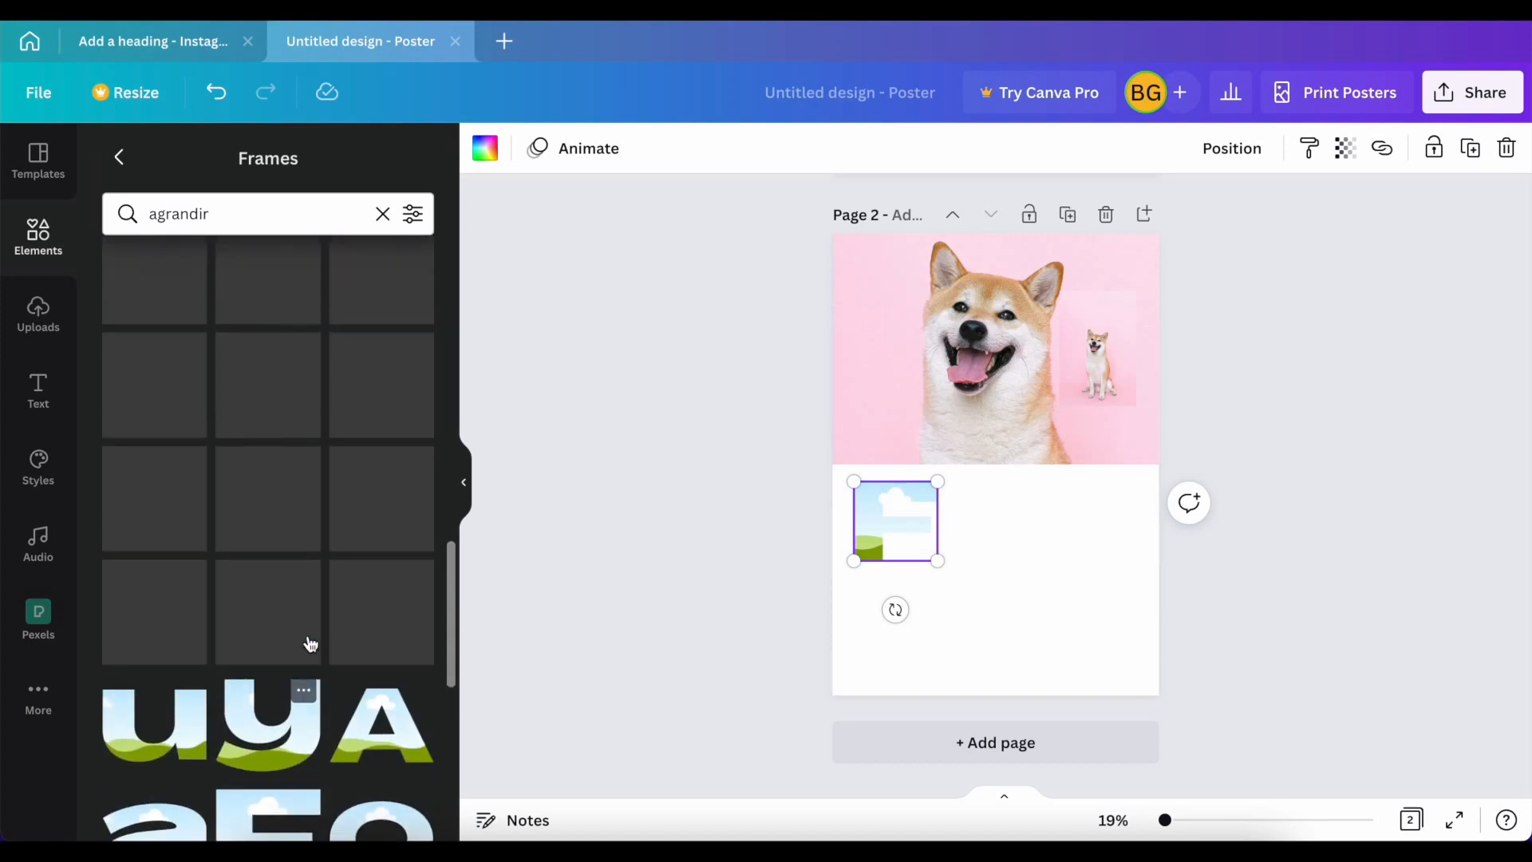
scroll(310, 642, up, 5)
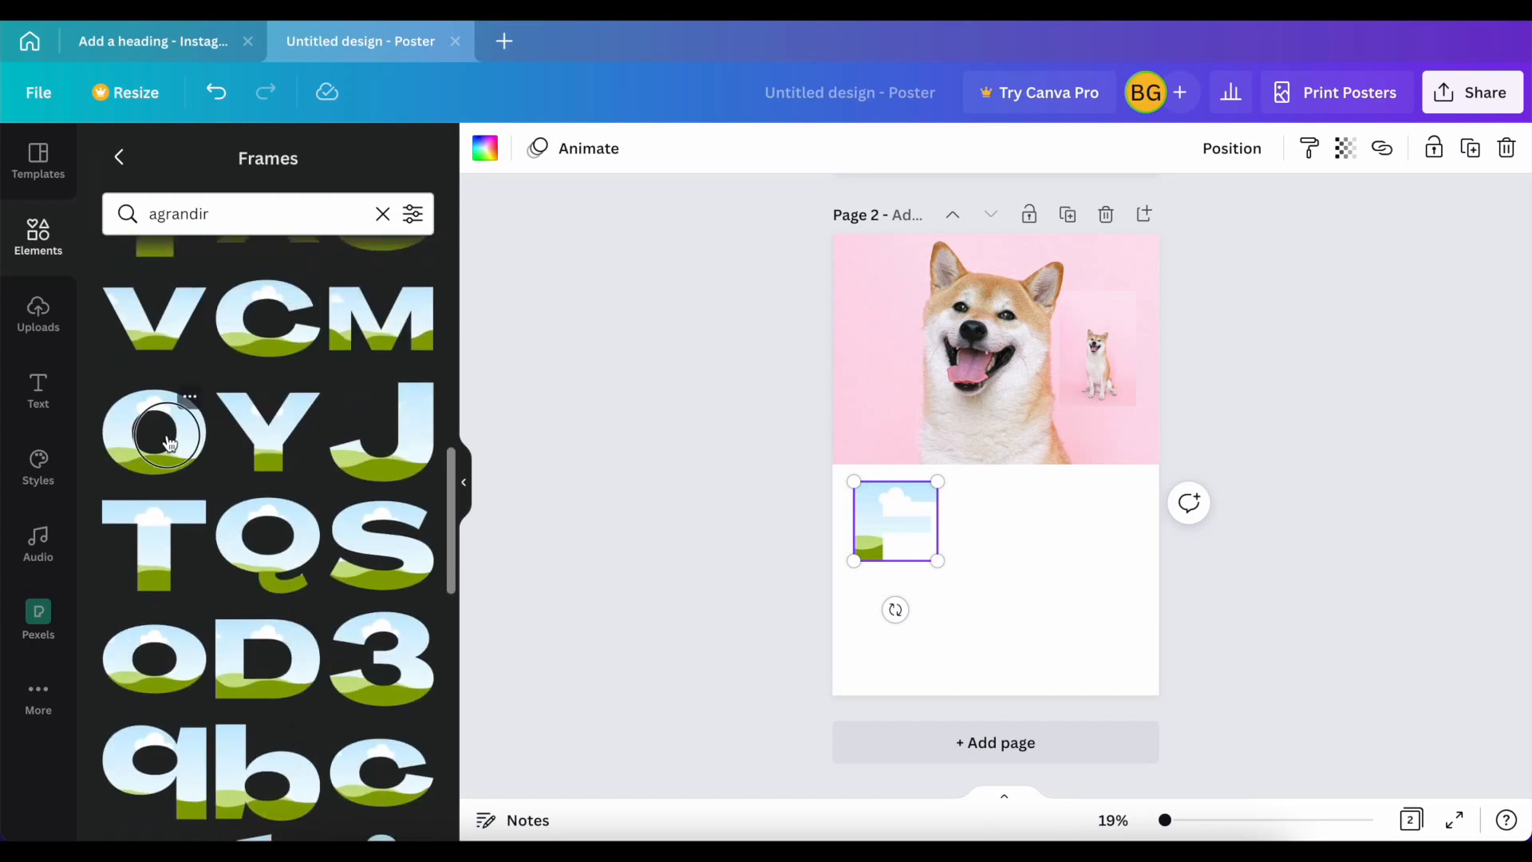
click(169, 441)
drag(1078, 394, 945, 507)
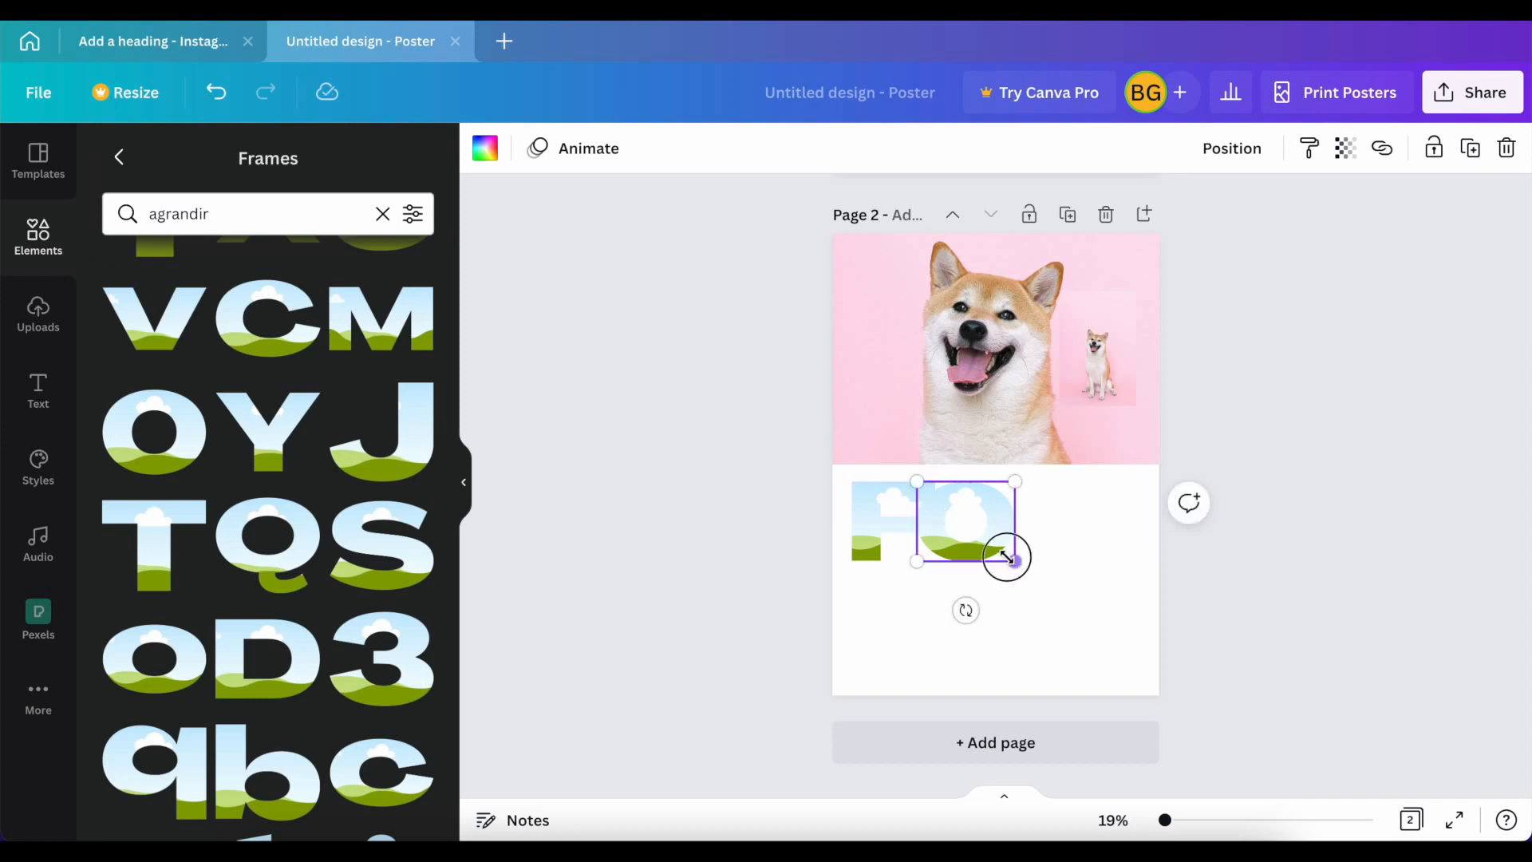
Step: Duplicate the O frame and line up F, O and O closely in one row starting at the page's left edge
drag(1007, 557, 1077, 517)
key(super+d)
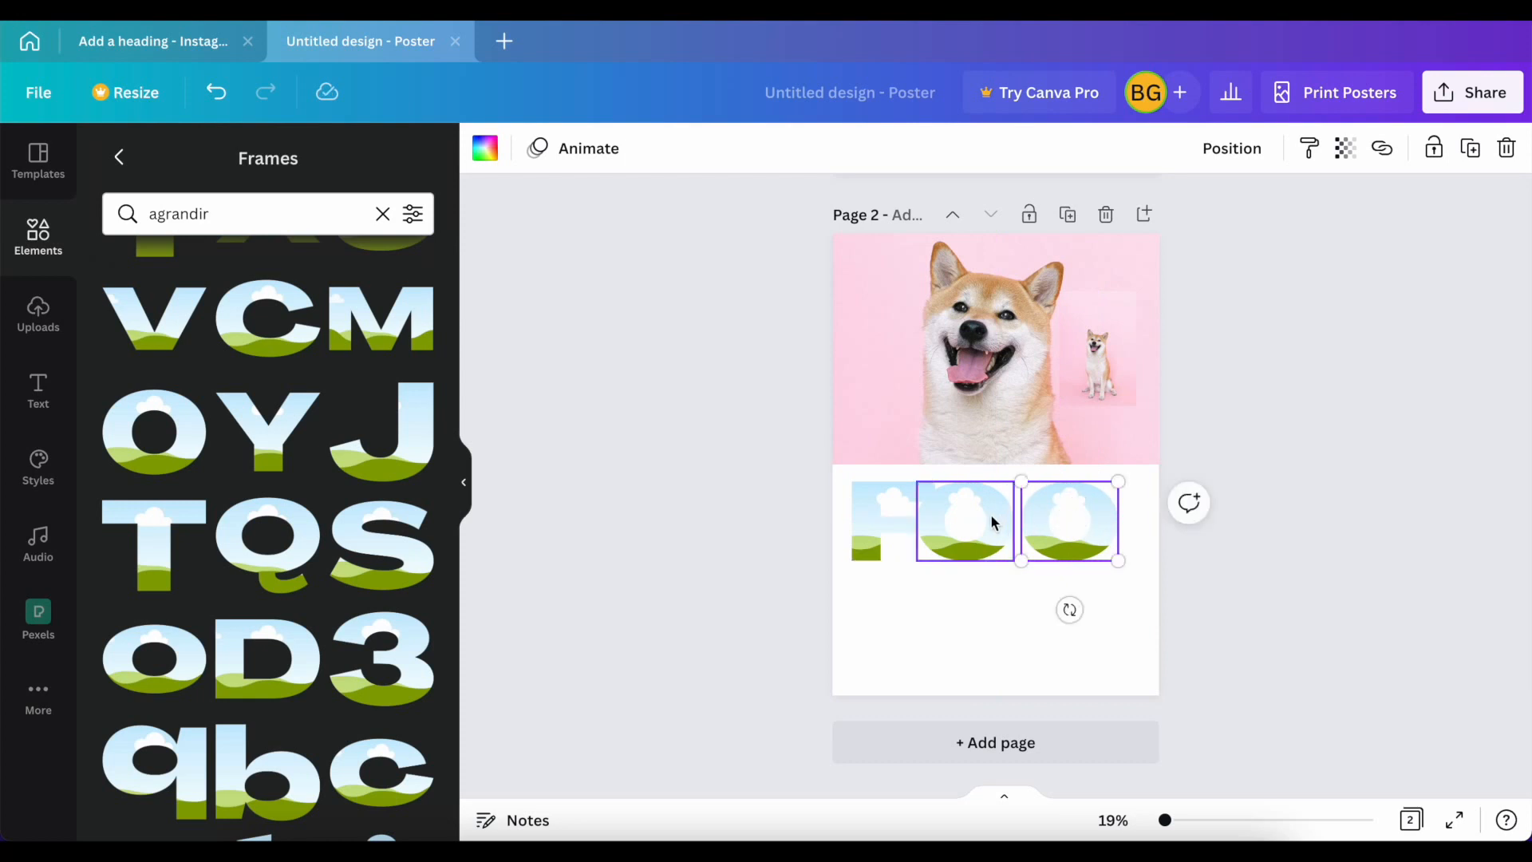
drag(879, 506, 1030, 520)
click(954, 519)
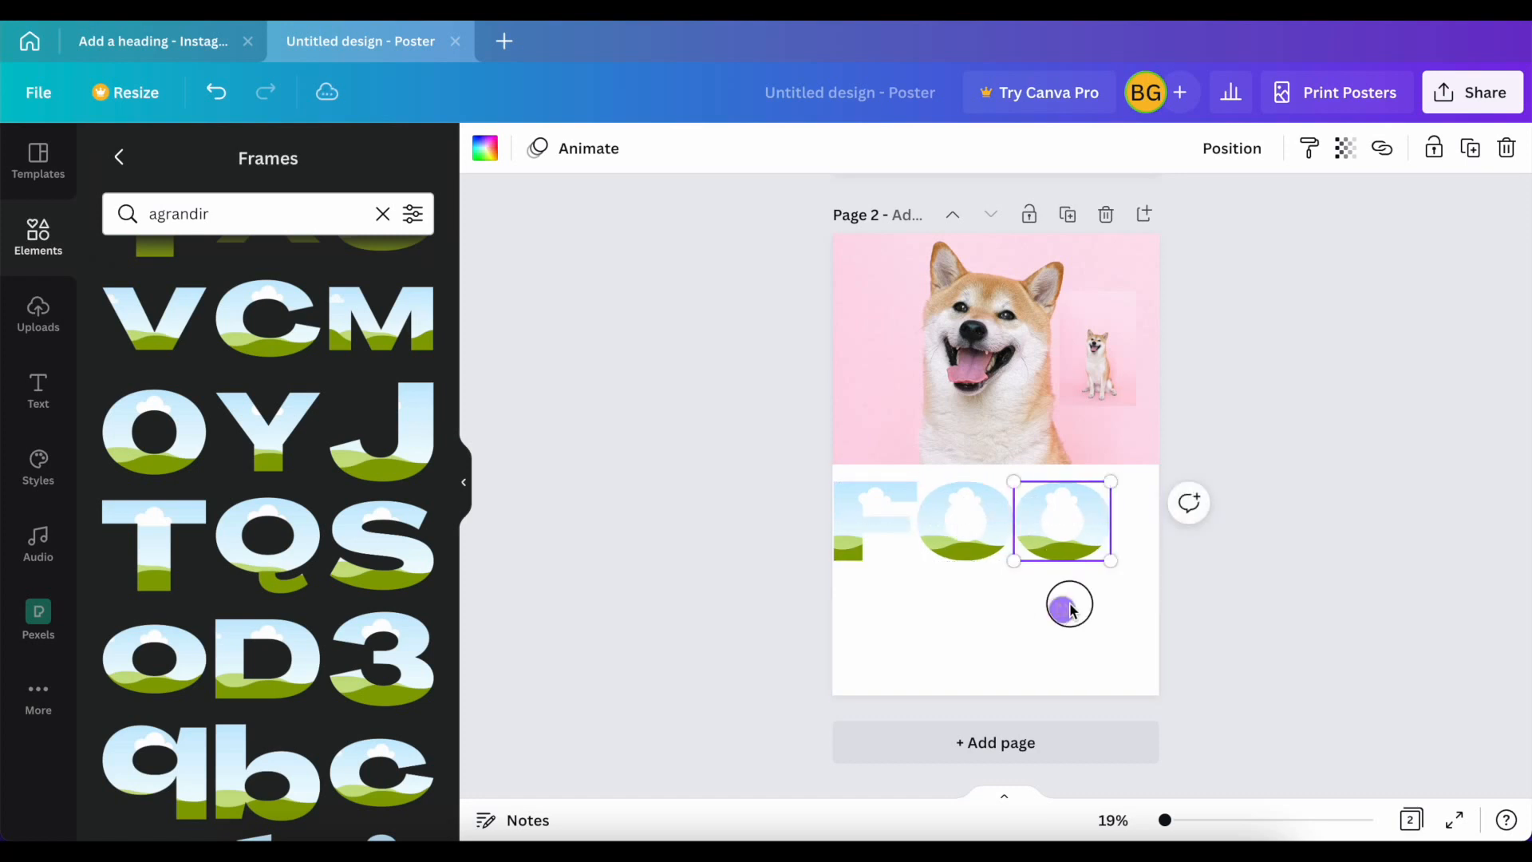
click(1120, 621)
drag(1122, 579, 927, 488)
key(ctrl+z)
Step: Select the F and both O frames together and scale them down slightly to leave room for a fourth letter
click(1040, 519)
shift+click(985, 513)
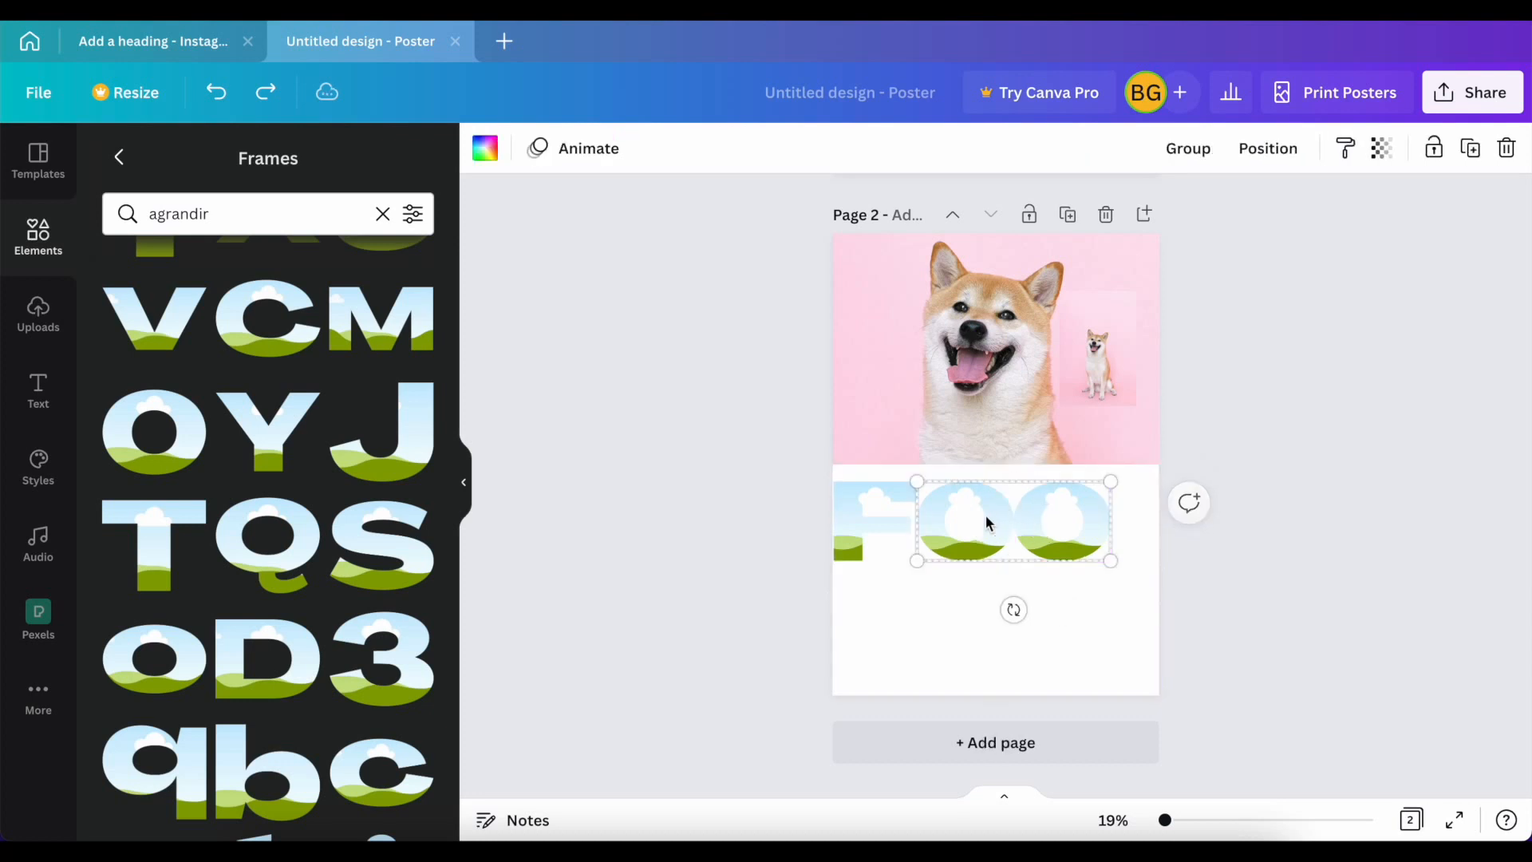
shift+click(891, 523)
mouse_move(1109, 558)
mouse_down()
mouse_move(1070, 543)
mouse_move(1080, 550)
mouse_up()
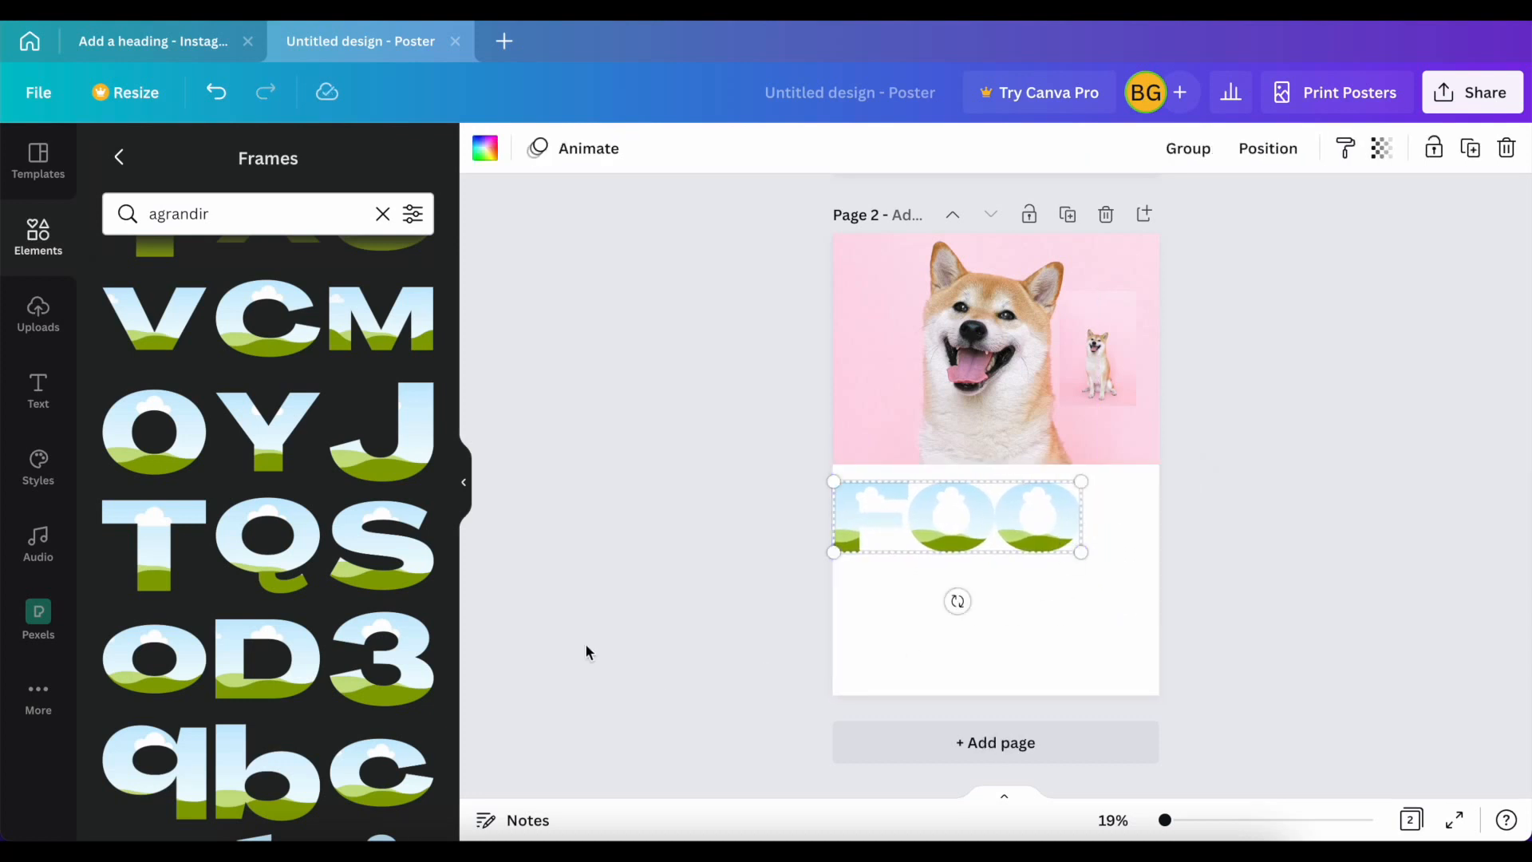
Step: Add the Agrandir uppercase D frame, shrink it to the row's letter height and place it right after the second O
click(252, 664)
drag(1071, 405, 974, 425)
drag(974, 476, 1153, 524)
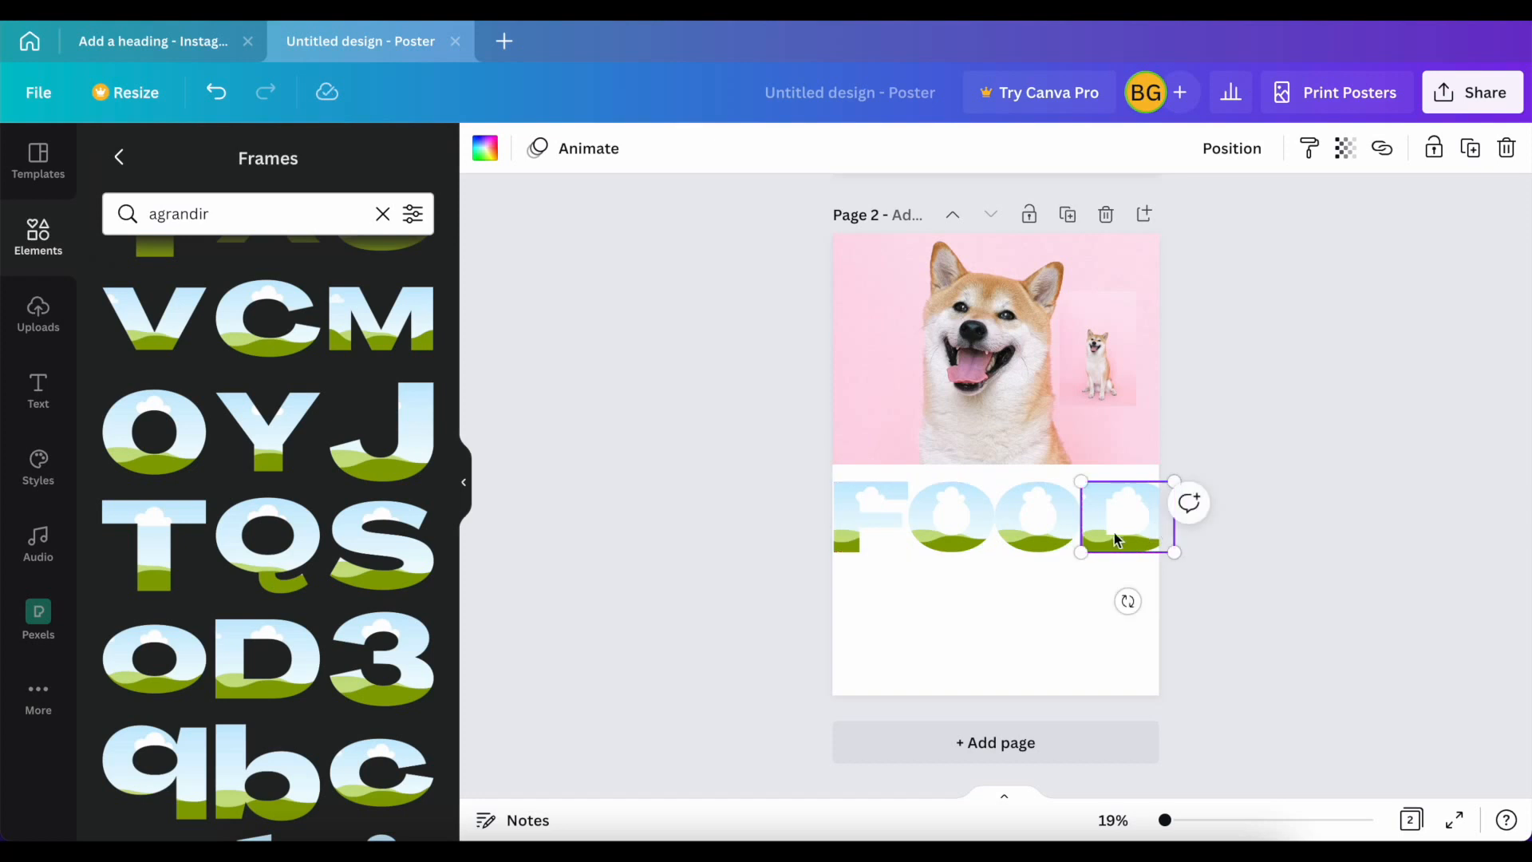
Step: Select all four FOOD letter frames together and scale the row down to fit the page width
shift+click(1057, 533)
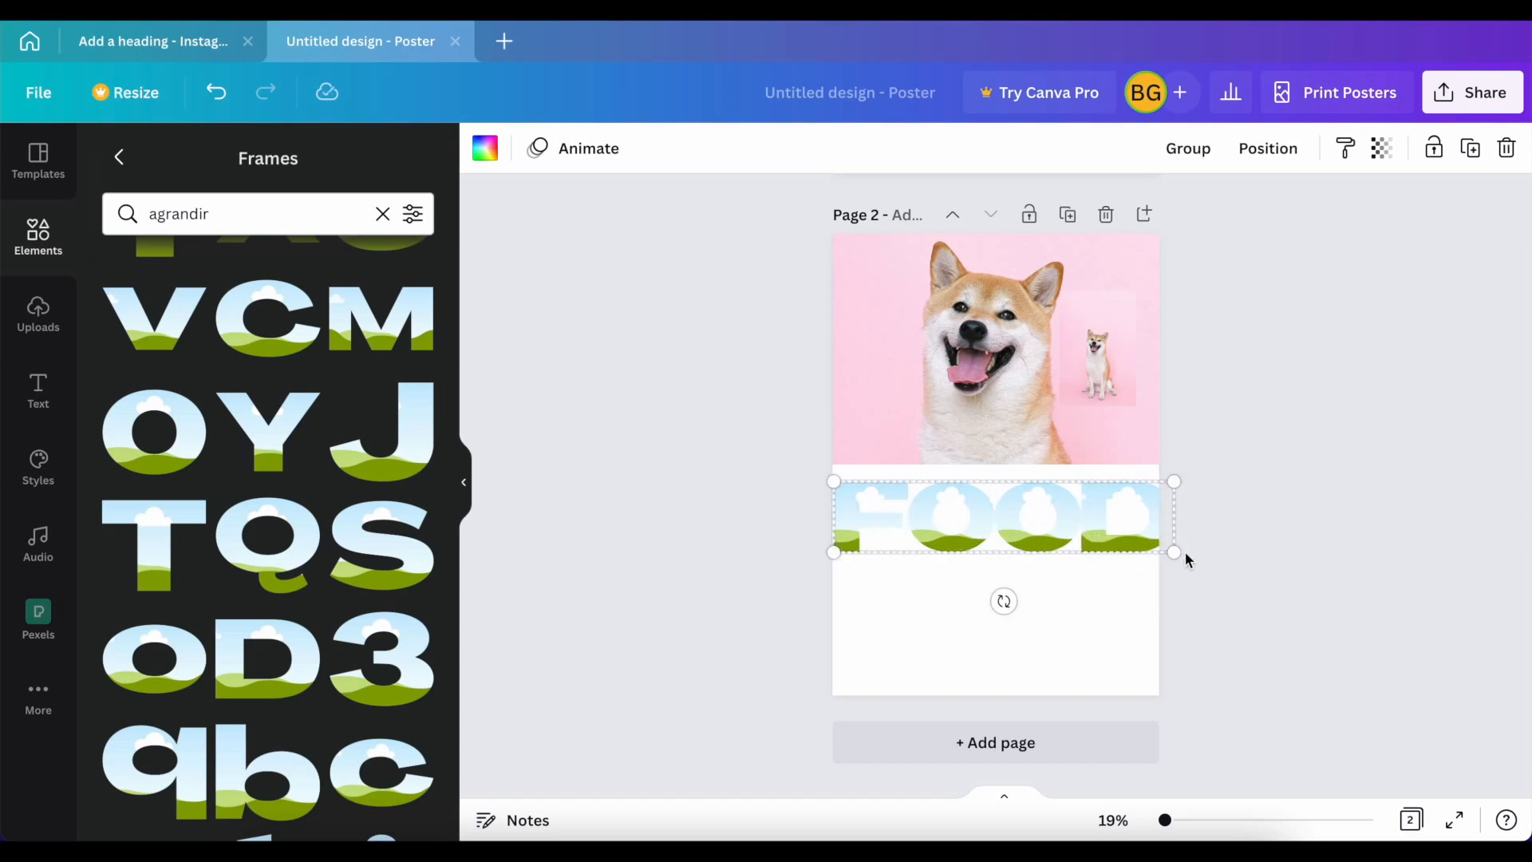
drag(1176, 551, 1157, 547)
Step: Add the Agrandir uppercase N frame, shrink it below FOOD at the page's left edge, and place a copied O of matching height beside it
scroll(297, 623, down, 3)
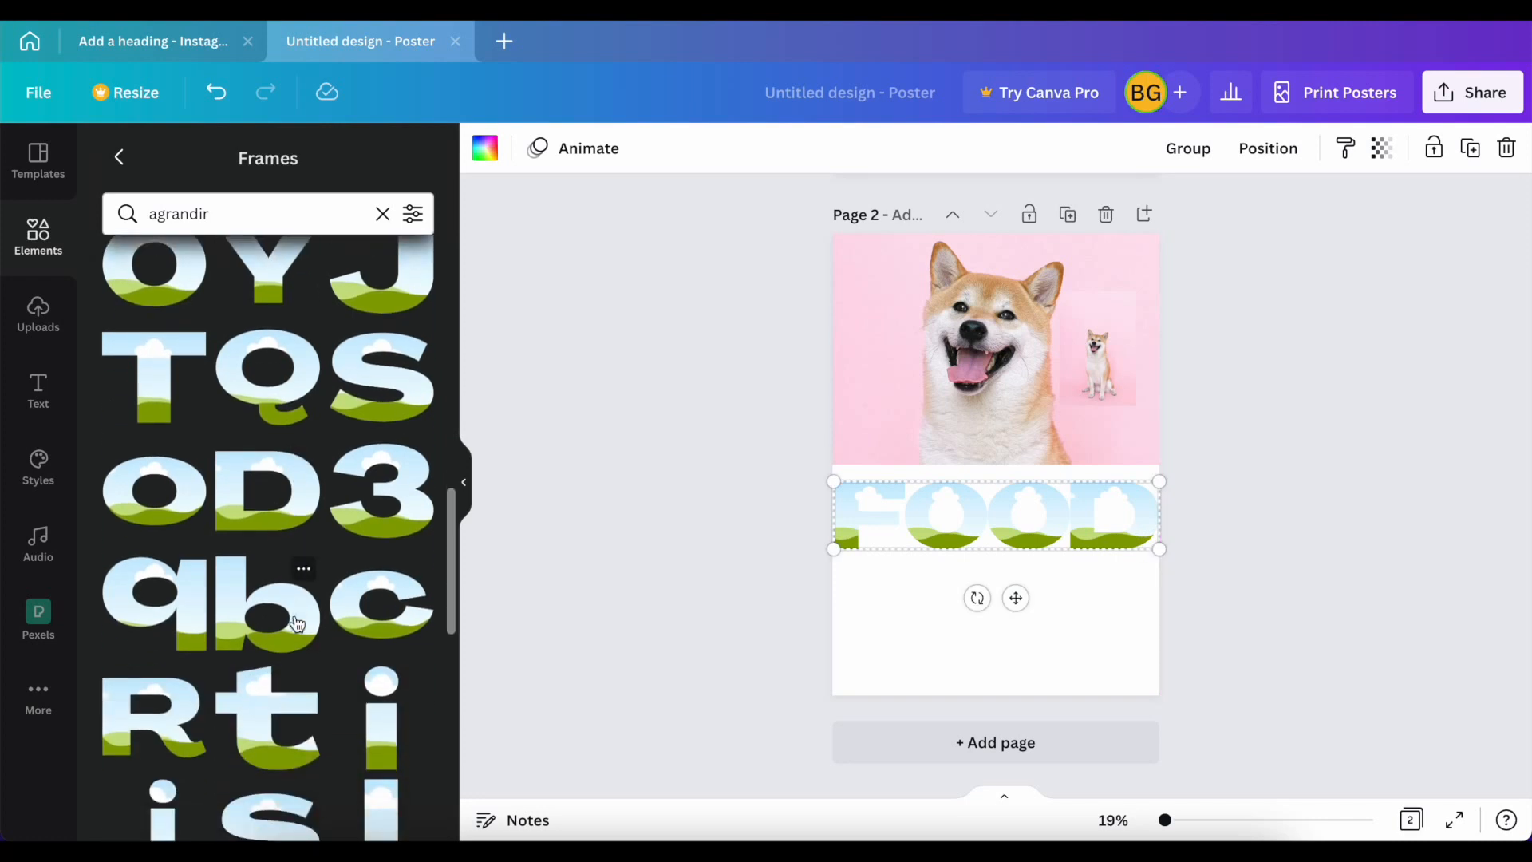
scroll(297, 623, up, 10)
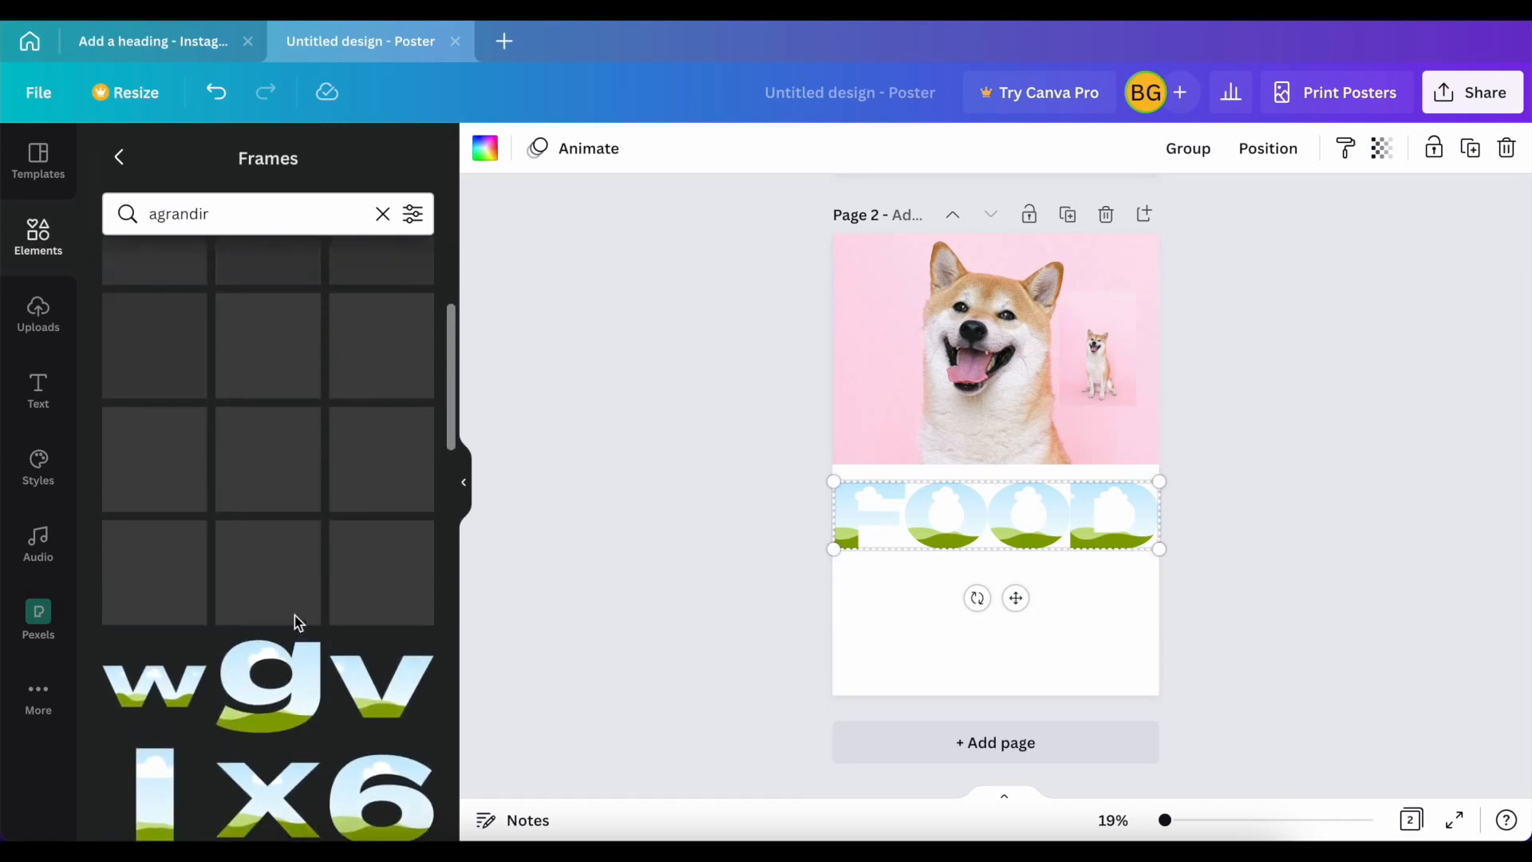
scroll(297, 623, up, 5)
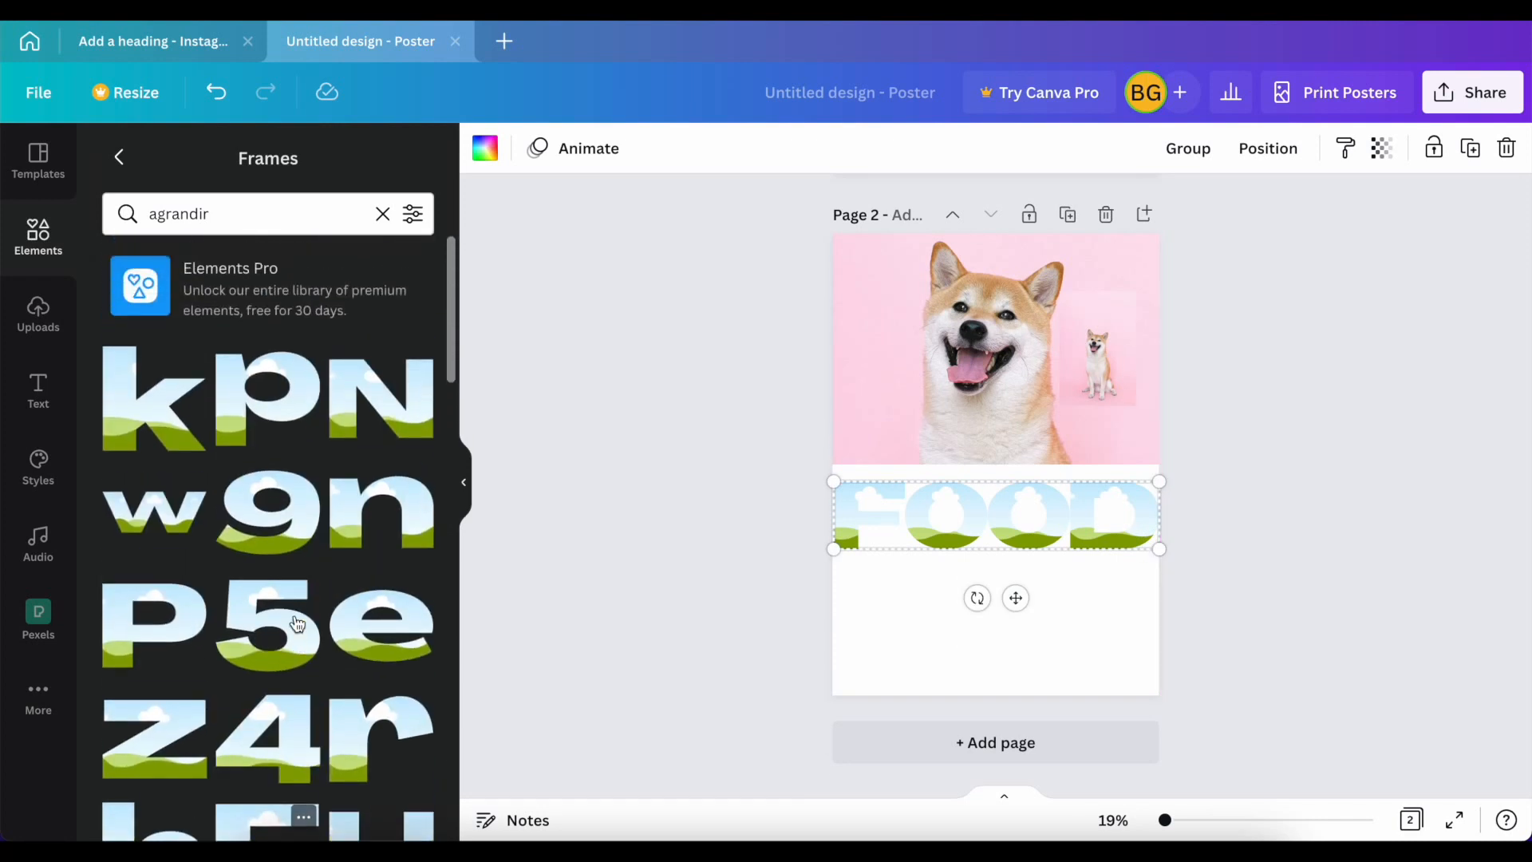
click(349, 444)
drag(953, 572, 912, 628)
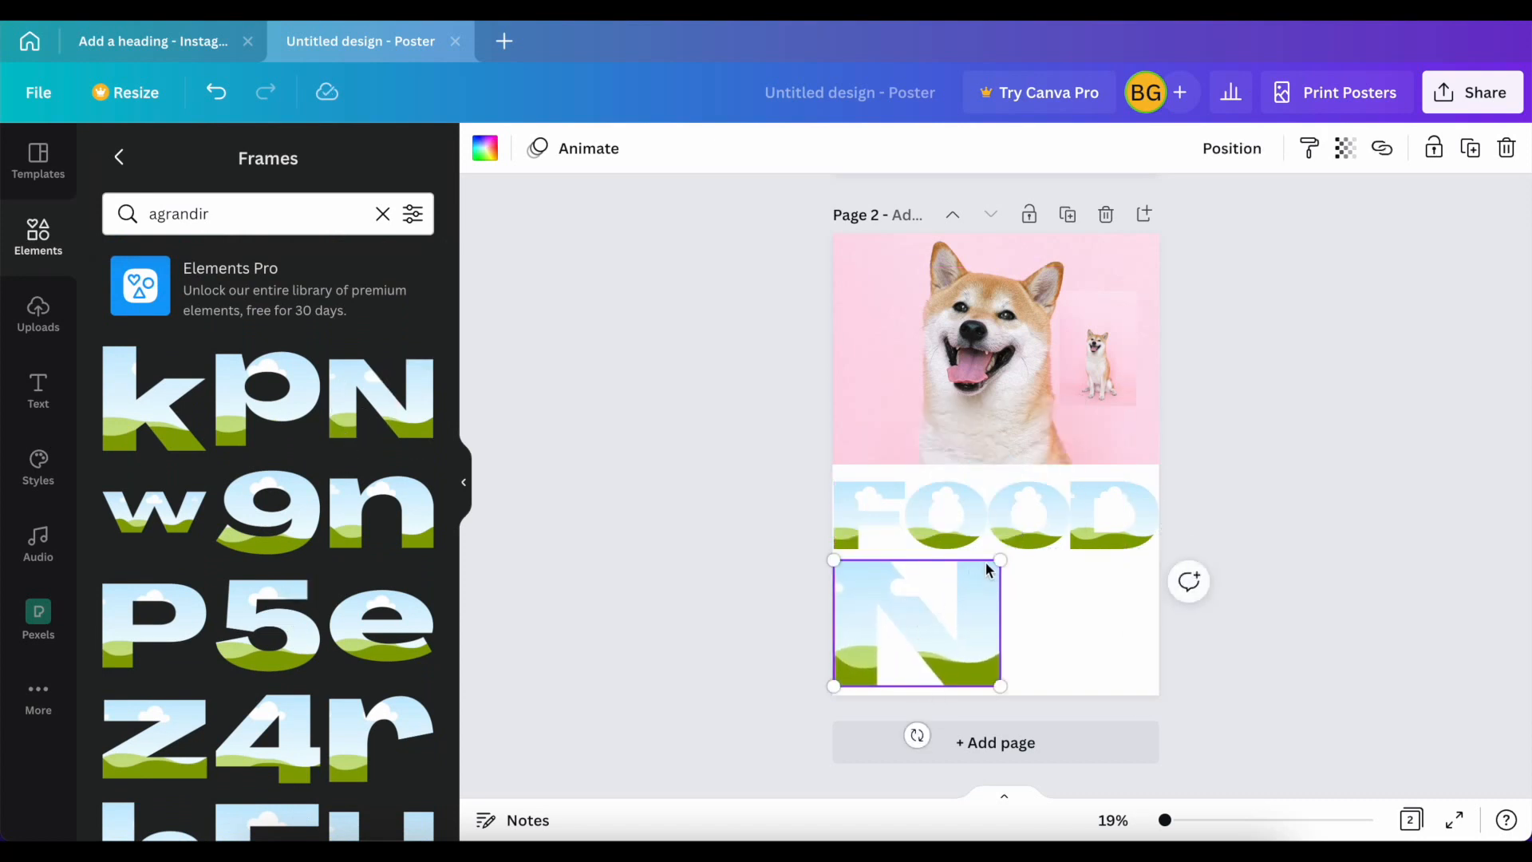
drag(997, 560, 925, 586)
drag(917, 639, 923, 619)
click(943, 538)
drag(942, 538, 1009, 611)
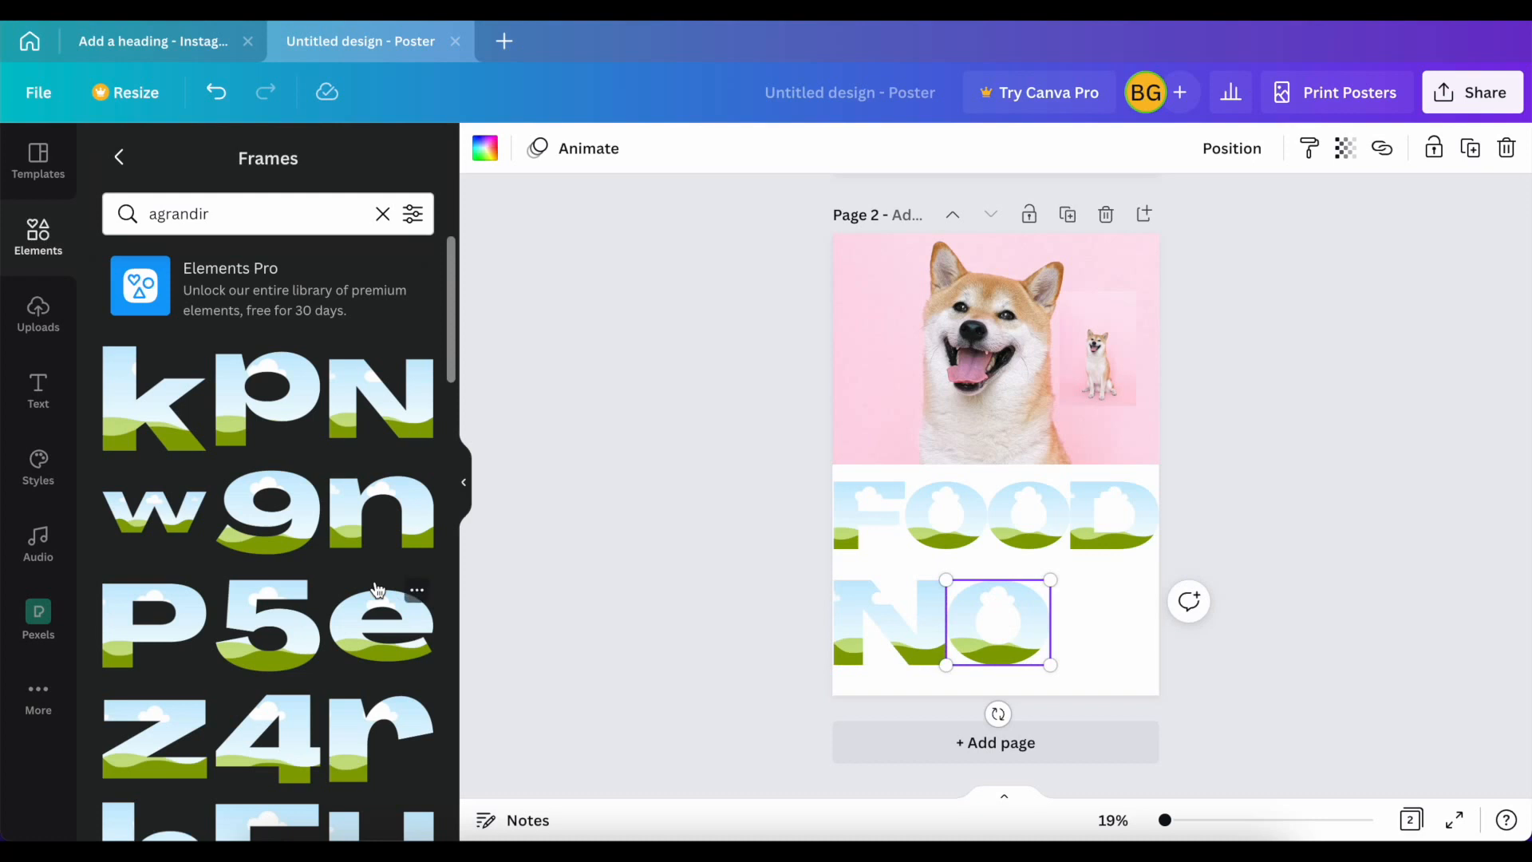
Step: Add the Agrandir lowercase w frame, enlarge it to the height of the N and O, and place it directly after the O
scroll(378, 588, down, 8)
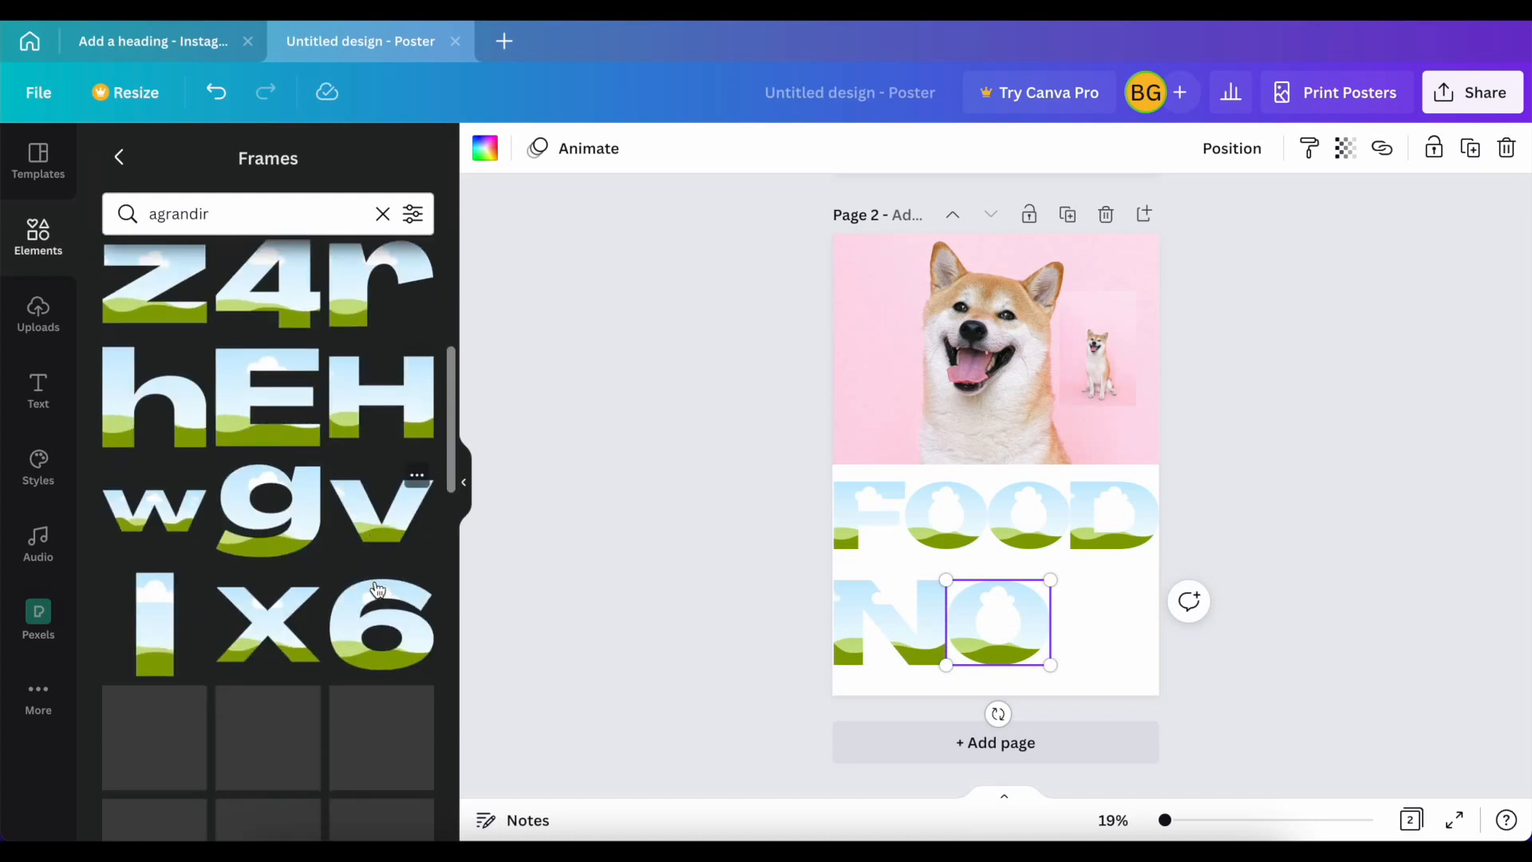
scroll(335, 599, down, 3)
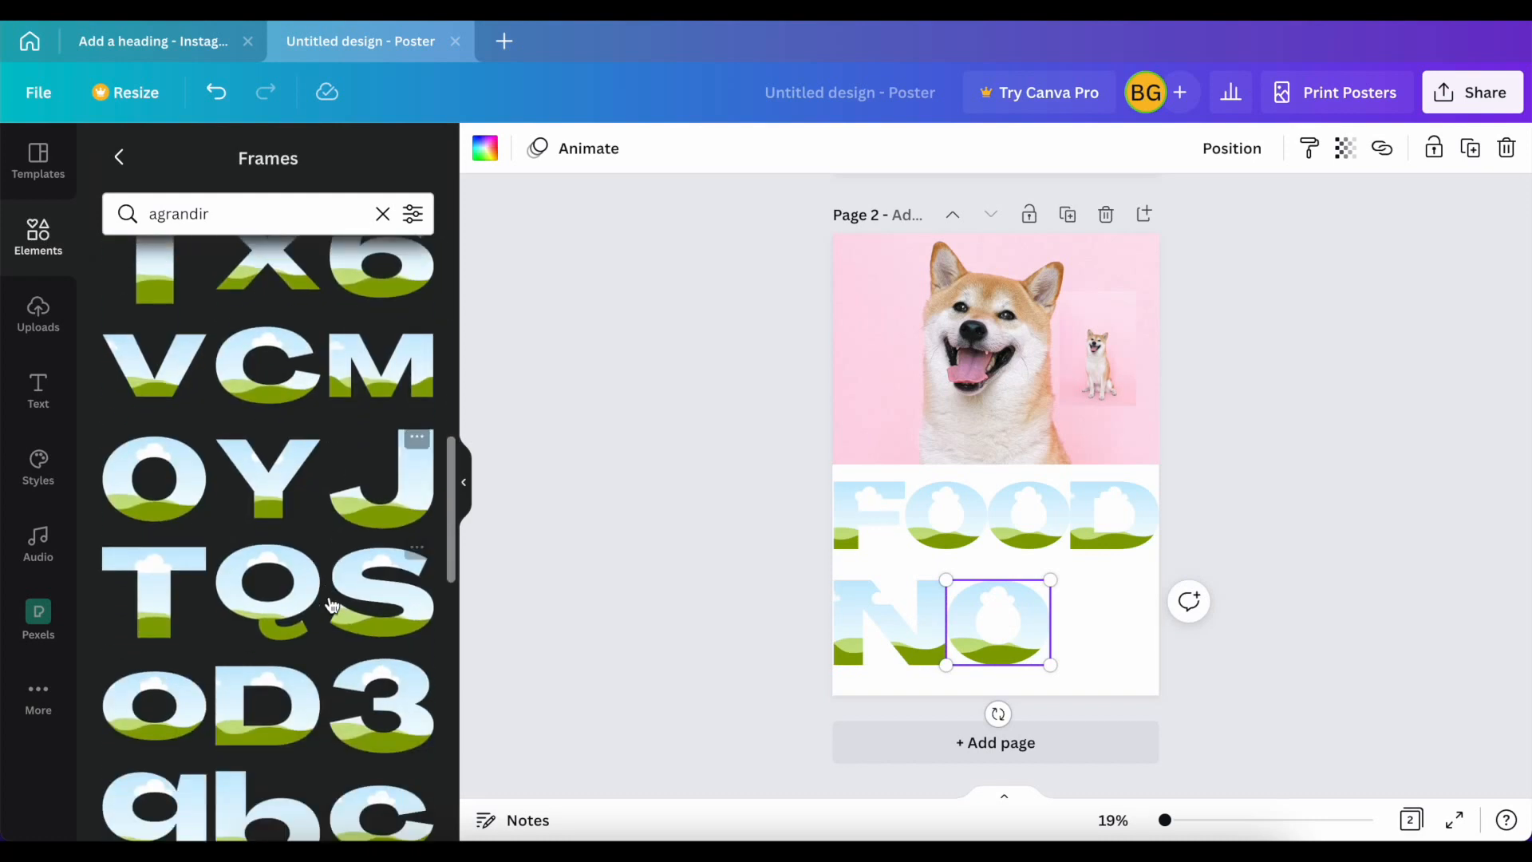
scroll(331, 604, down, 5)
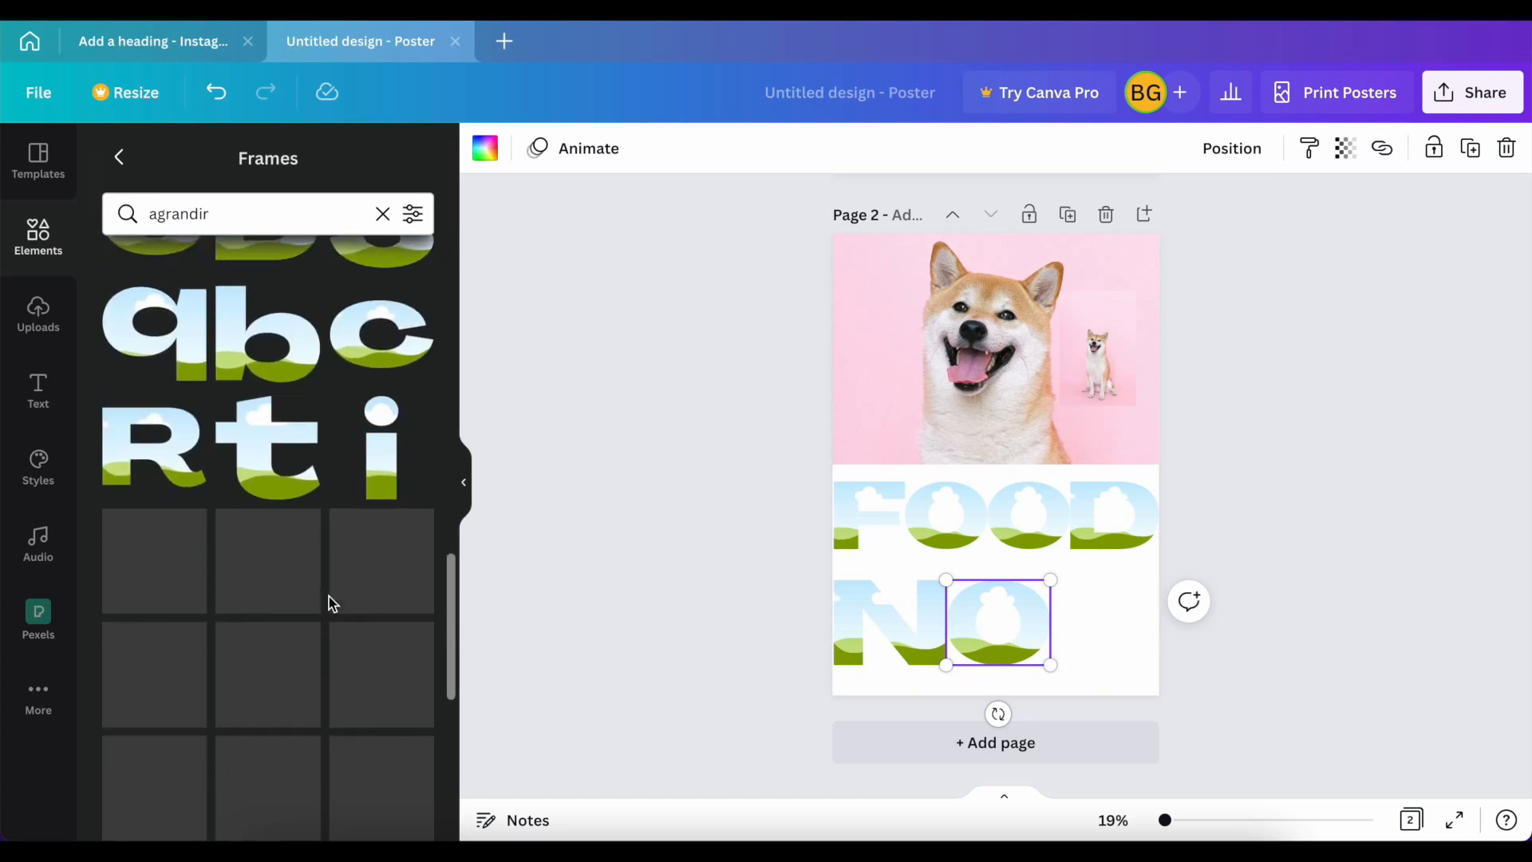
scroll(331, 604, down, 4)
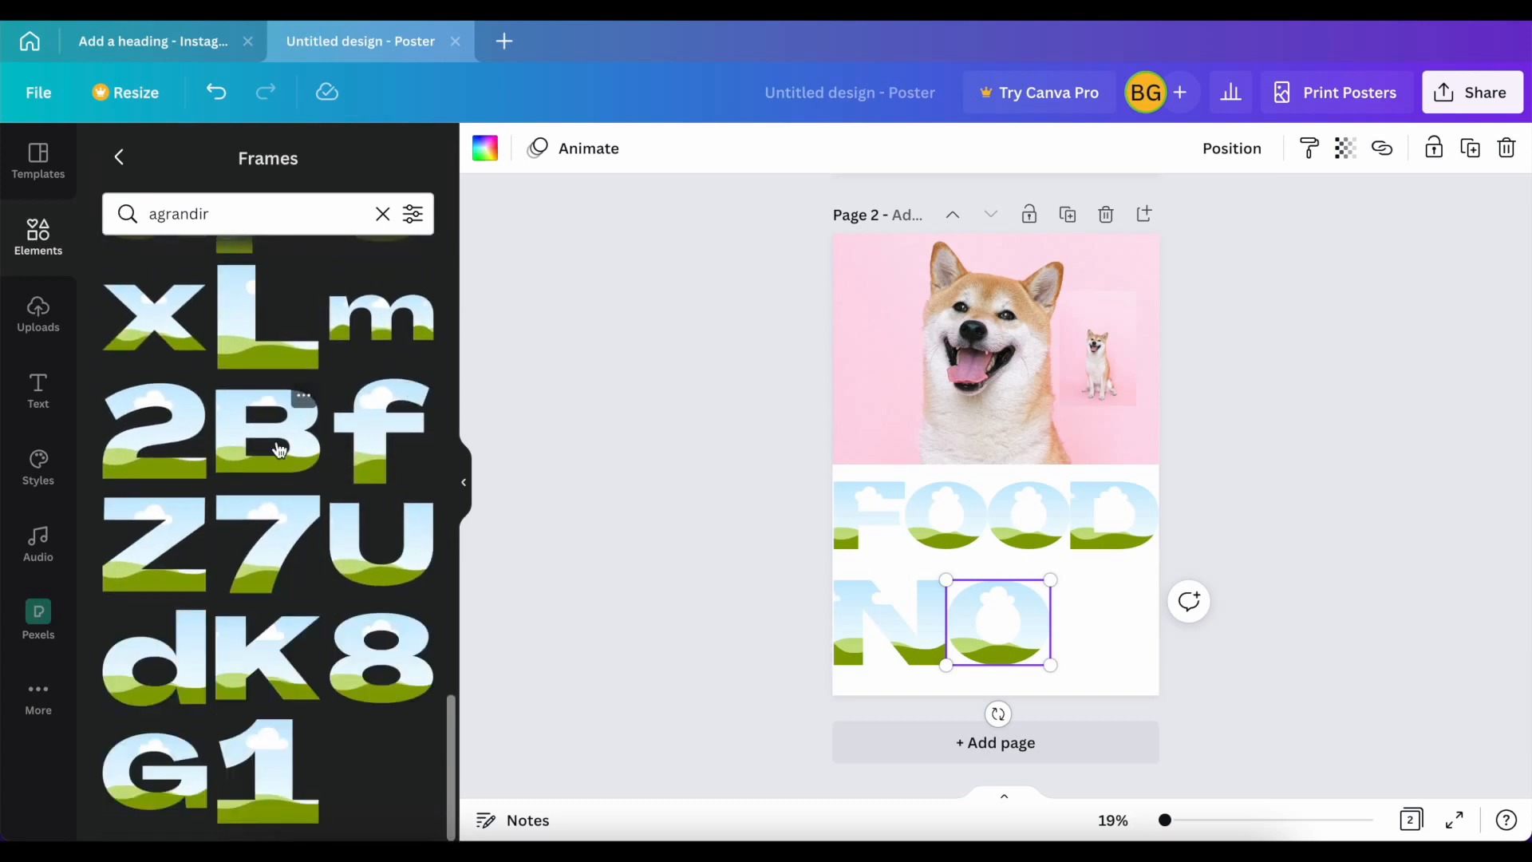
scroll(279, 449, up, 6)
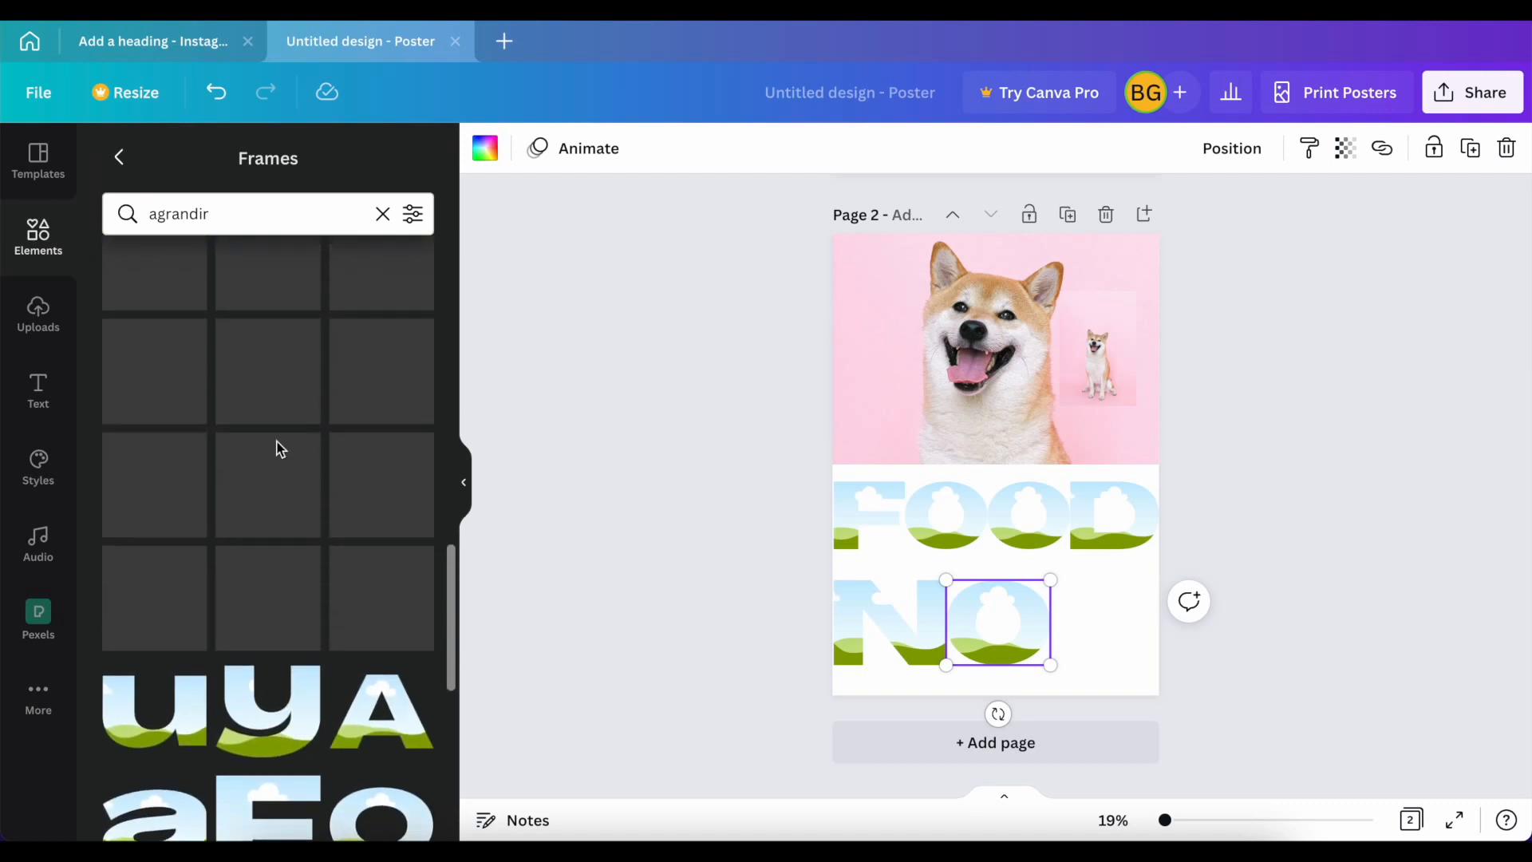
scroll(279, 449, up, 5)
scroll(279, 449, up, 2)
scroll(279, 449, up, 4)
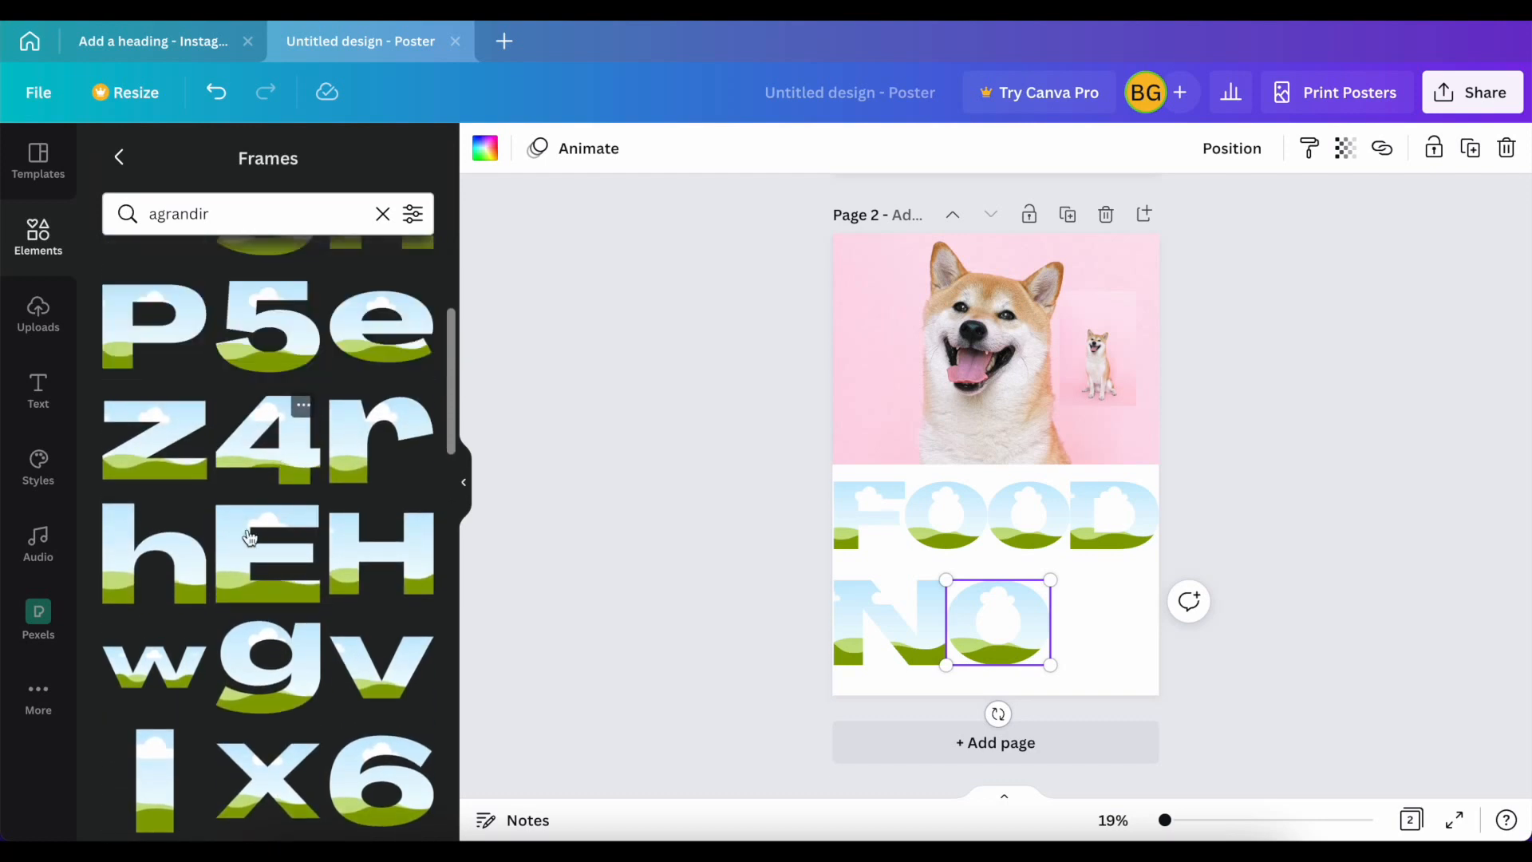
scroll(185, 567, up, 4)
click(173, 528)
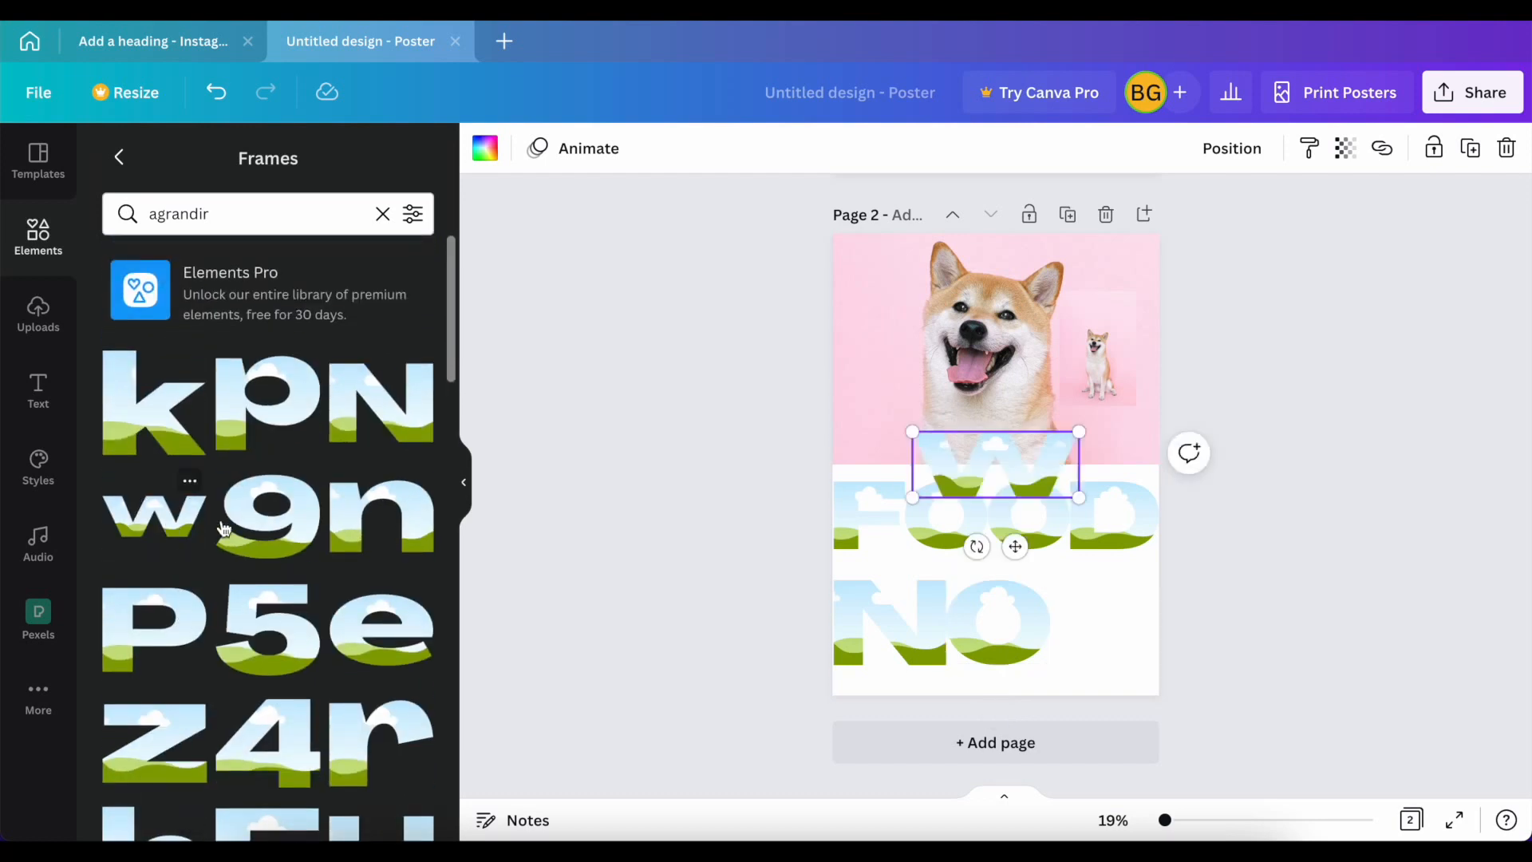
drag(1077, 435, 1115, 418)
drag(1017, 467, 1158, 628)
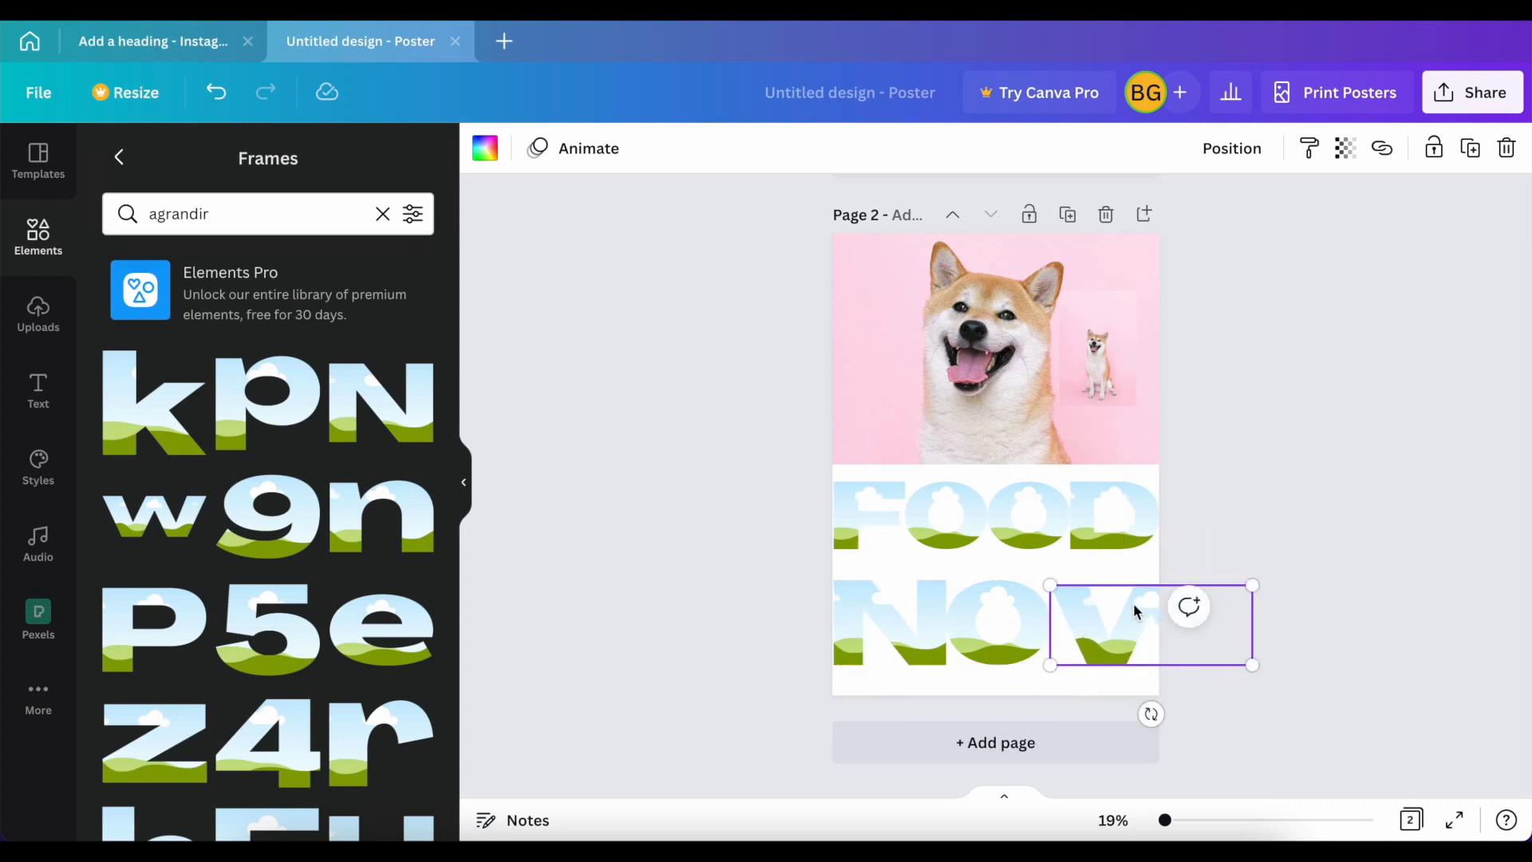
drag(1050, 584, 1037, 578)
drag(1074, 635, 1069, 629)
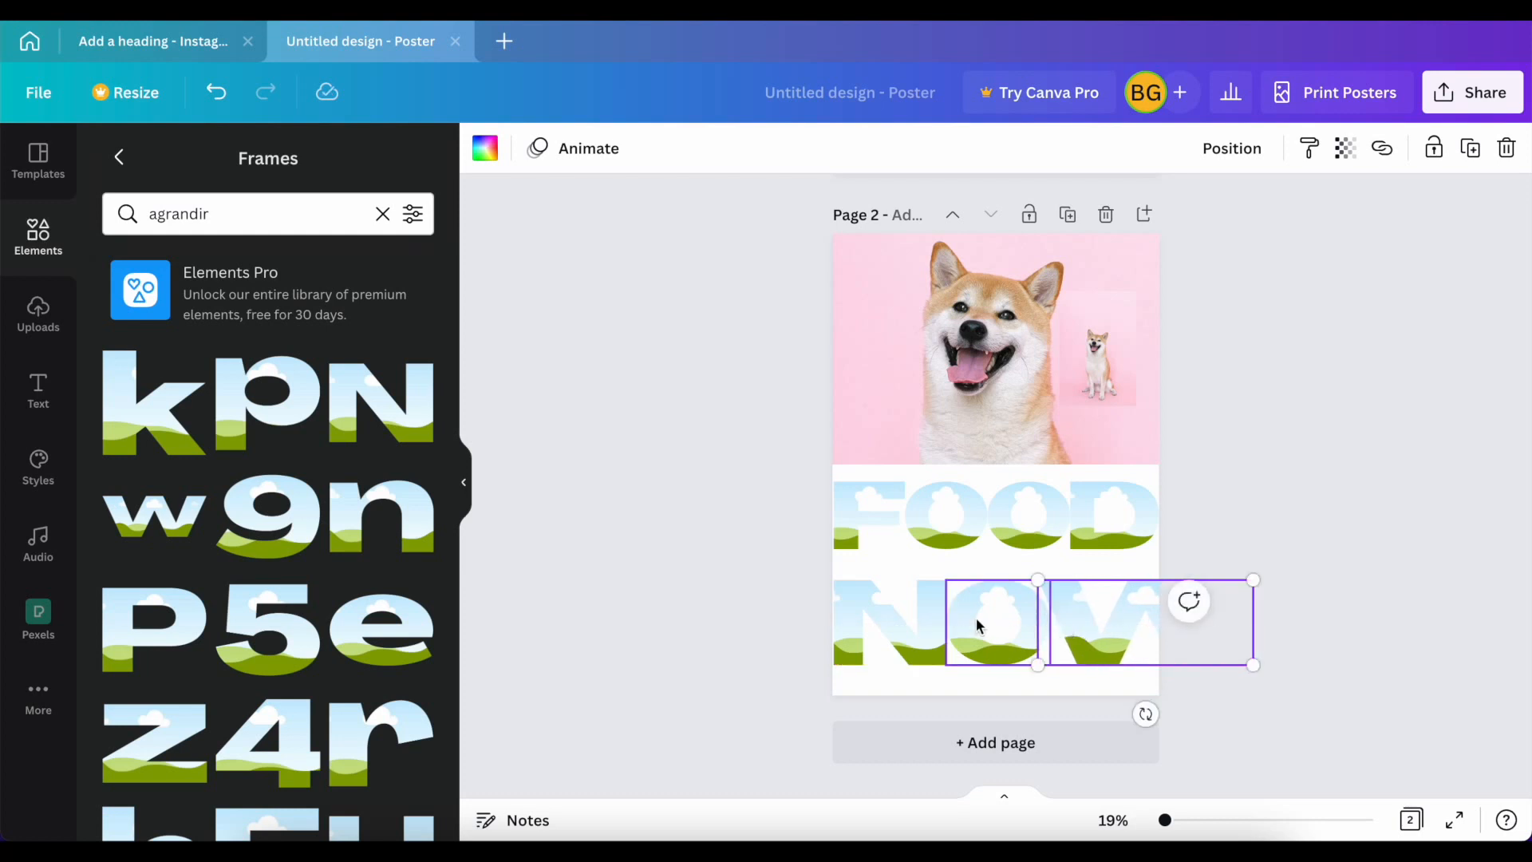
Step: Select the N, O and W frames together and scale them down to fit within the page below FOOD
shift+click(975, 617)
shift+click(895, 620)
drag(1241, 584, 1061, 580)
Step: Add the Agrandir lowercase i frame, rotate it upside down as an exclamation mark, shrink it to letter height and place it after the W
scroll(317, 662, down, 9)
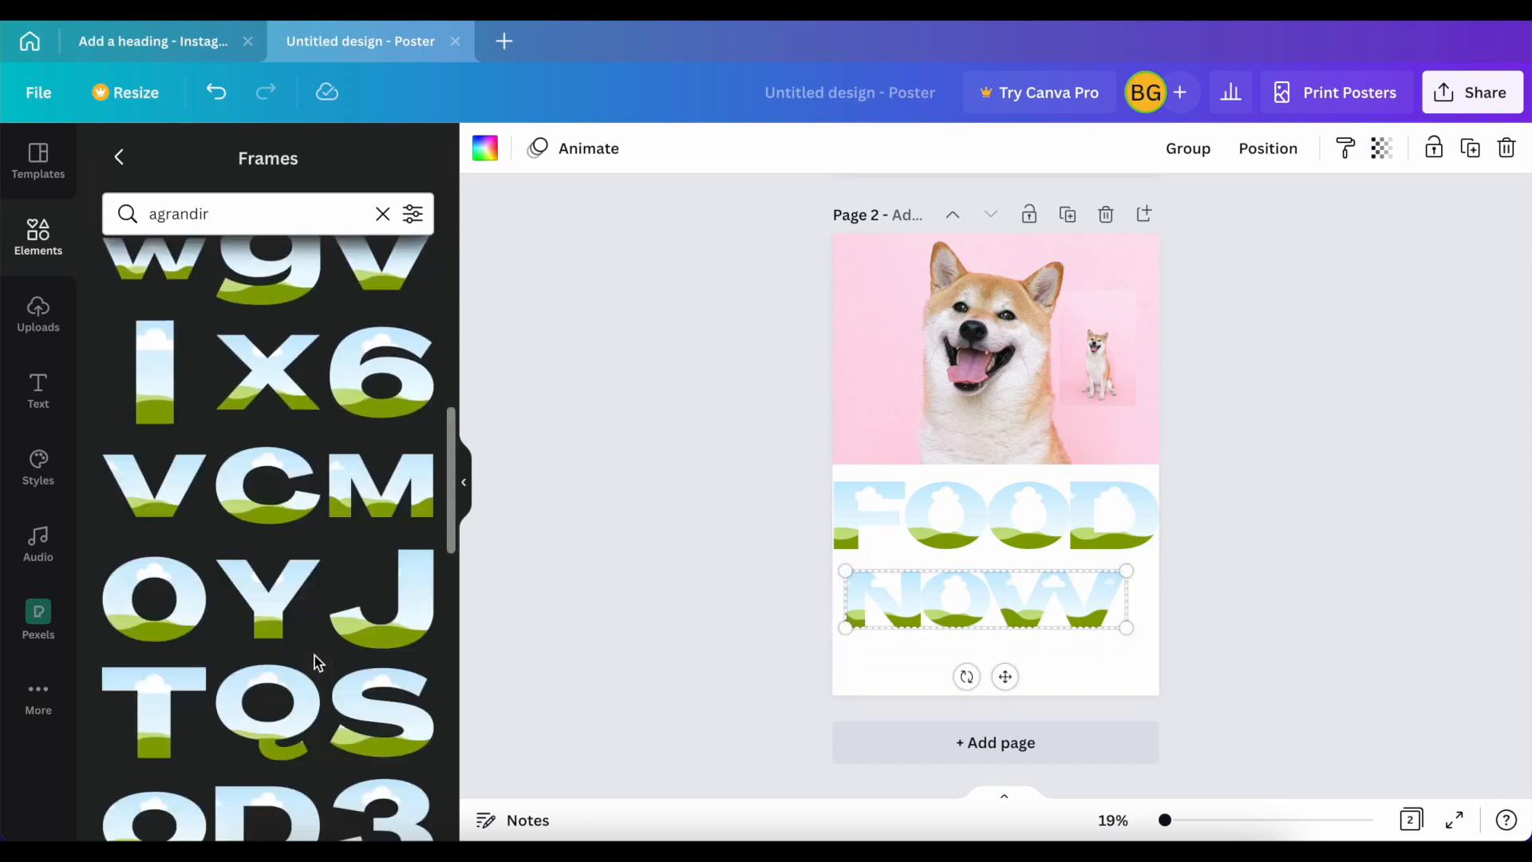
scroll(314, 654, down, 7)
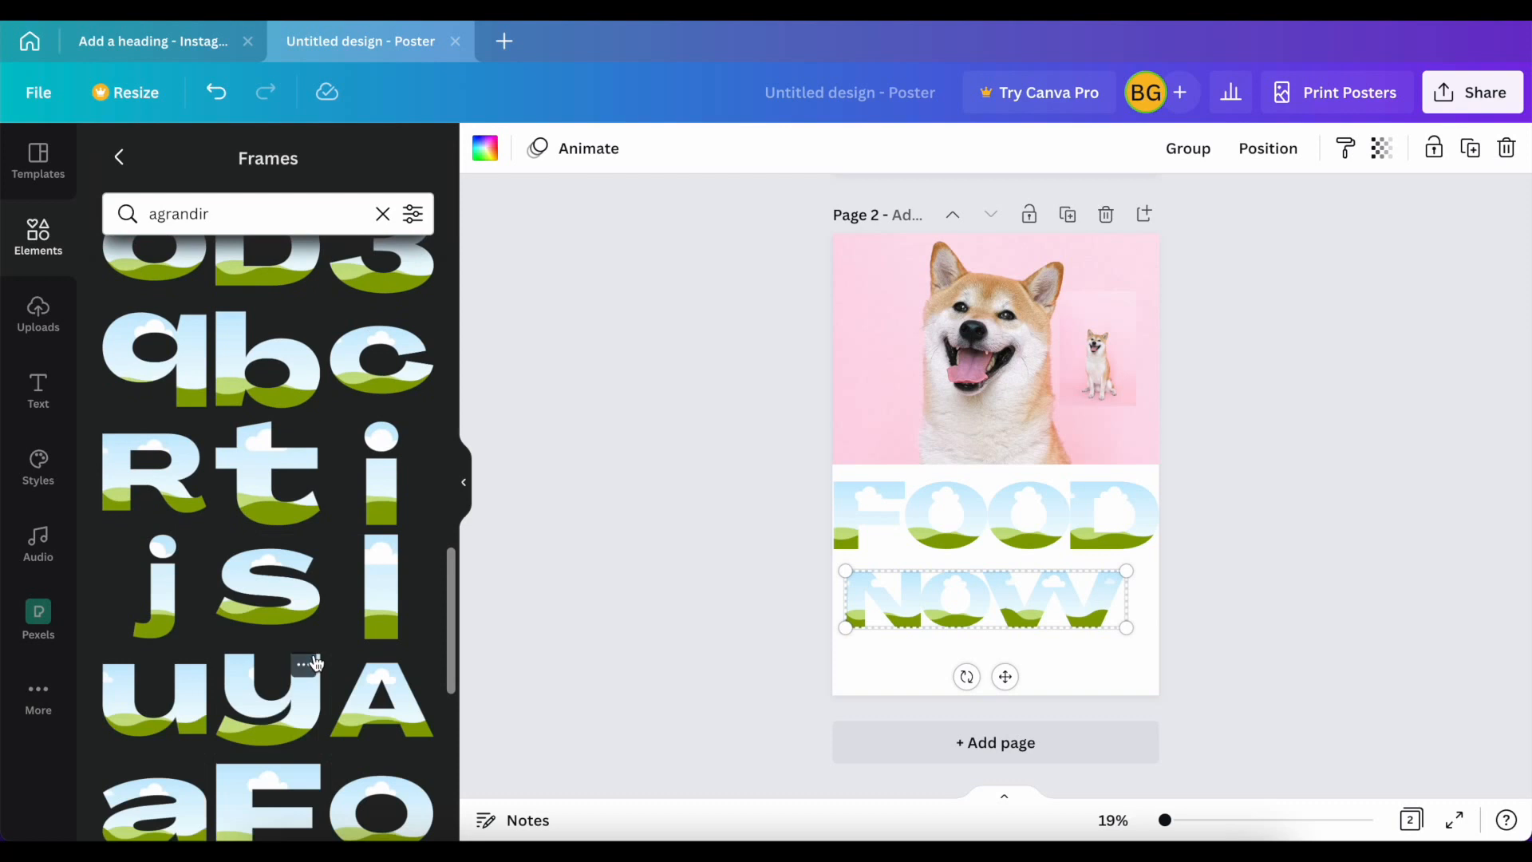
scroll(315, 654, down, 7)
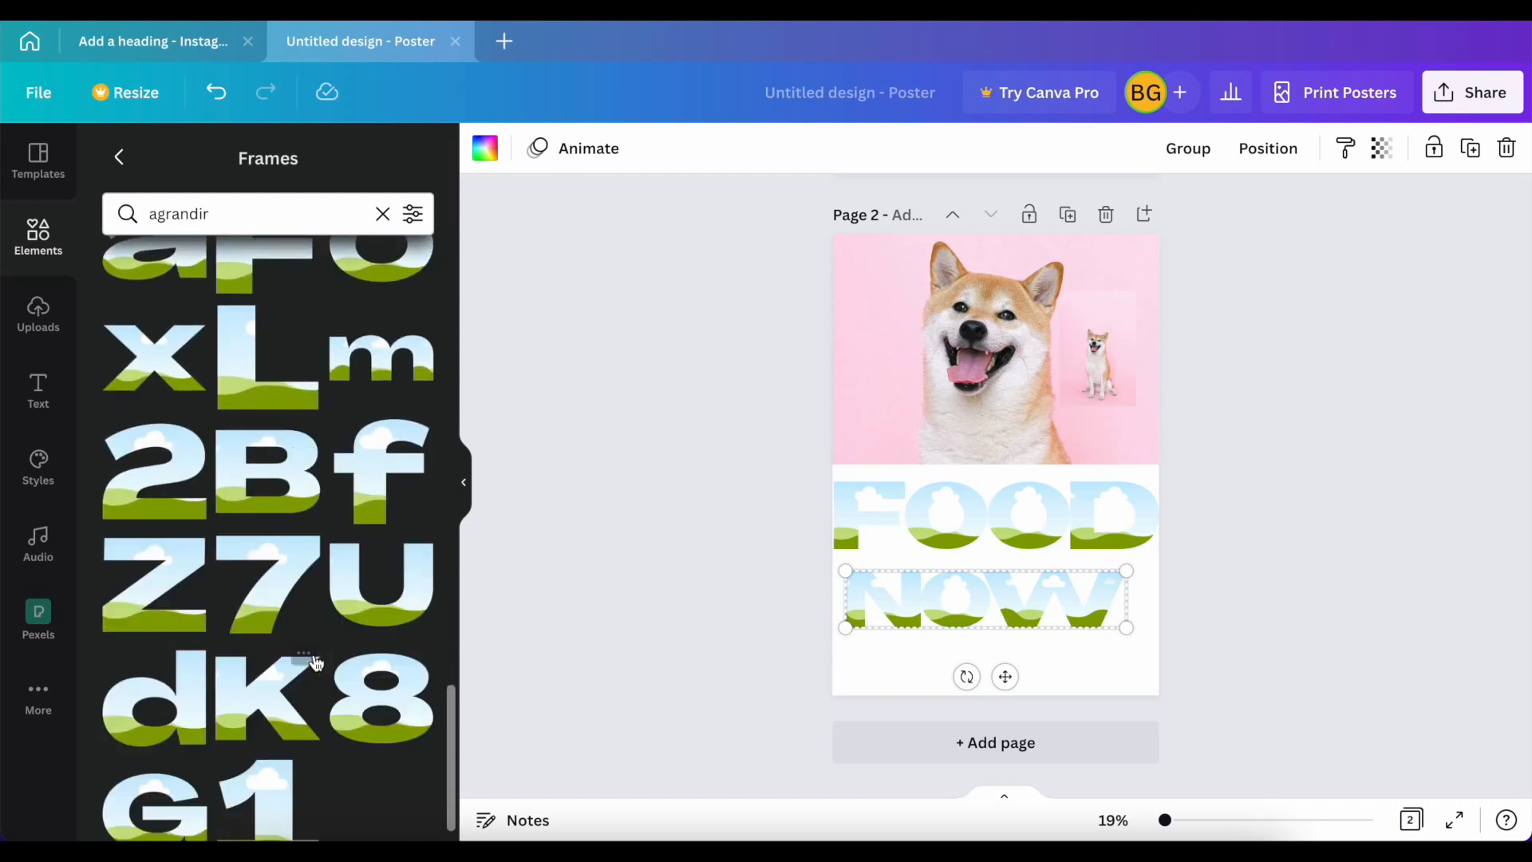
scroll(316, 661, down, 1)
scroll(316, 660, up, 5)
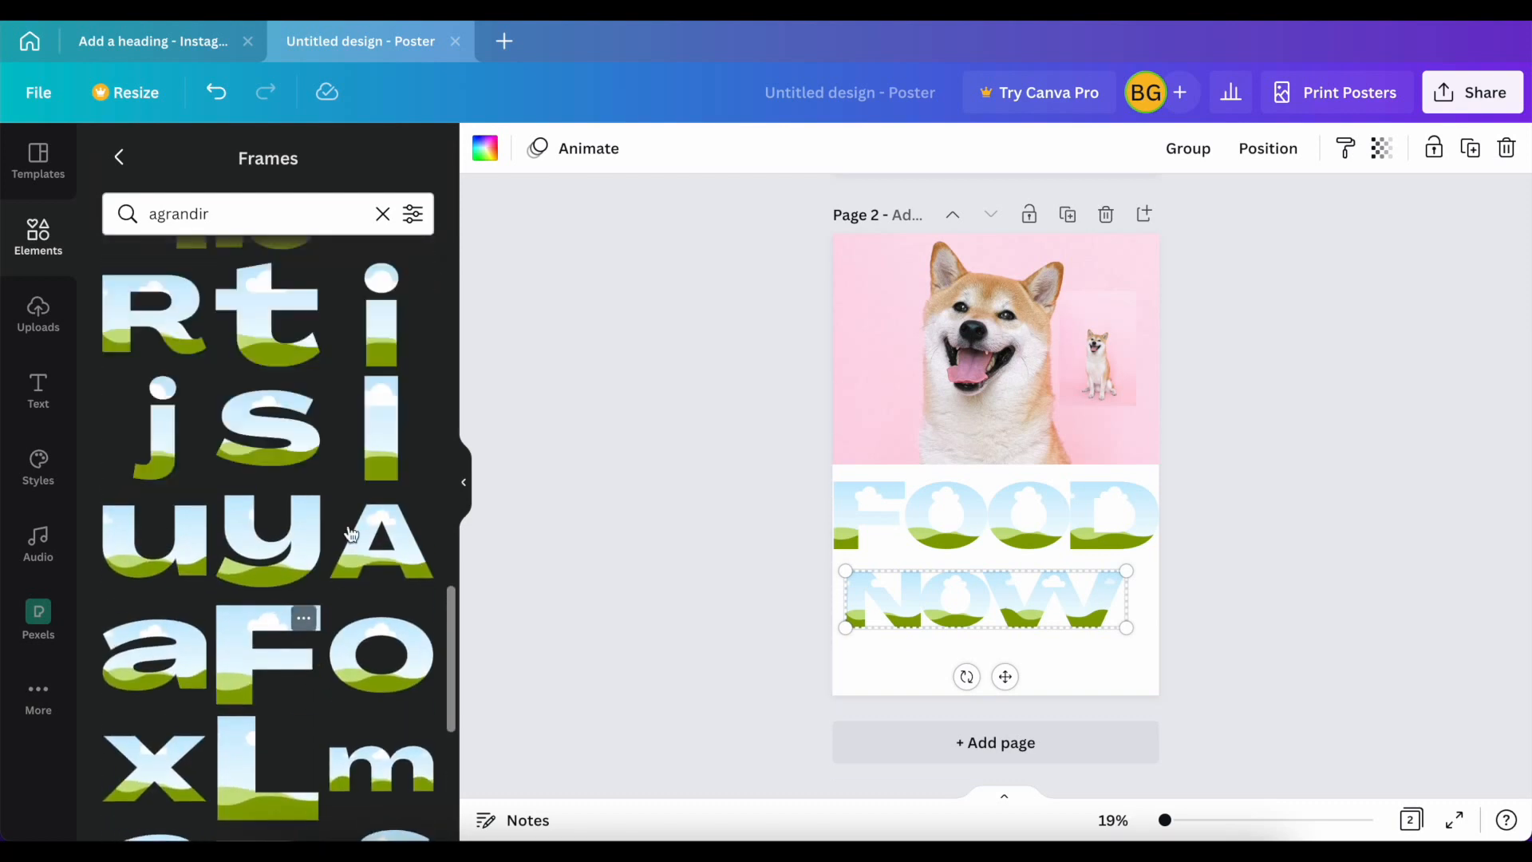
click(378, 332)
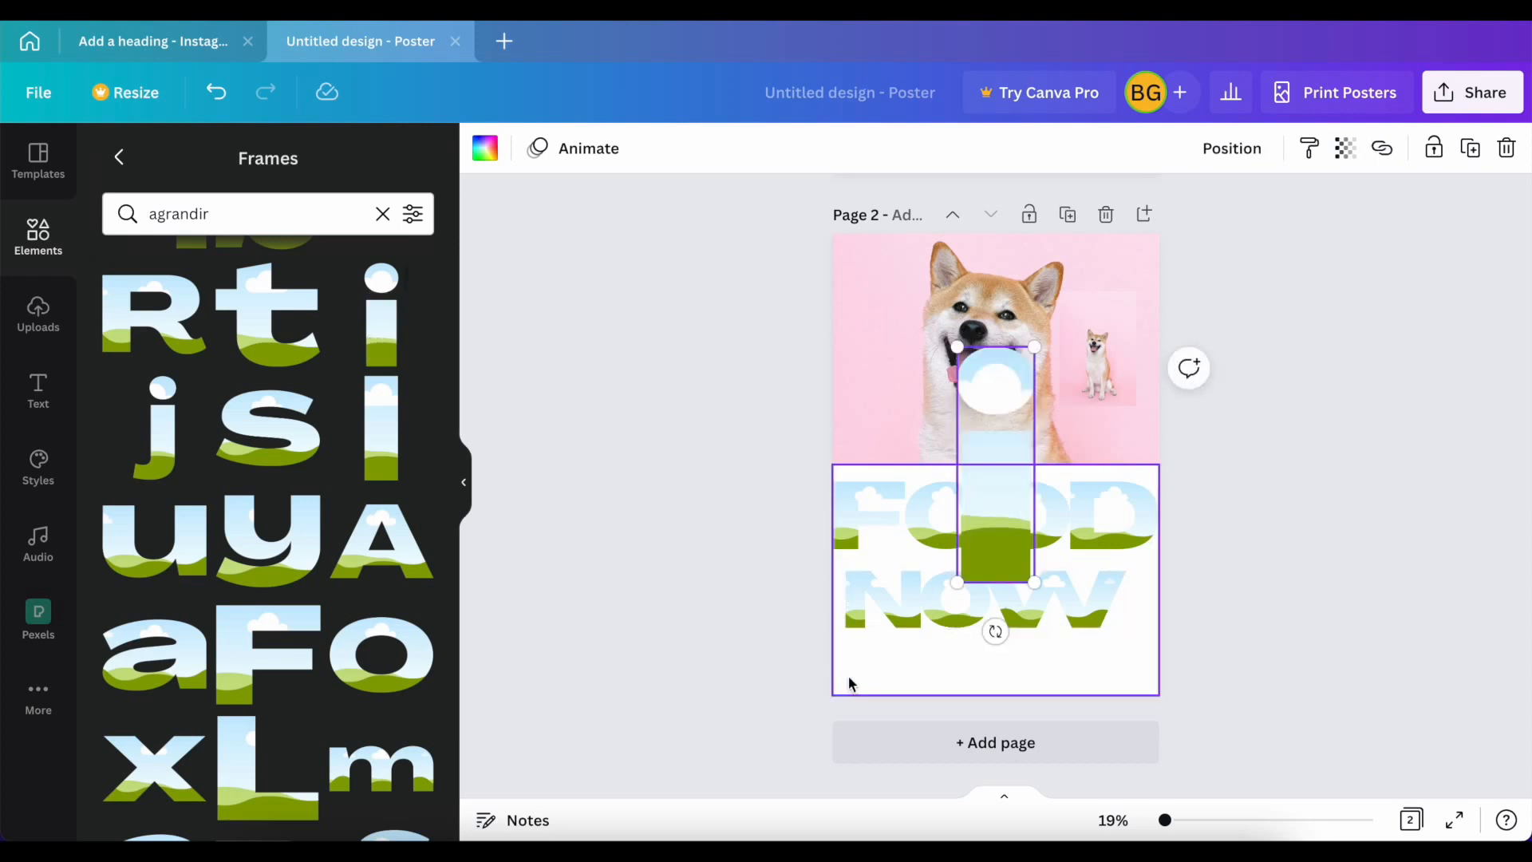
drag(1014, 612, 999, 398)
drag(1033, 348, 973, 485)
drag(974, 527, 1137, 594)
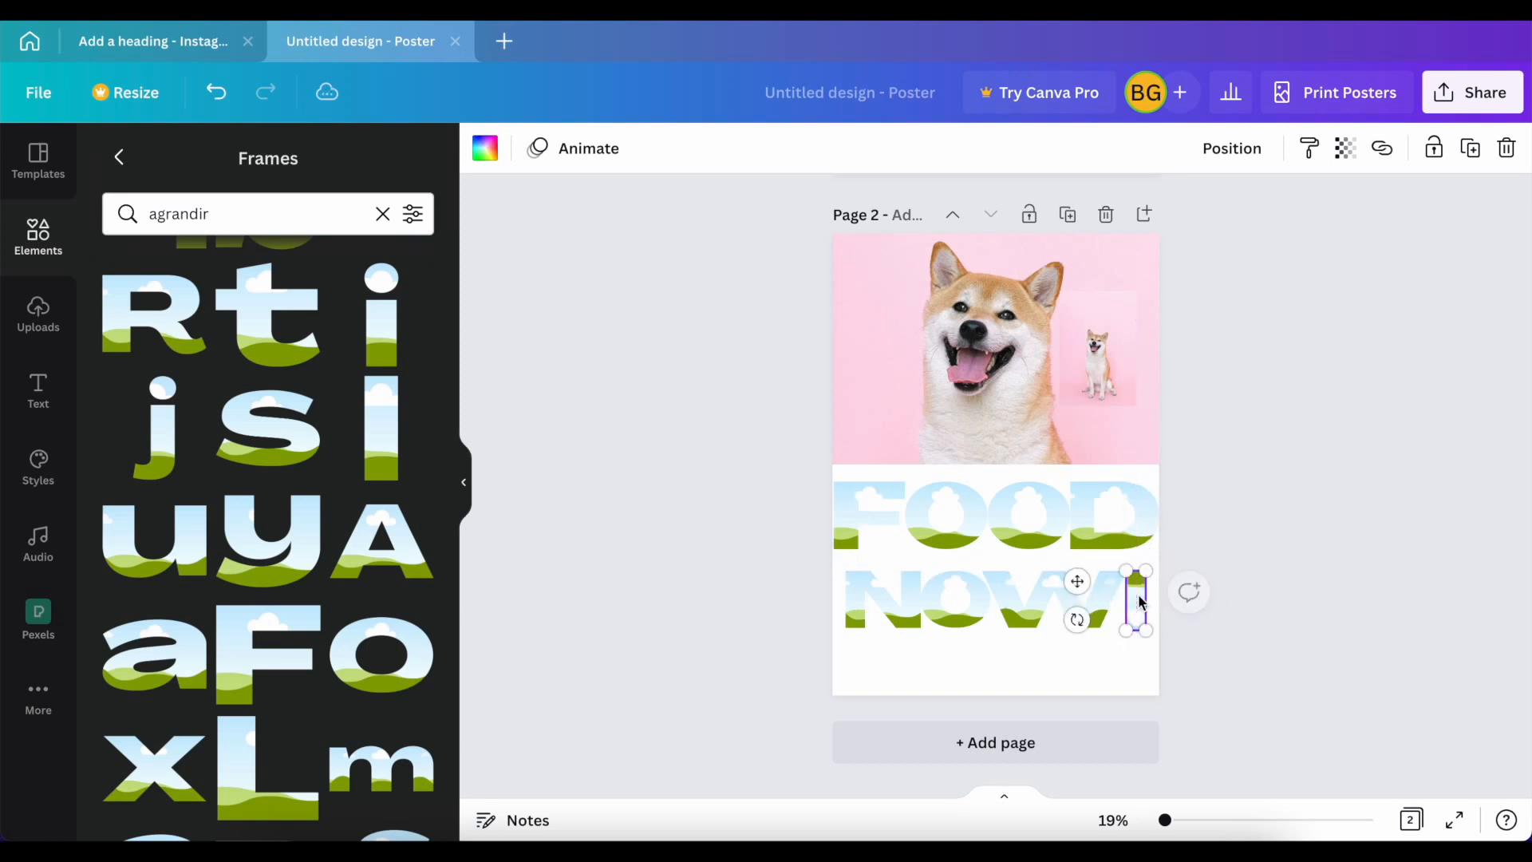
Step: Select the N, O, W and exclamation mark frames together, enlarge them to nearly the page width and centre the row below FOOD
right_click(1102, 612)
right_click(960, 606)
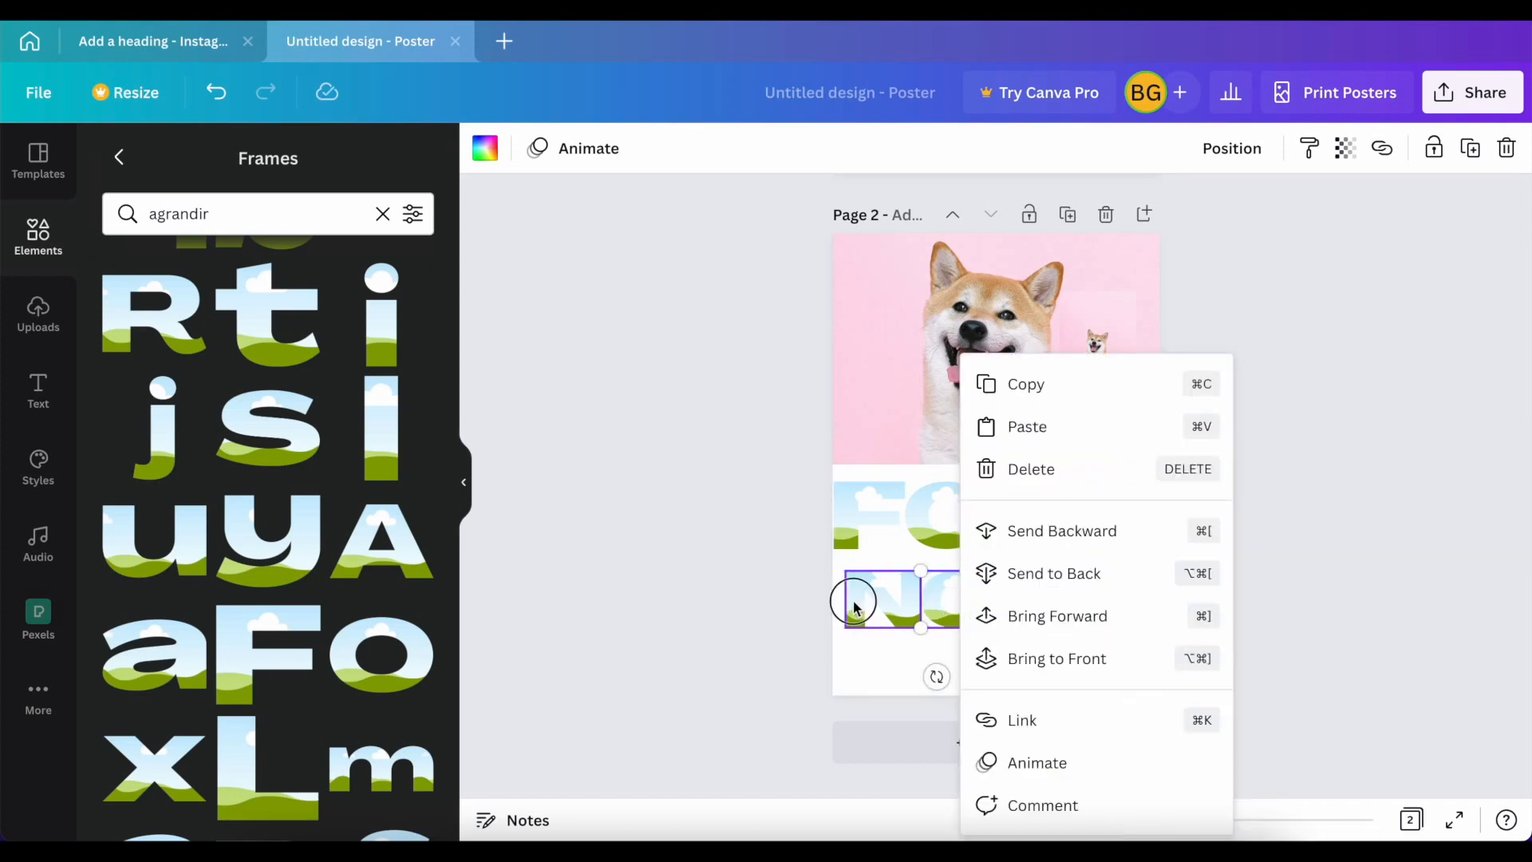
shift+click(853, 608)
shift+click(1027, 607)
shift+click(1136, 611)
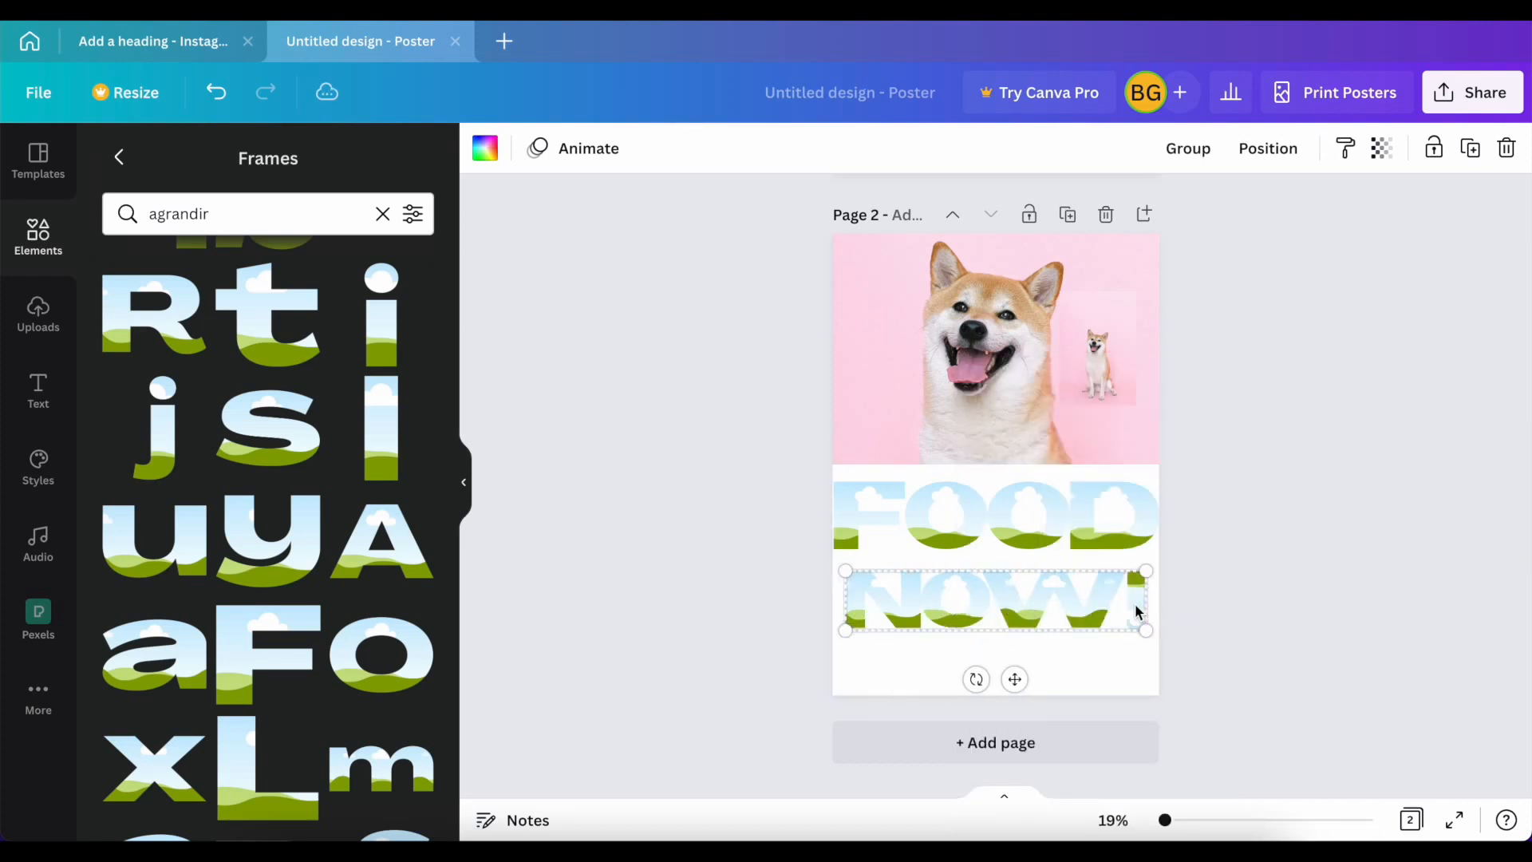
mouse_move(1146, 630)
mouse_down()
mouse_move(1160, 634)
mouse_move(1079, 615)
mouse_move(1159, 634)
mouse_up()
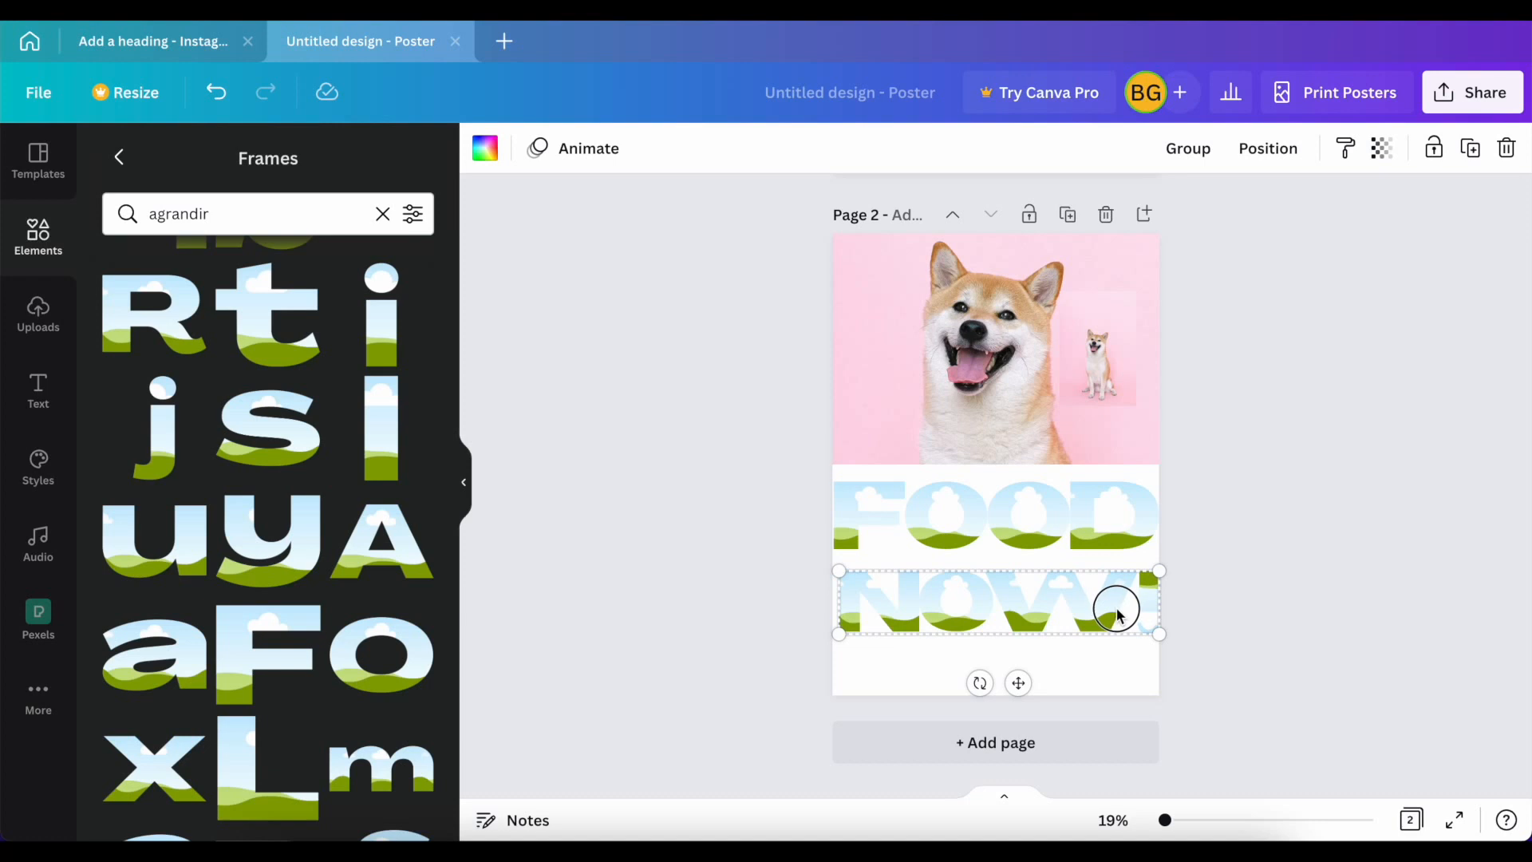
drag(1058, 611, 1054, 604)
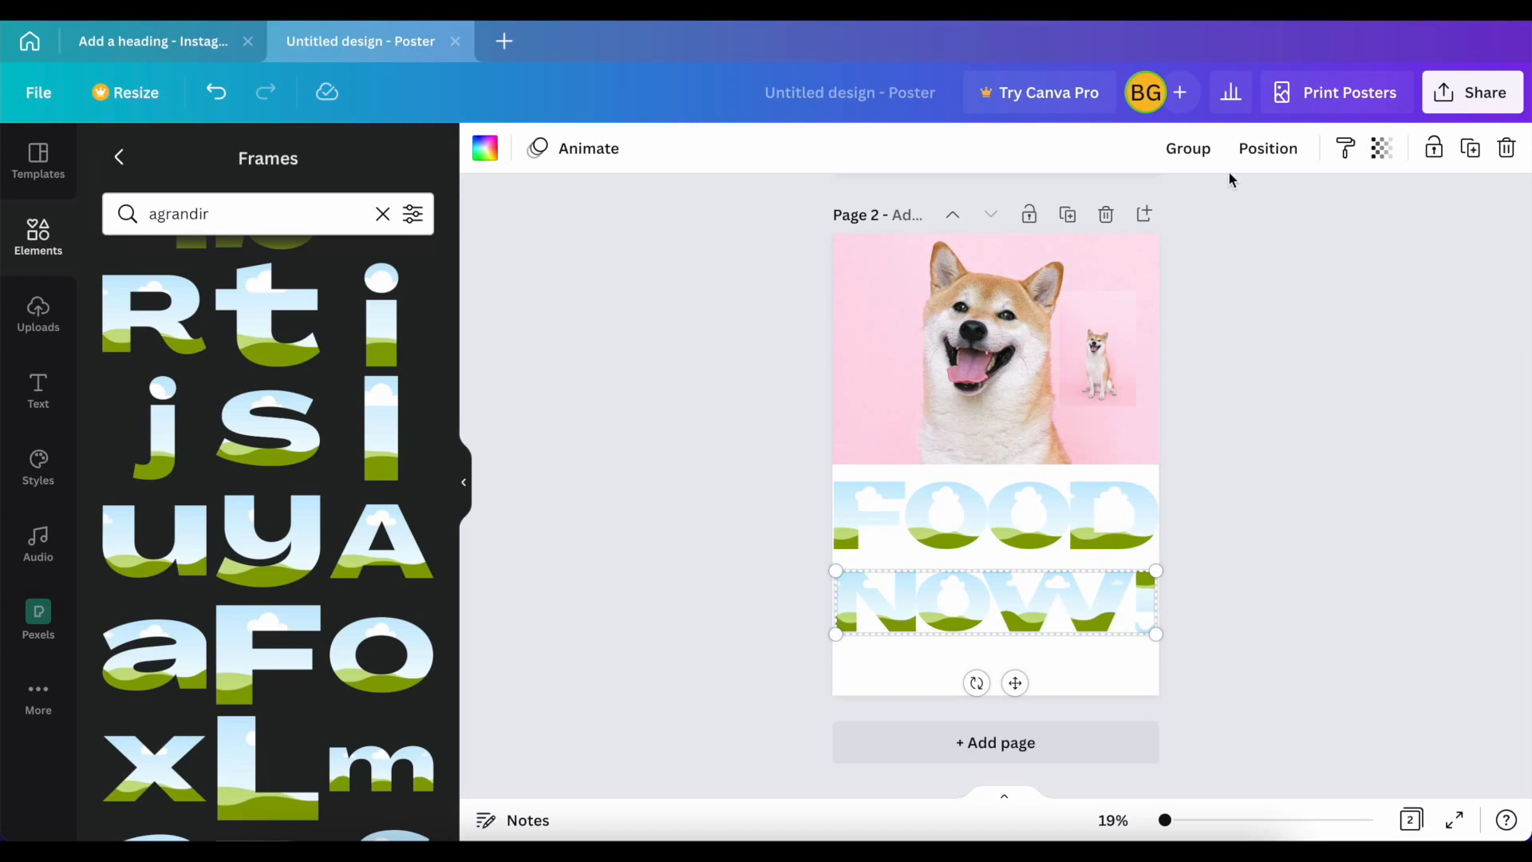
Step: Group the NOW! letter frames, and group the four FOOD letter frames as a separate group
click(1187, 150)
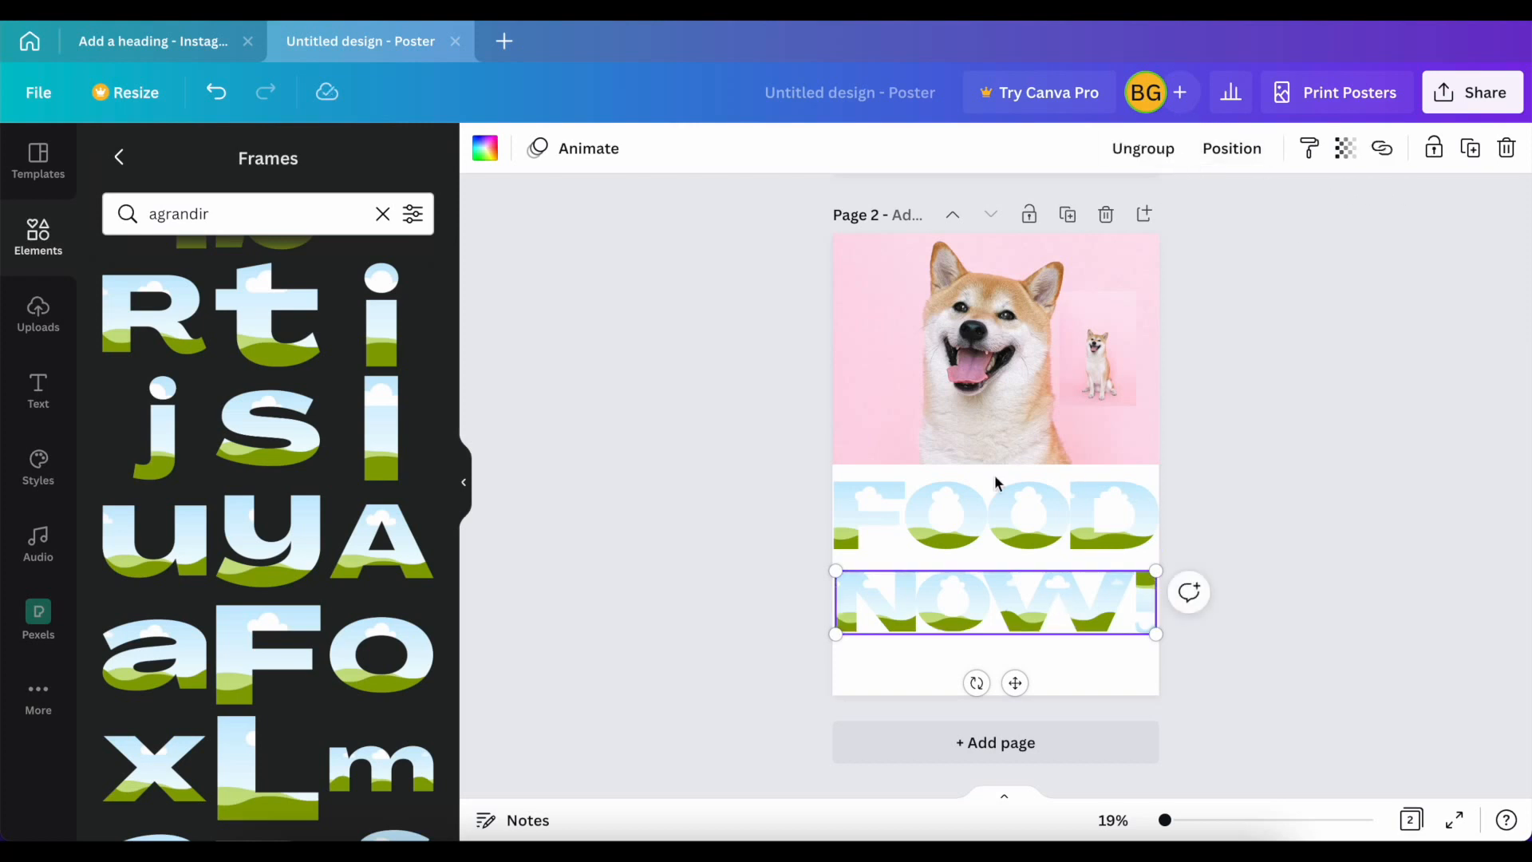
click(1081, 532)
shift+click(1021, 517)
shift+click(946, 514)
shift+click(844, 524)
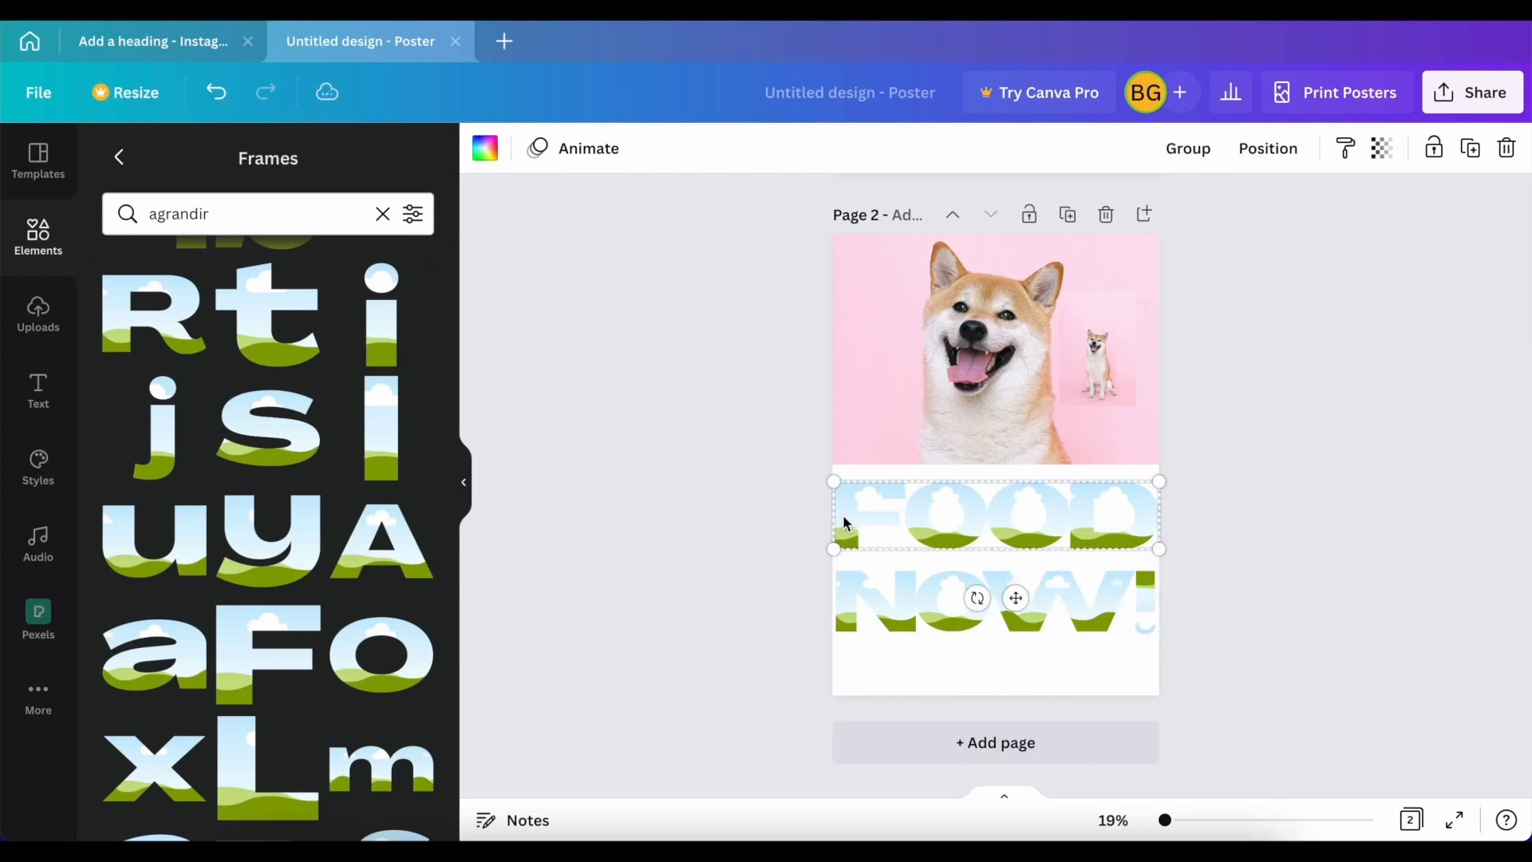
click(1195, 150)
click(725, 486)
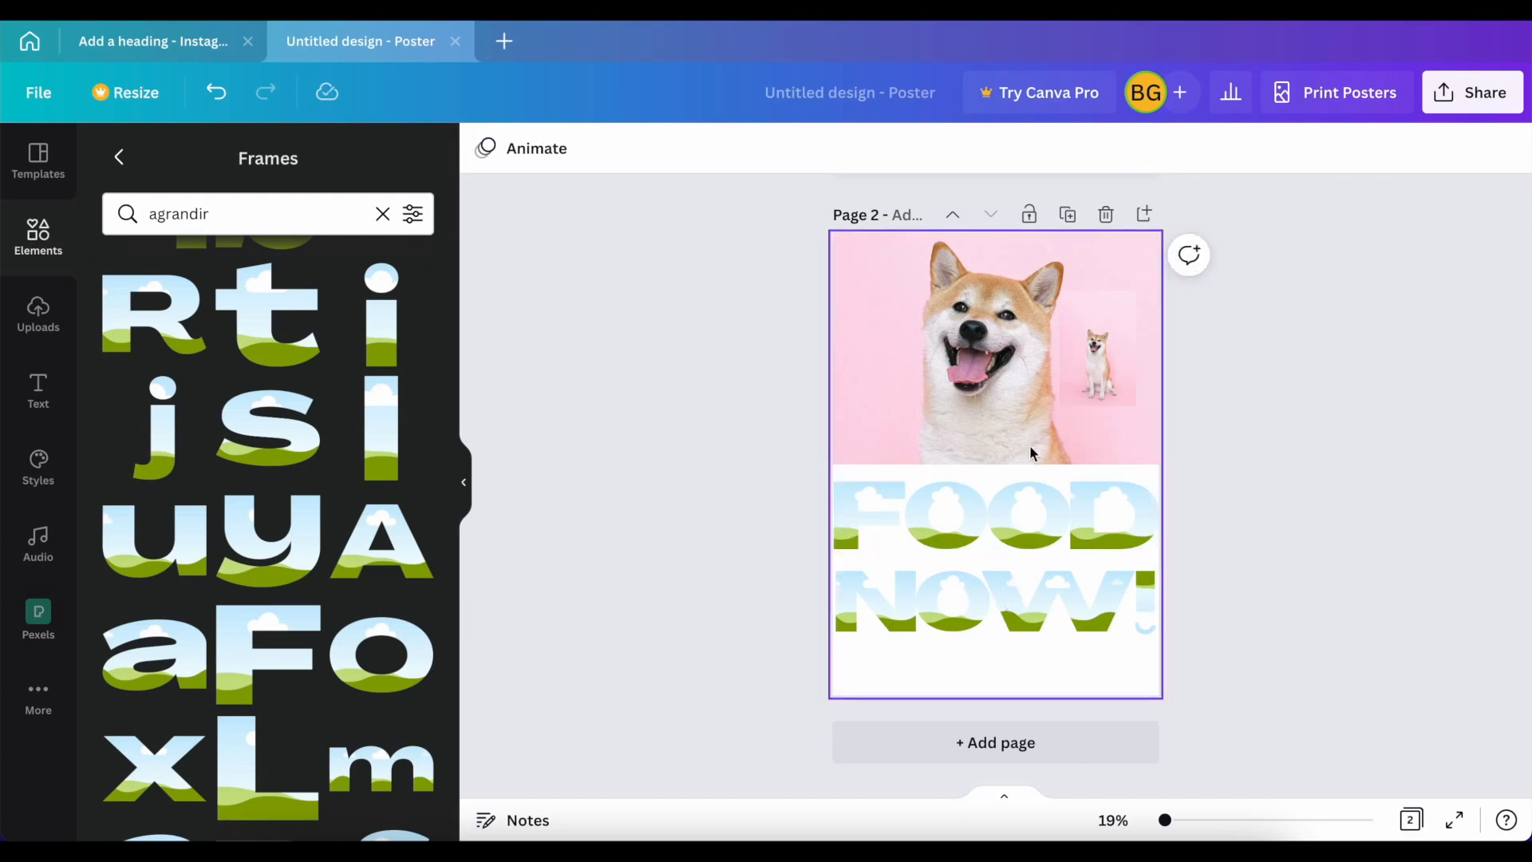
Step: Move the NOW! group slightly lower on the white area and bring the FOOD group down close above it
drag(1029, 616, 1032, 635)
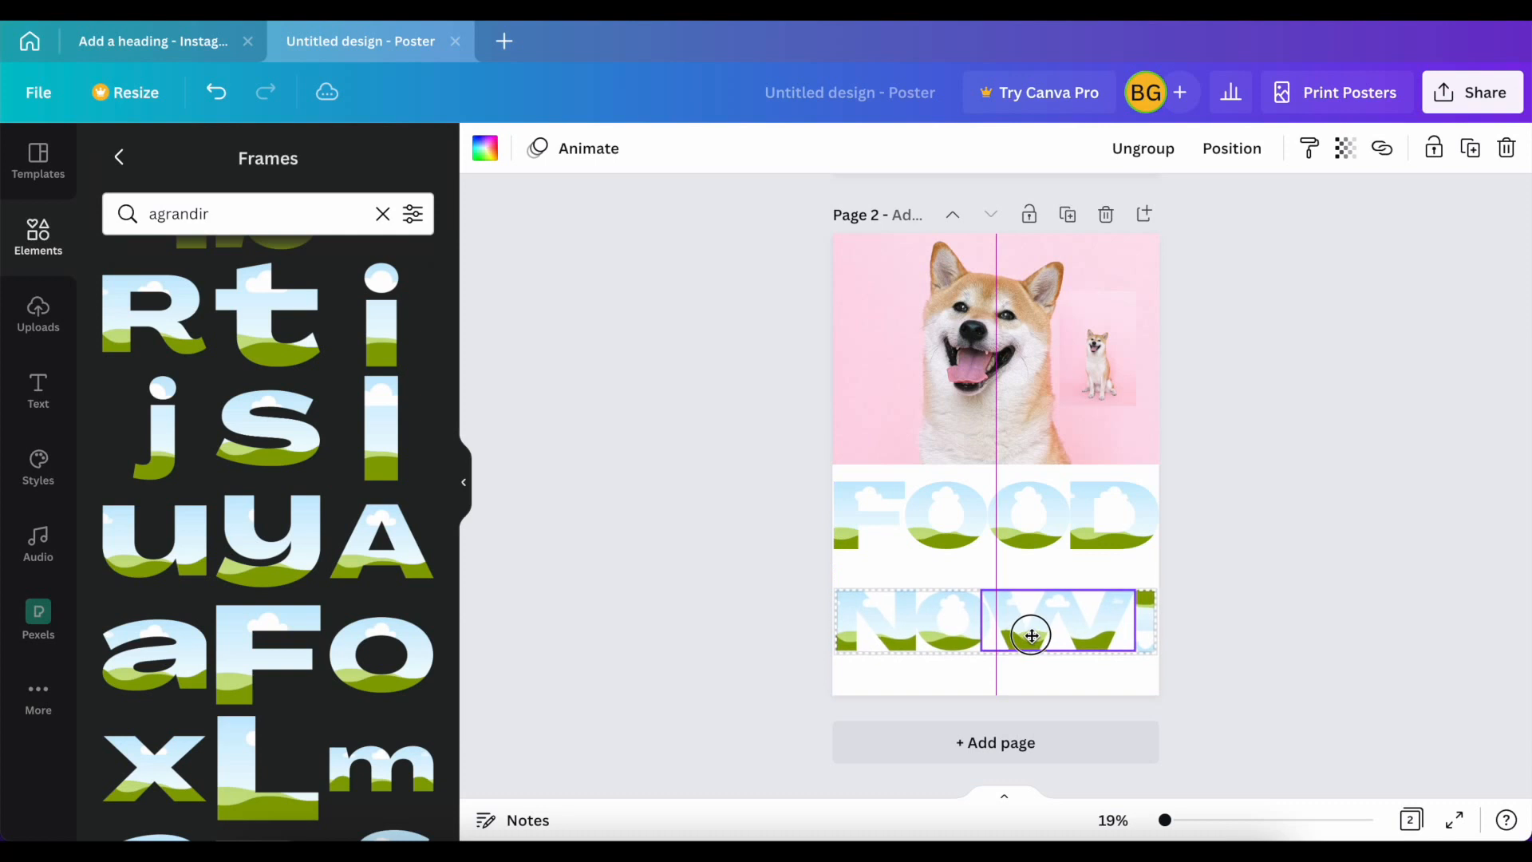
drag(1029, 513, 1030, 547)
Step: Align the FOOD group to the page's middle and center, and move it back down to sit just above NOW!
click(1233, 153)
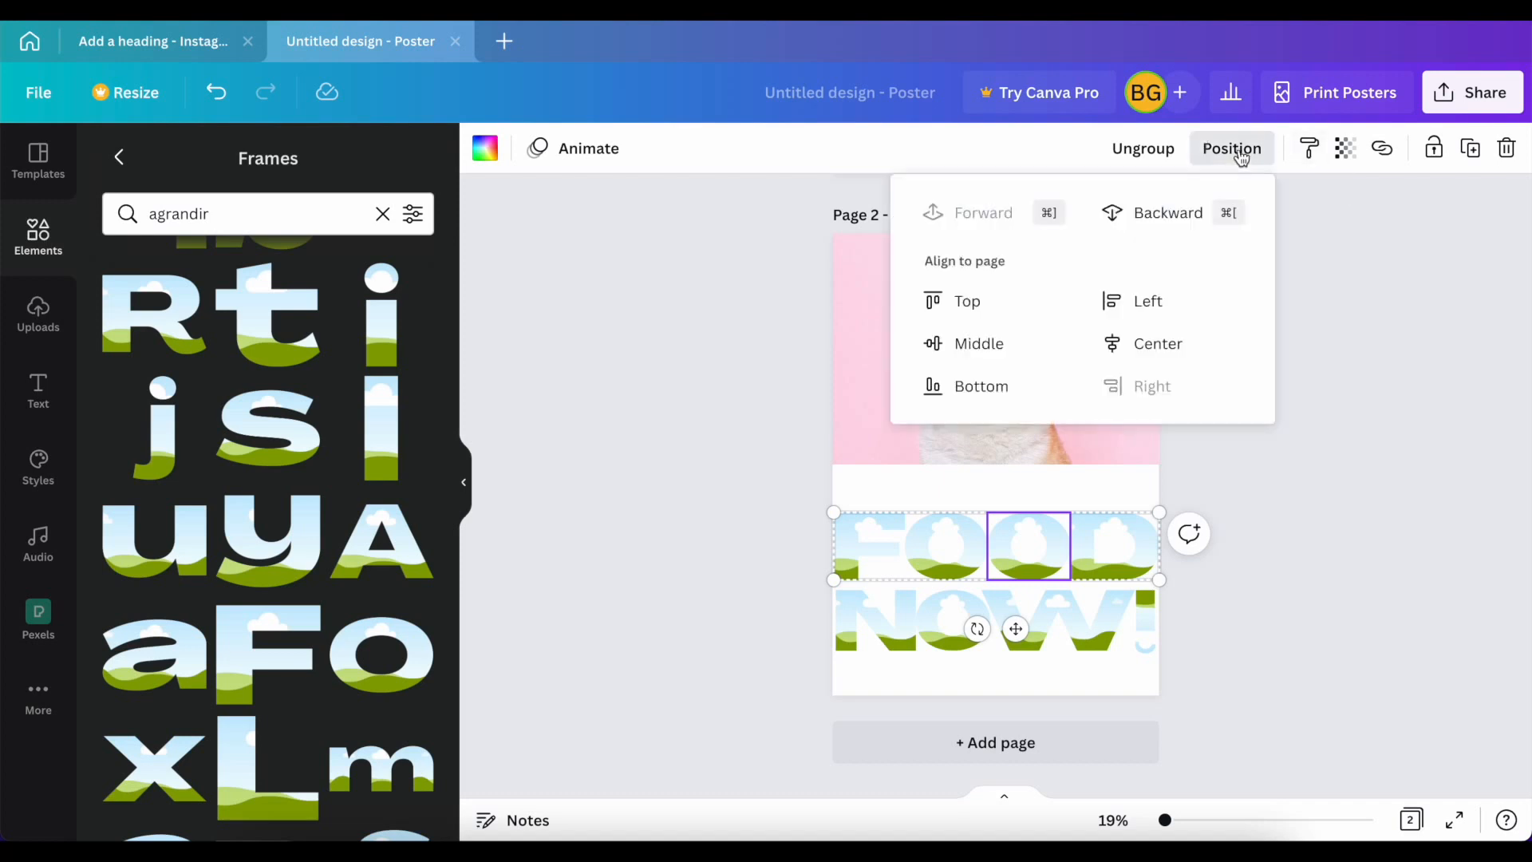
click(1000, 353)
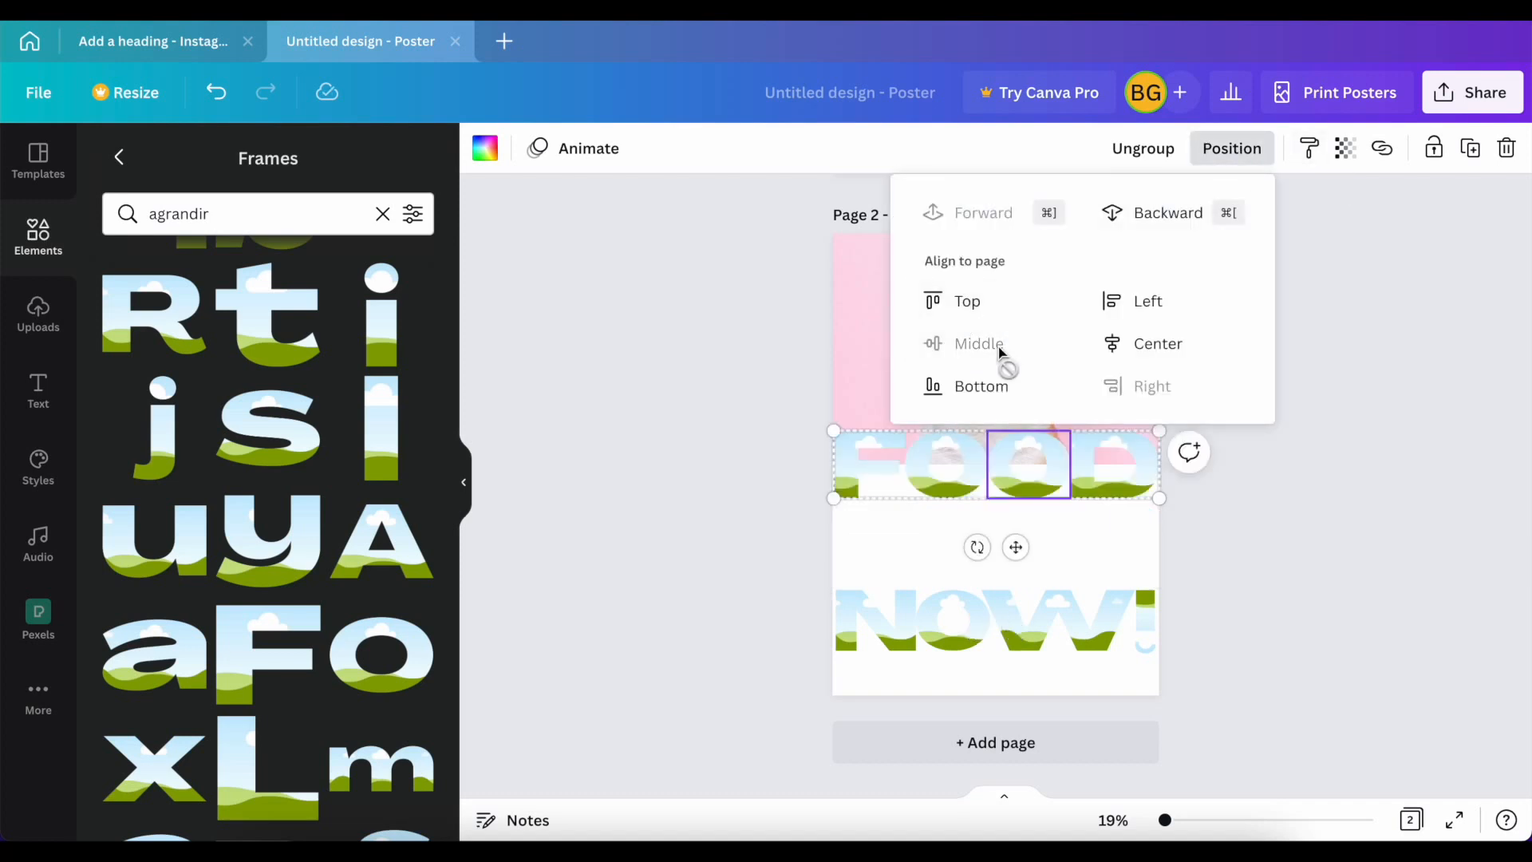
click(1112, 351)
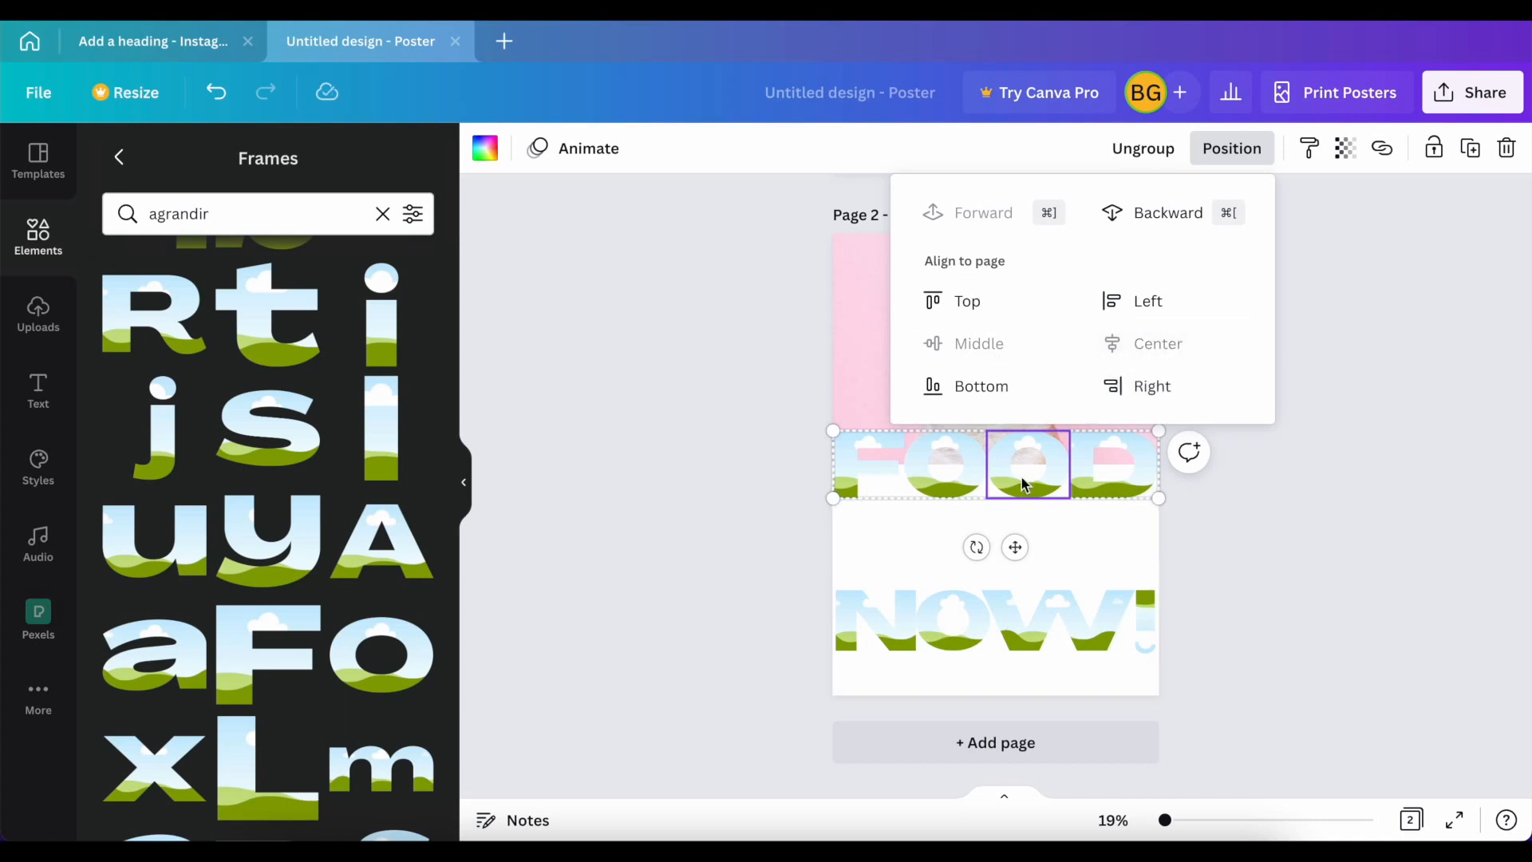
drag(1015, 548, 1011, 619)
click(679, 580)
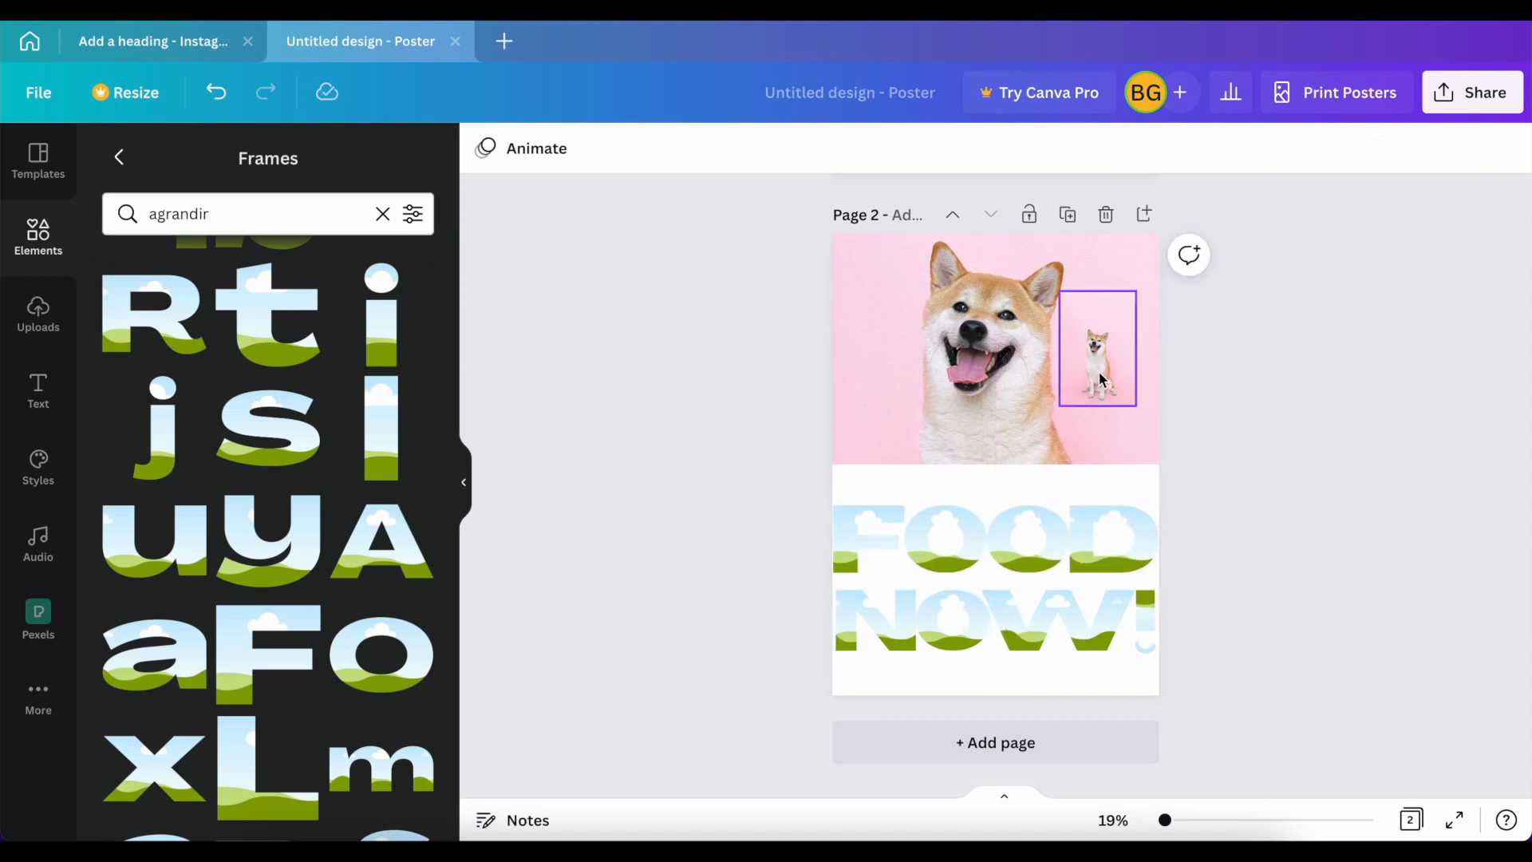
Step: Fill the F letter frame of FOOD with the small dog photo
click(38, 235)
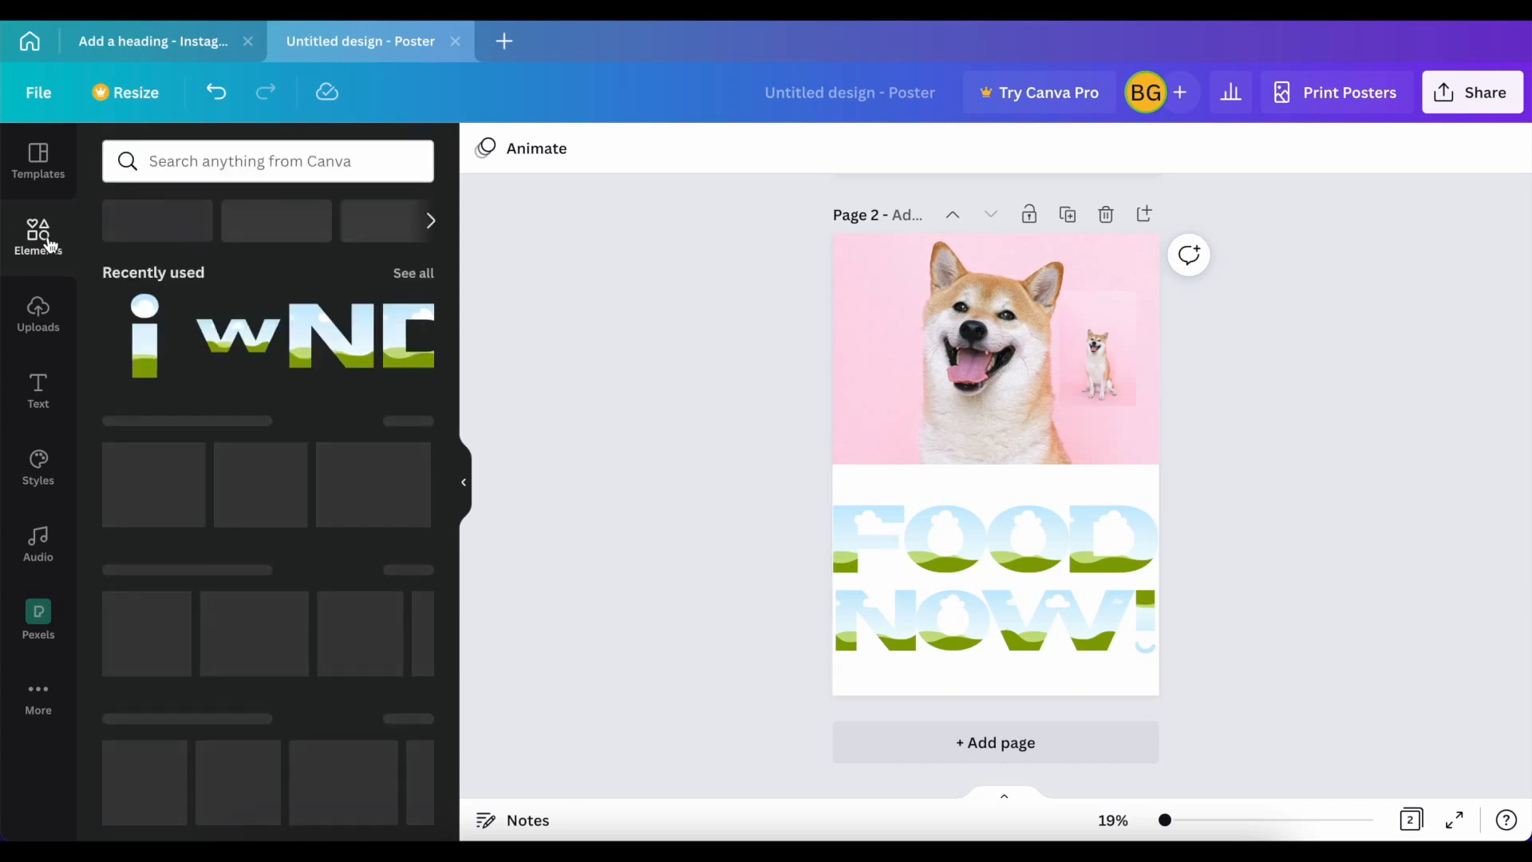
click(422, 273)
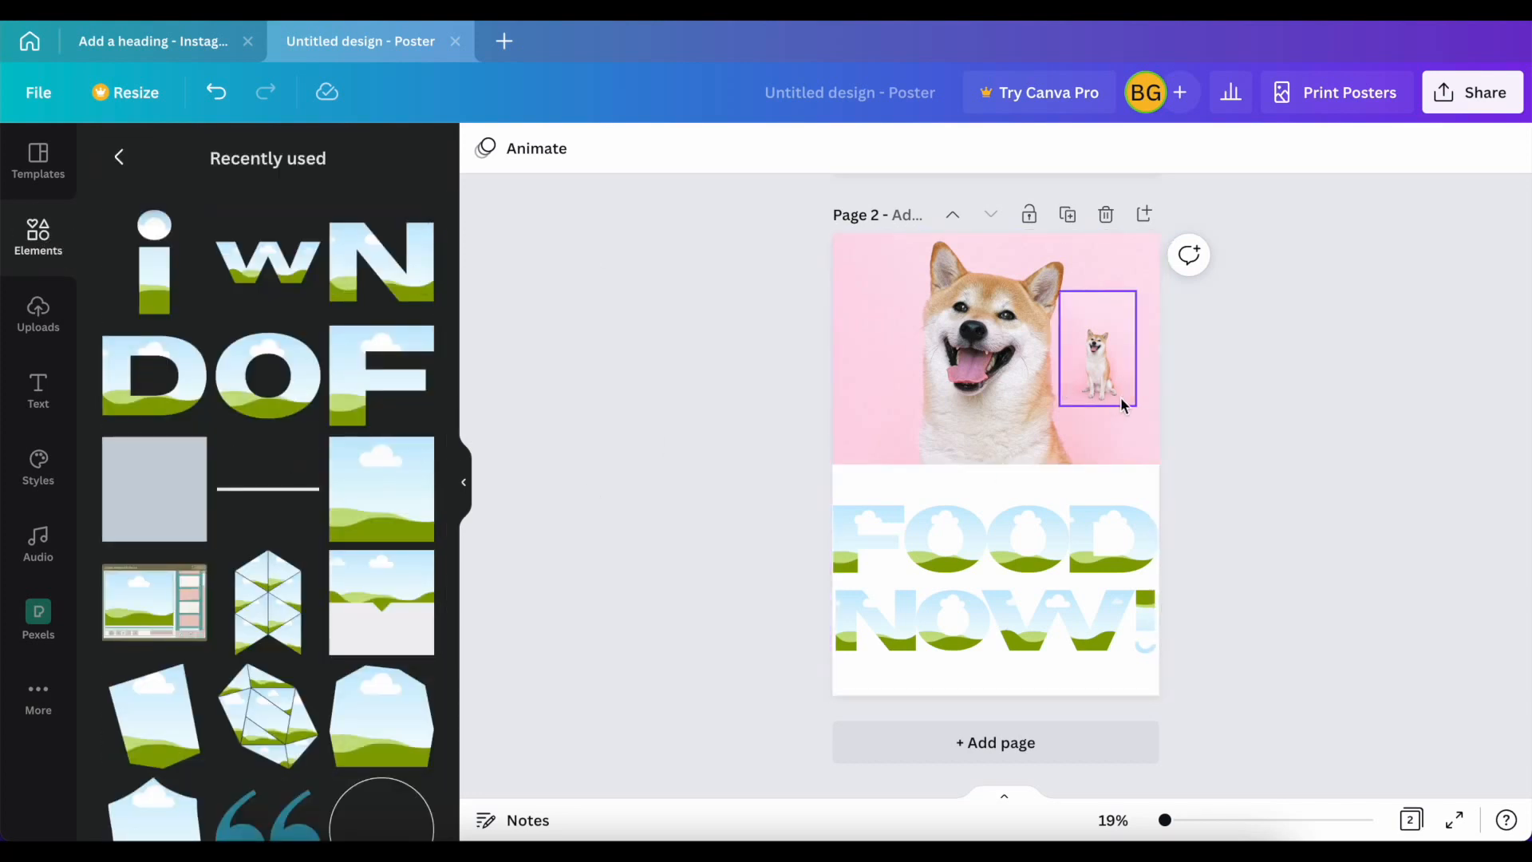
click(1096, 363)
drag(1096, 363, 852, 523)
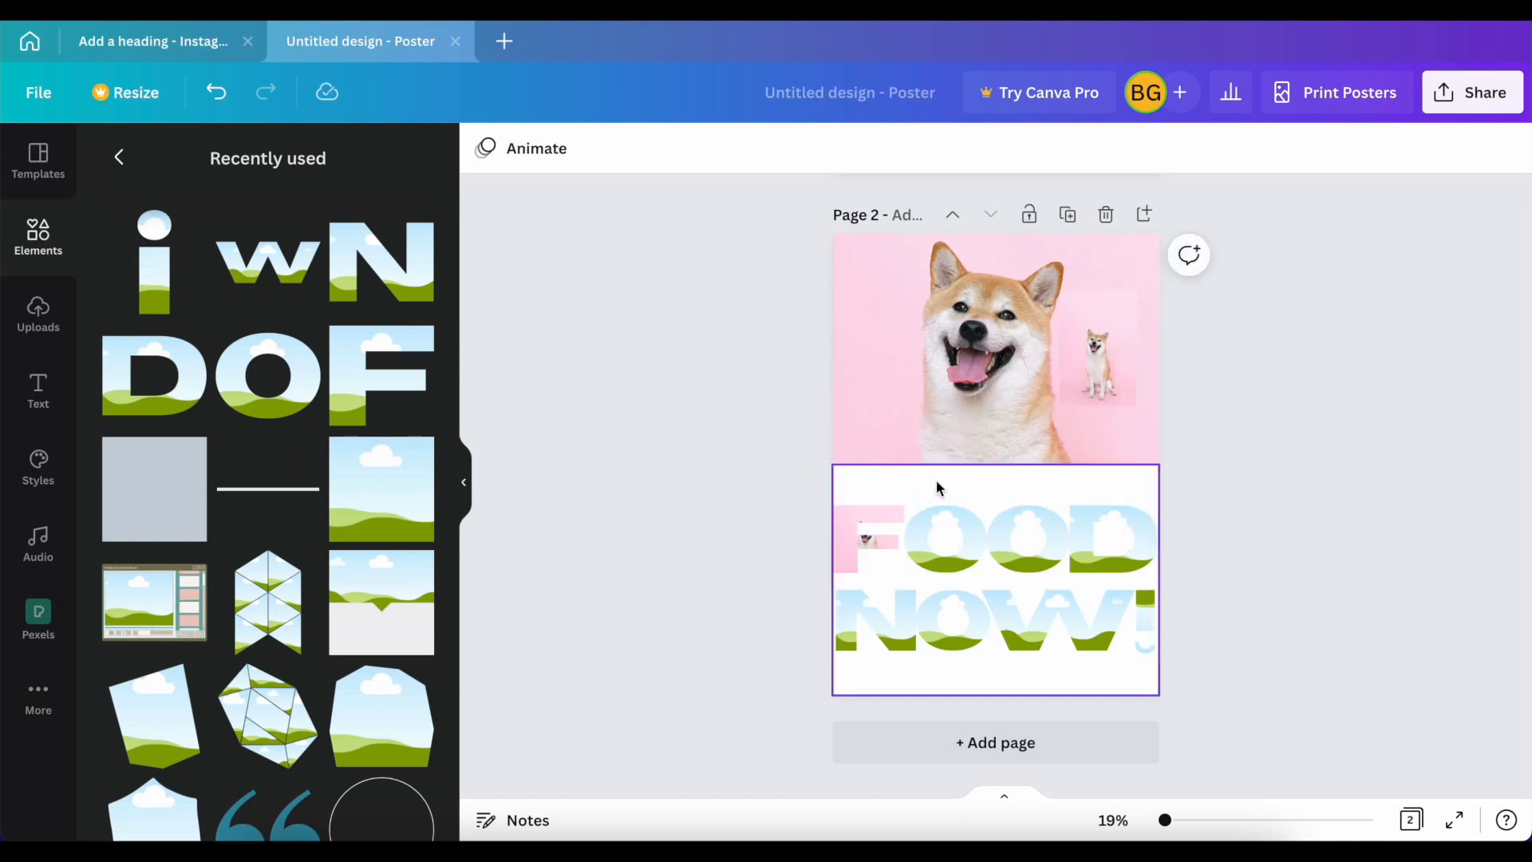
Step: Crop the photo inside the F frame, enlarging and shifting it until the dog lines up with the large dog photo behind
click(843, 533)
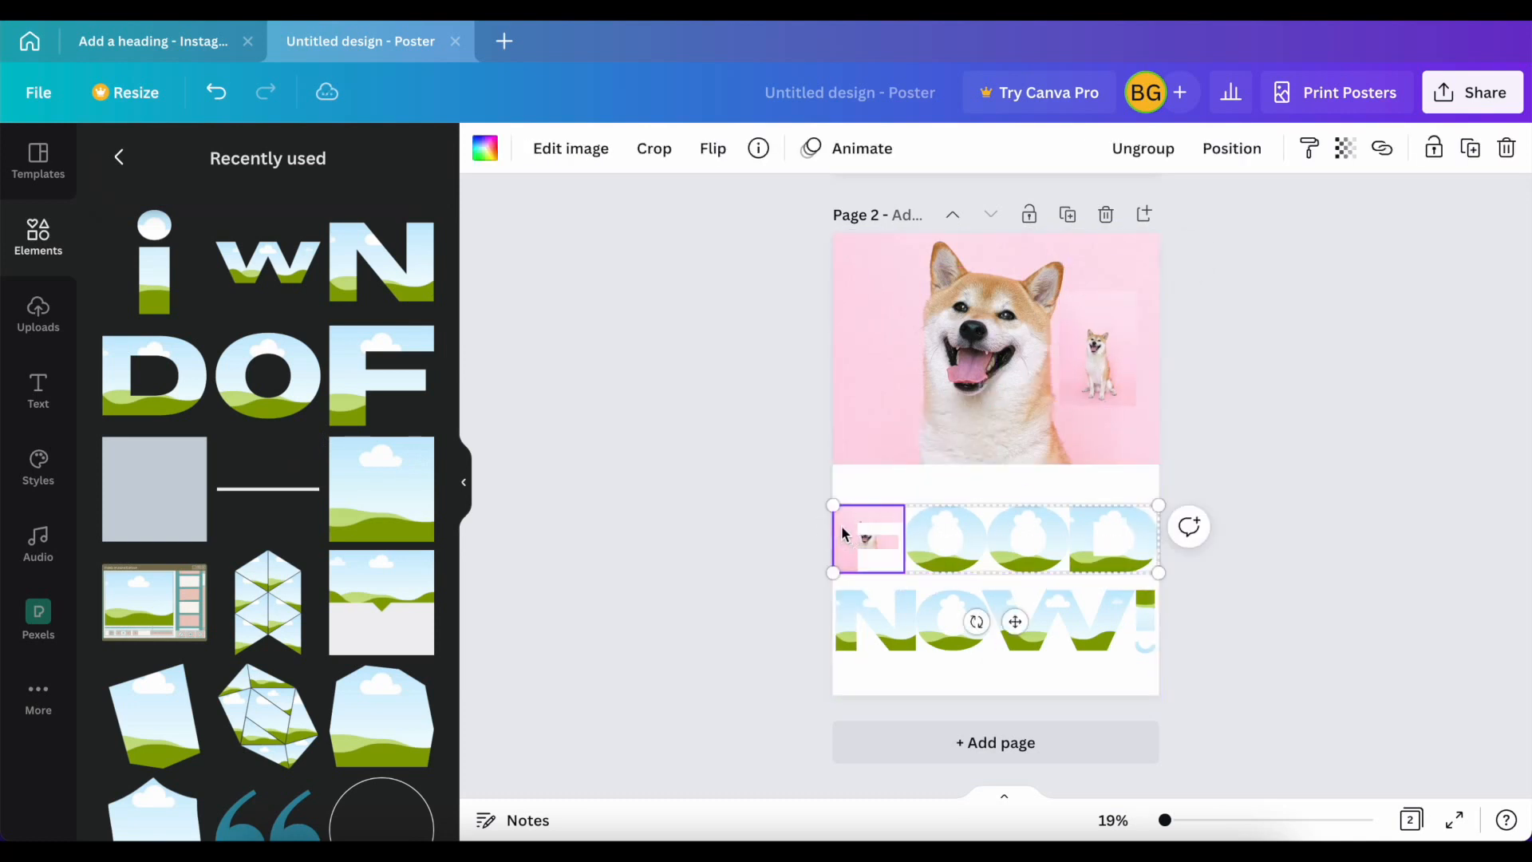
click(655, 152)
drag(903, 490, 1526, 45)
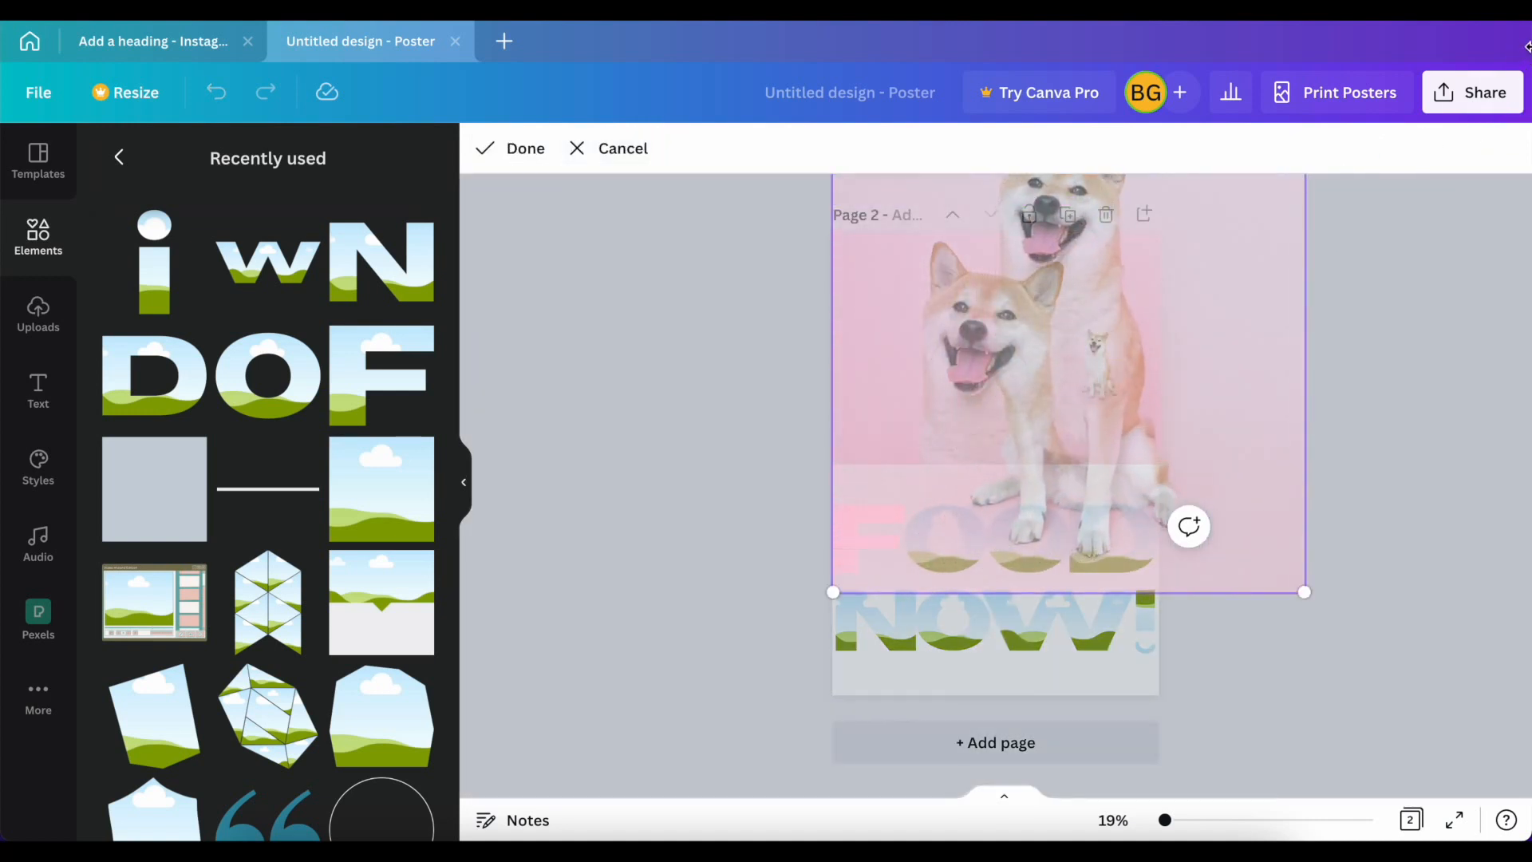
drag(1053, 295, 974, 425)
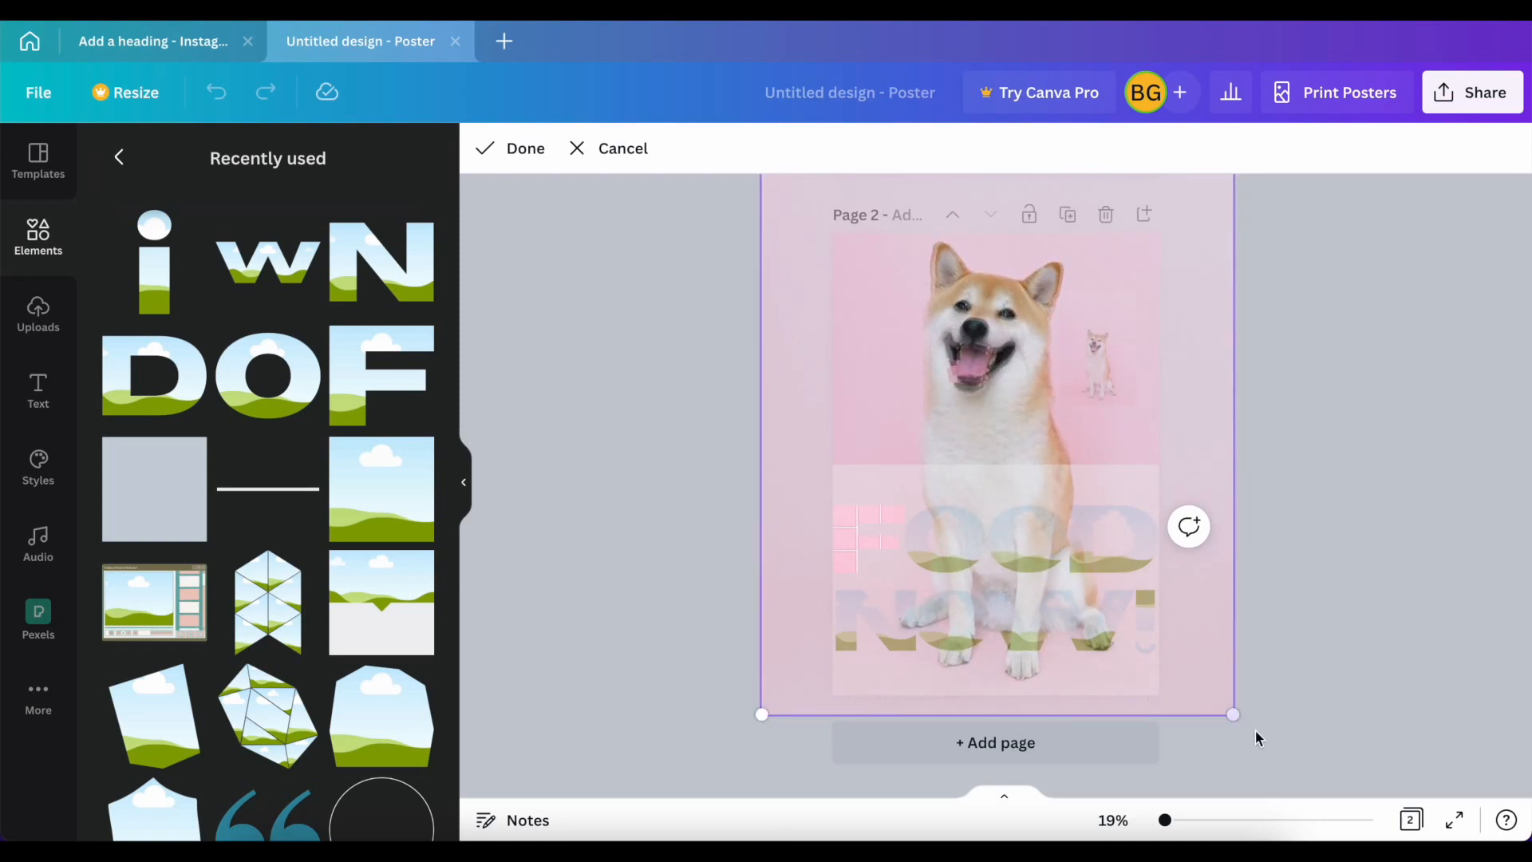
drag(1237, 720, 1226, 714)
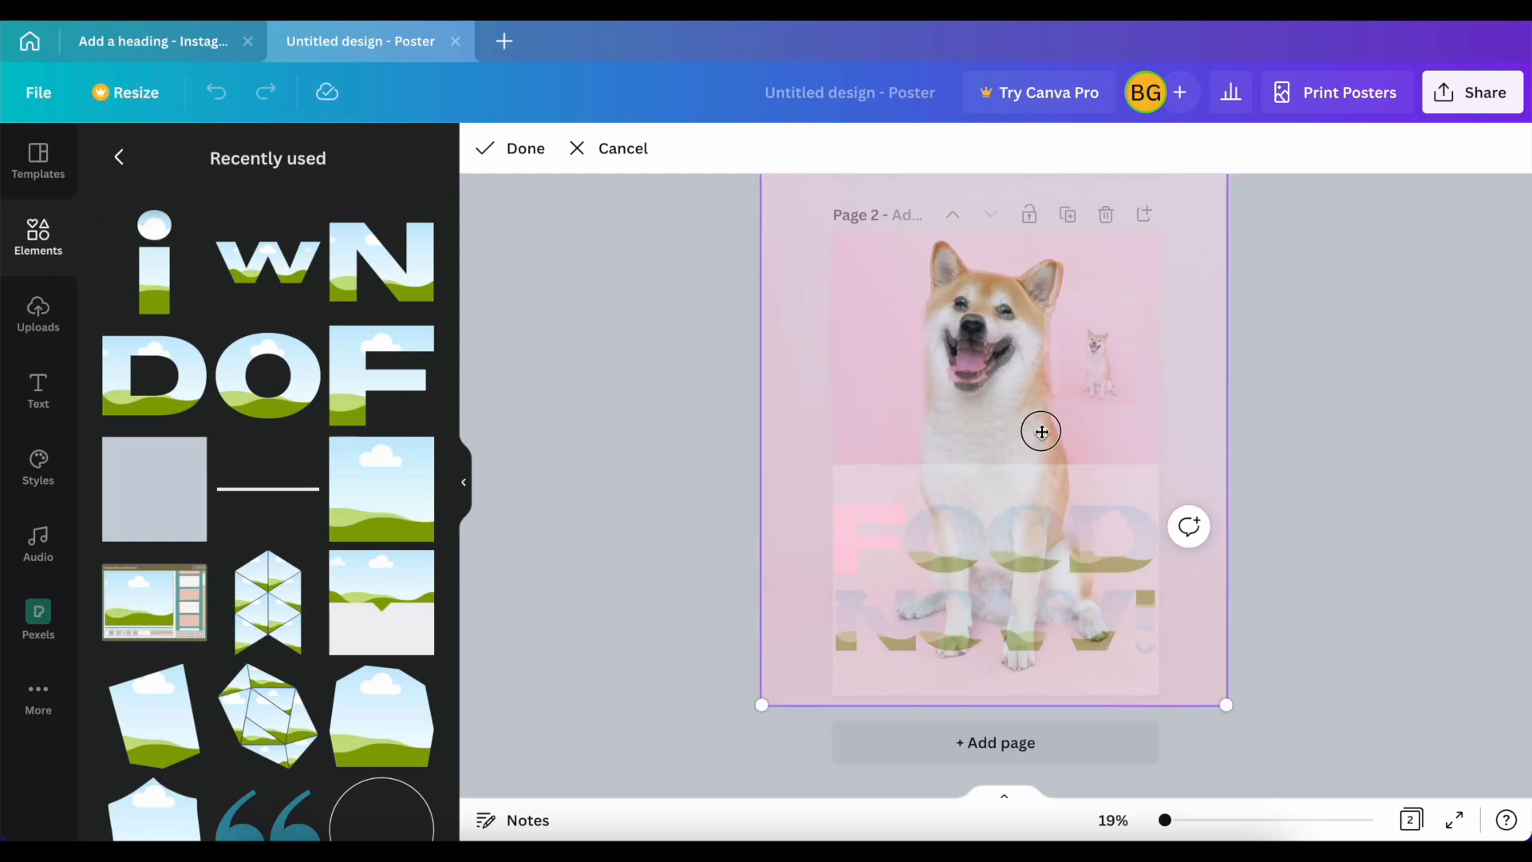
drag(1043, 432, 1037, 429)
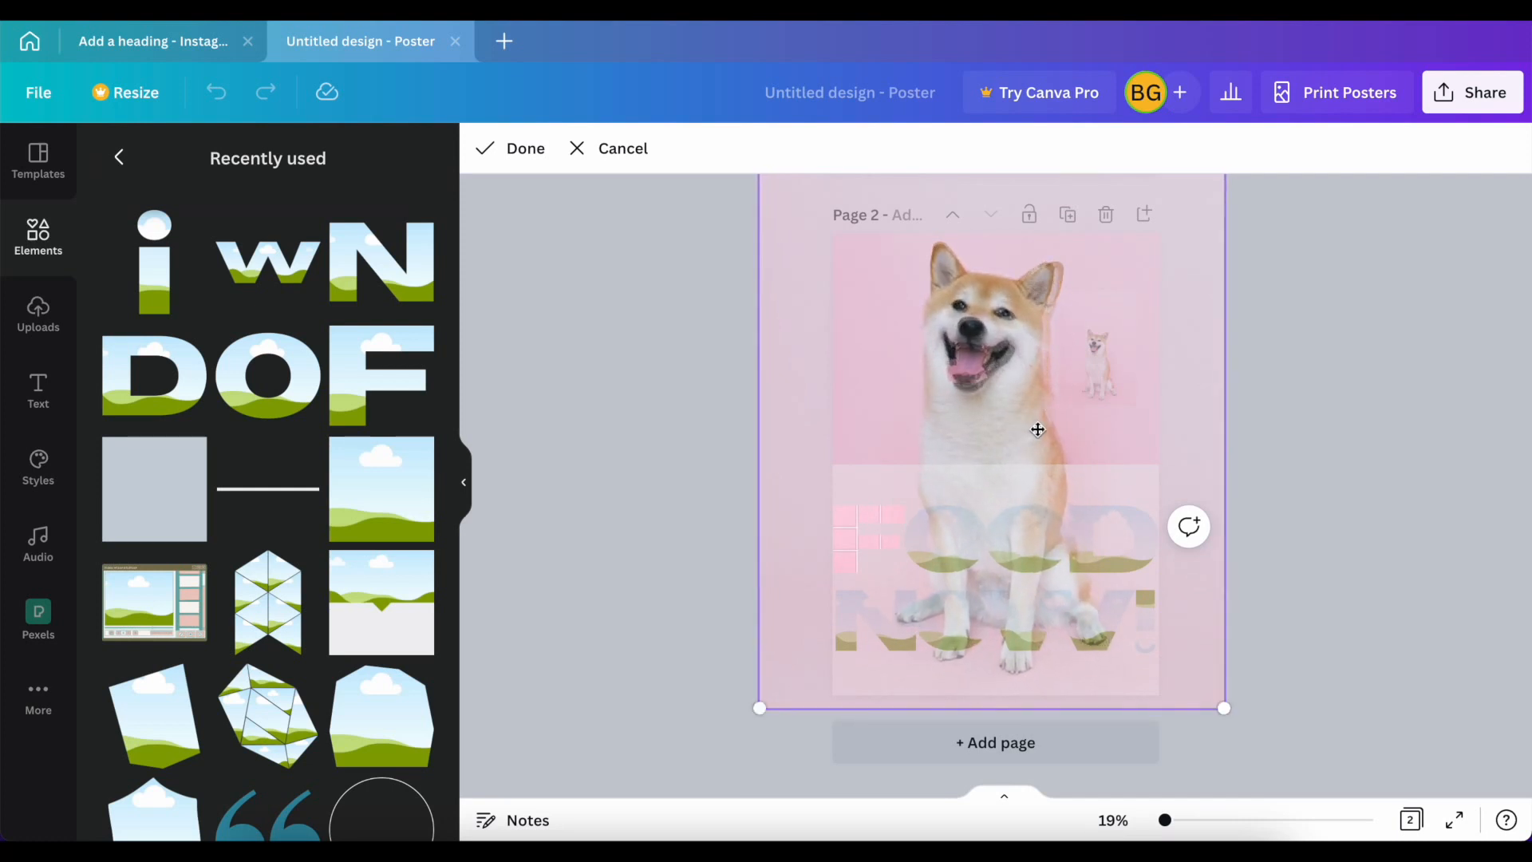
drag(1229, 720, 1246, 732)
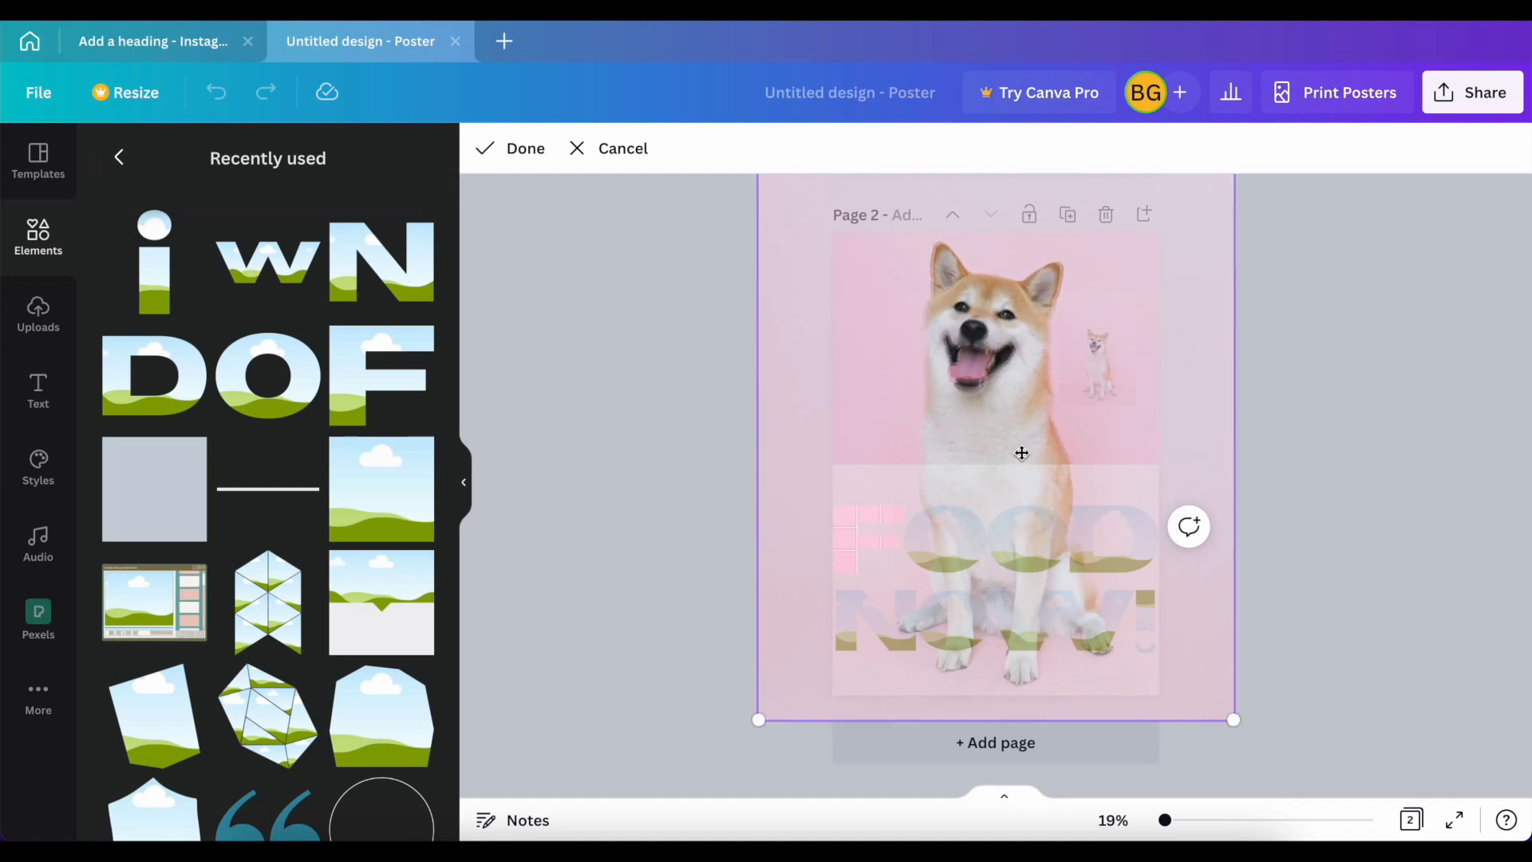
drag(1233, 723, 1246, 729)
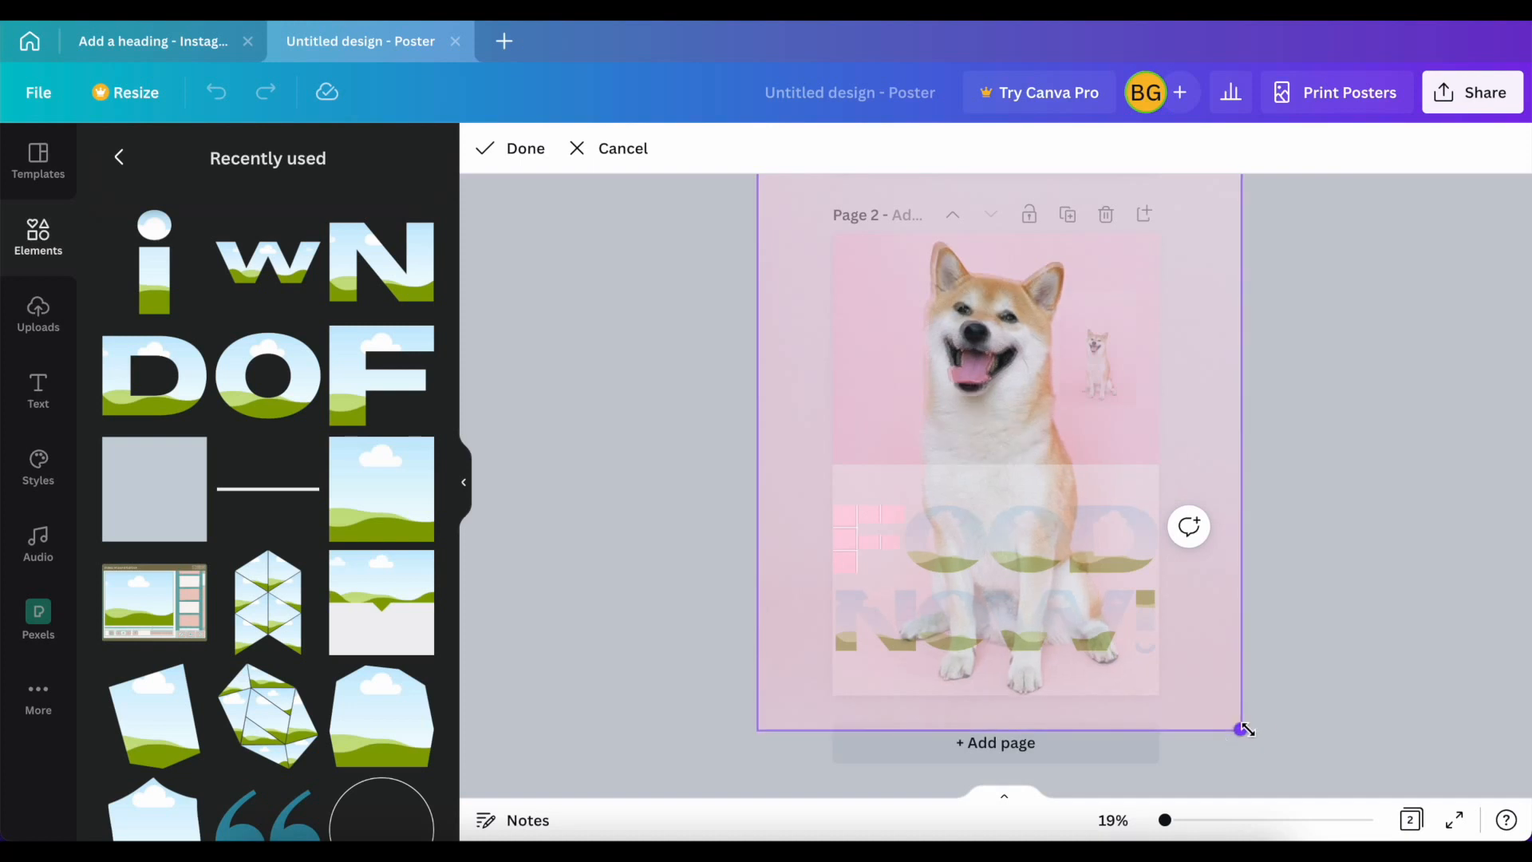
drag(977, 406, 974, 402)
click(517, 152)
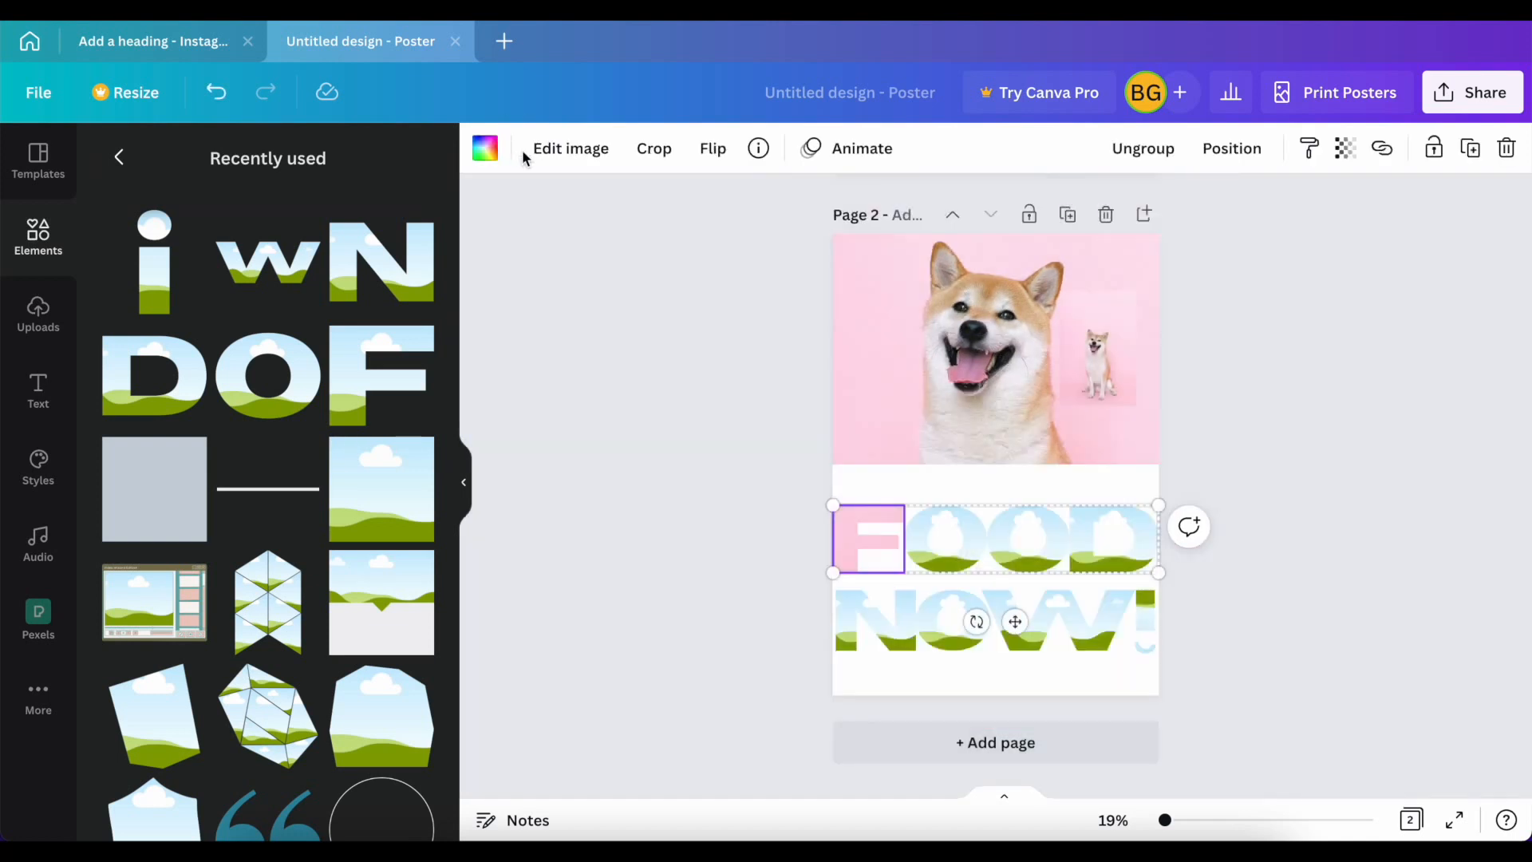
Step: Enlarge the spare dog photo beside the main dog, and fill the first O frame of FOOD with a pasted copy
click(1098, 359)
drag(1140, 410, 1425, 833)
drag(1113, 349, 1081, 242)
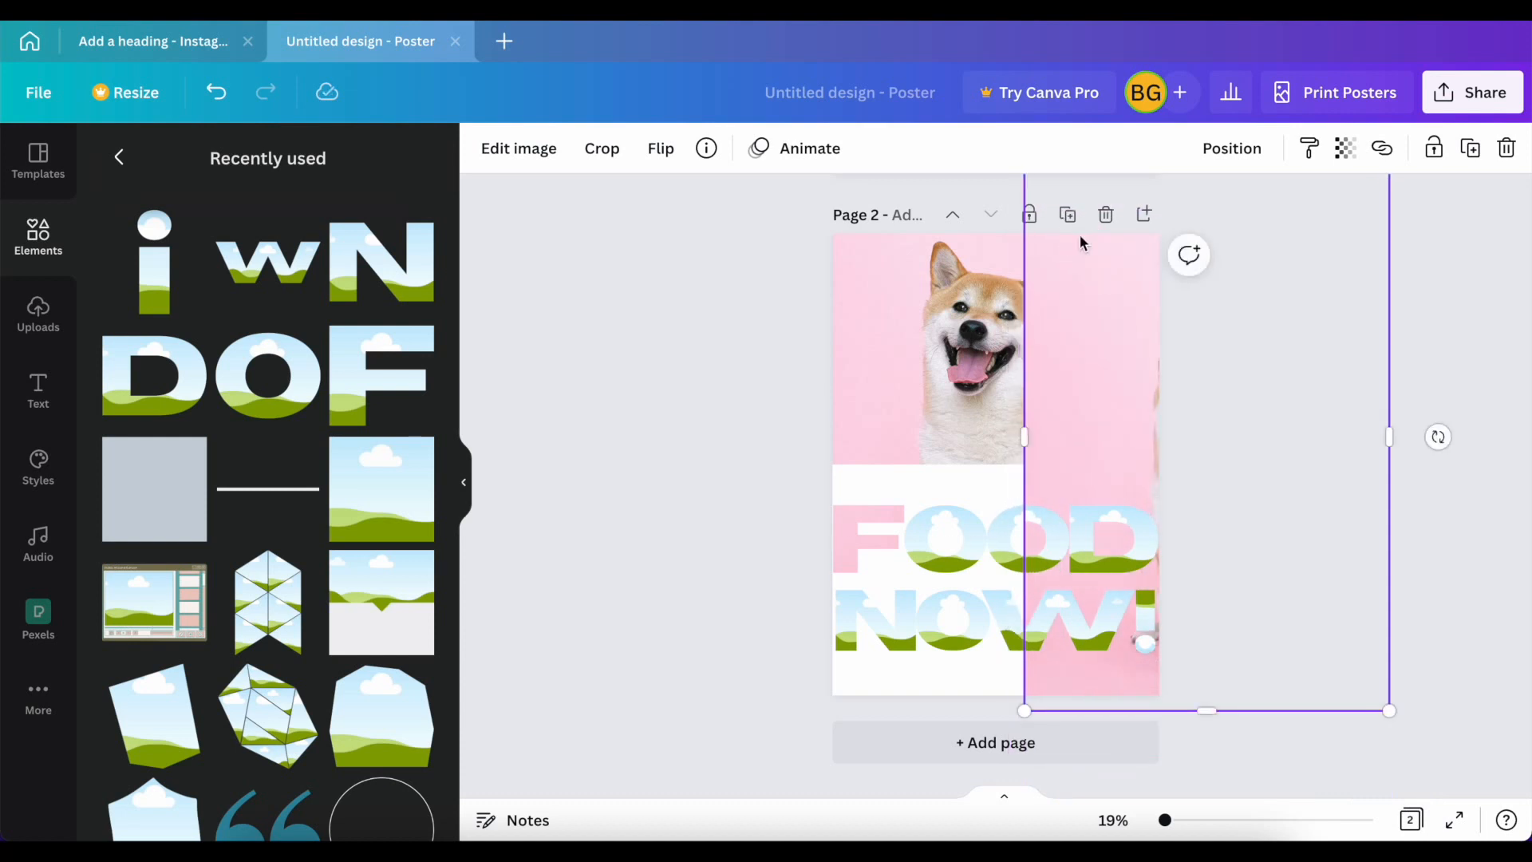
key(super+v)
drag(1088, 375, 925, 533)
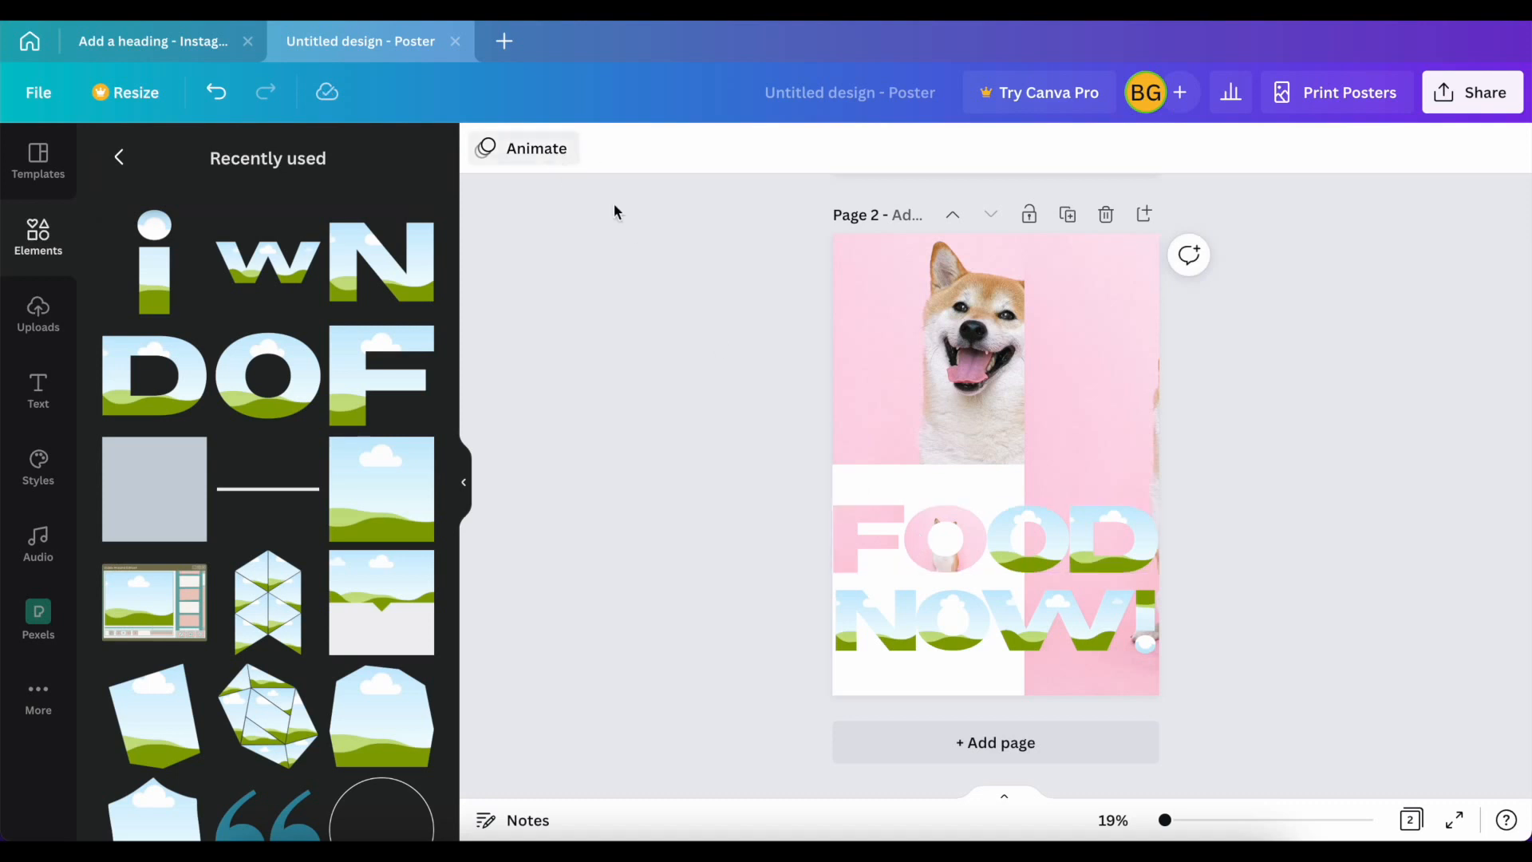
Step: Crop the photo inside the first O of FOOD, enlarging and shifting it until its dog matches the background dog
click(911, 539)
click(654, 149)
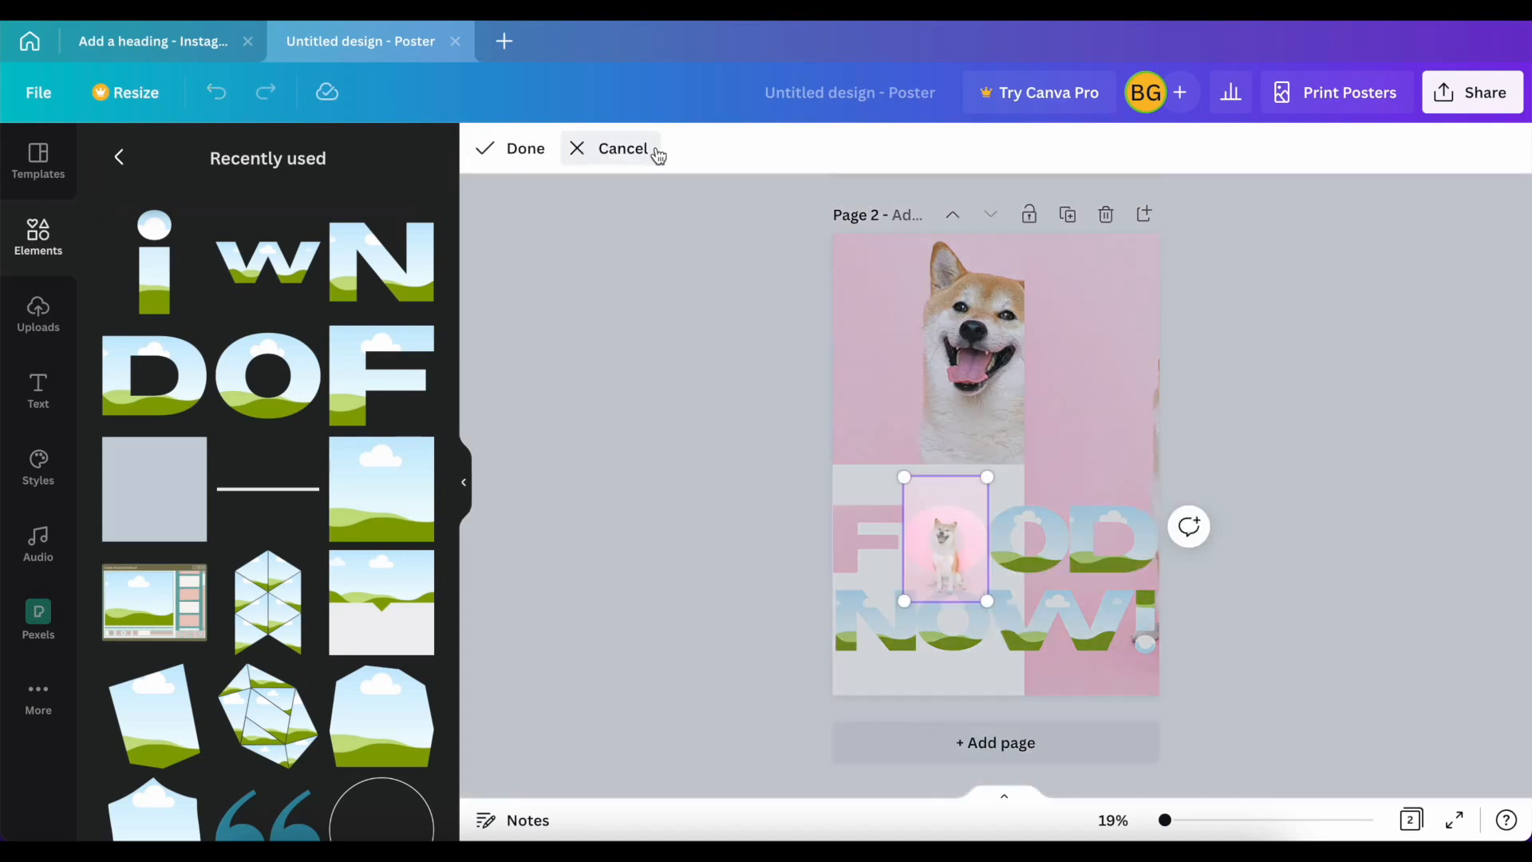
drag(987, 475, 1530, 75)
drag(1258, 273, 1097, 423)
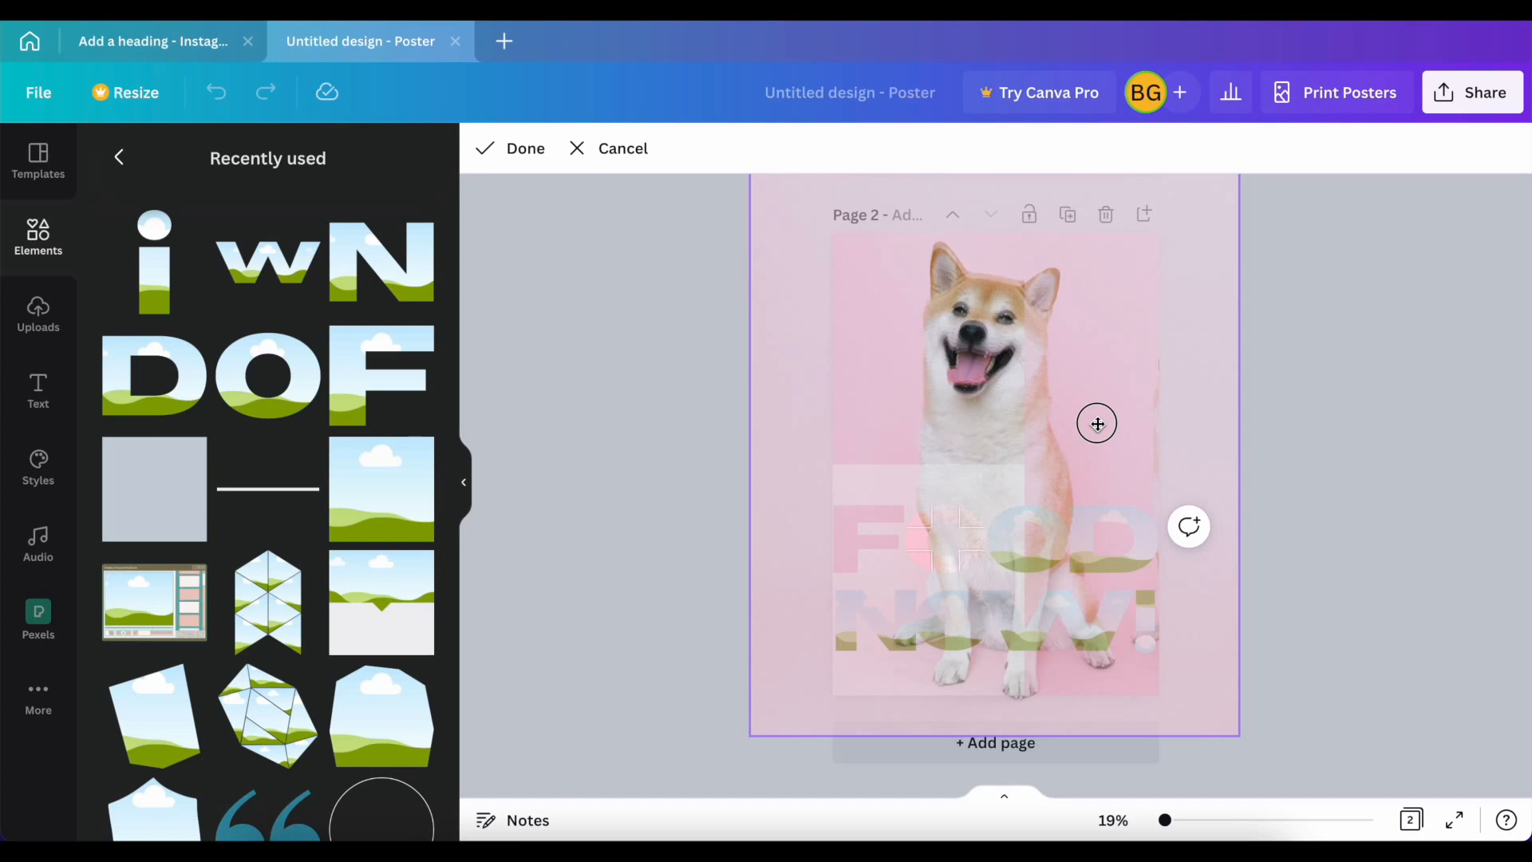
drag(1033, 387, 1034, 384)
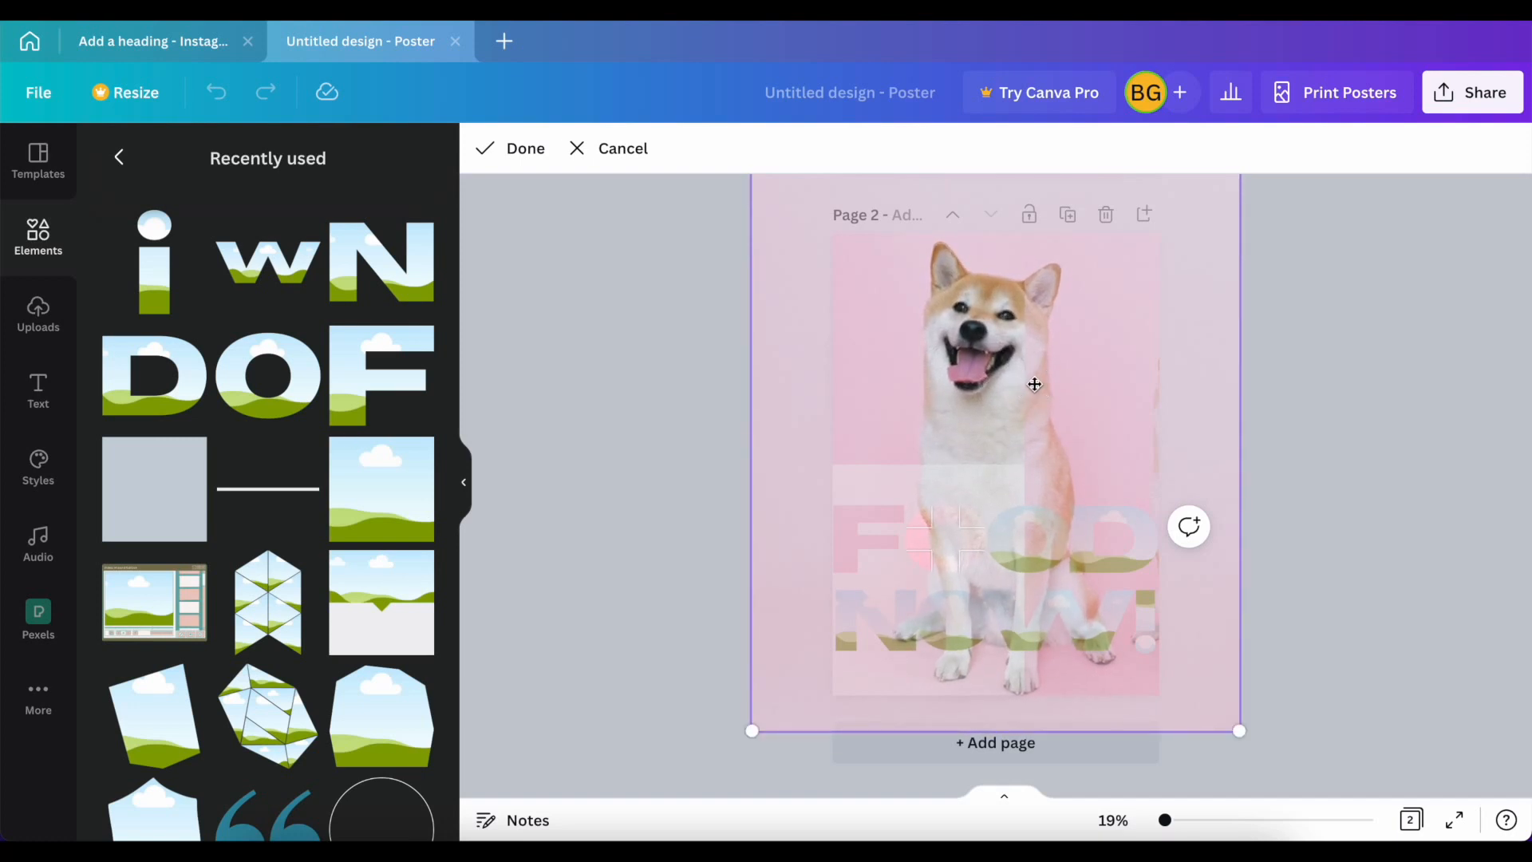
click(507, 150)
Step: Shrink the oversized spare dog photo to fit beside the main dog's head, and fill the second O frame of FOOD with the dog photo
click(1069, 381)
drag(1389, 709, 1105, 393)
alt+drag(1085, 305, 1007, 514)
Step: Crop the photo inside the second O of FOOD, scaling and shifting it until the dog overlays the background dog
click(998, 537)
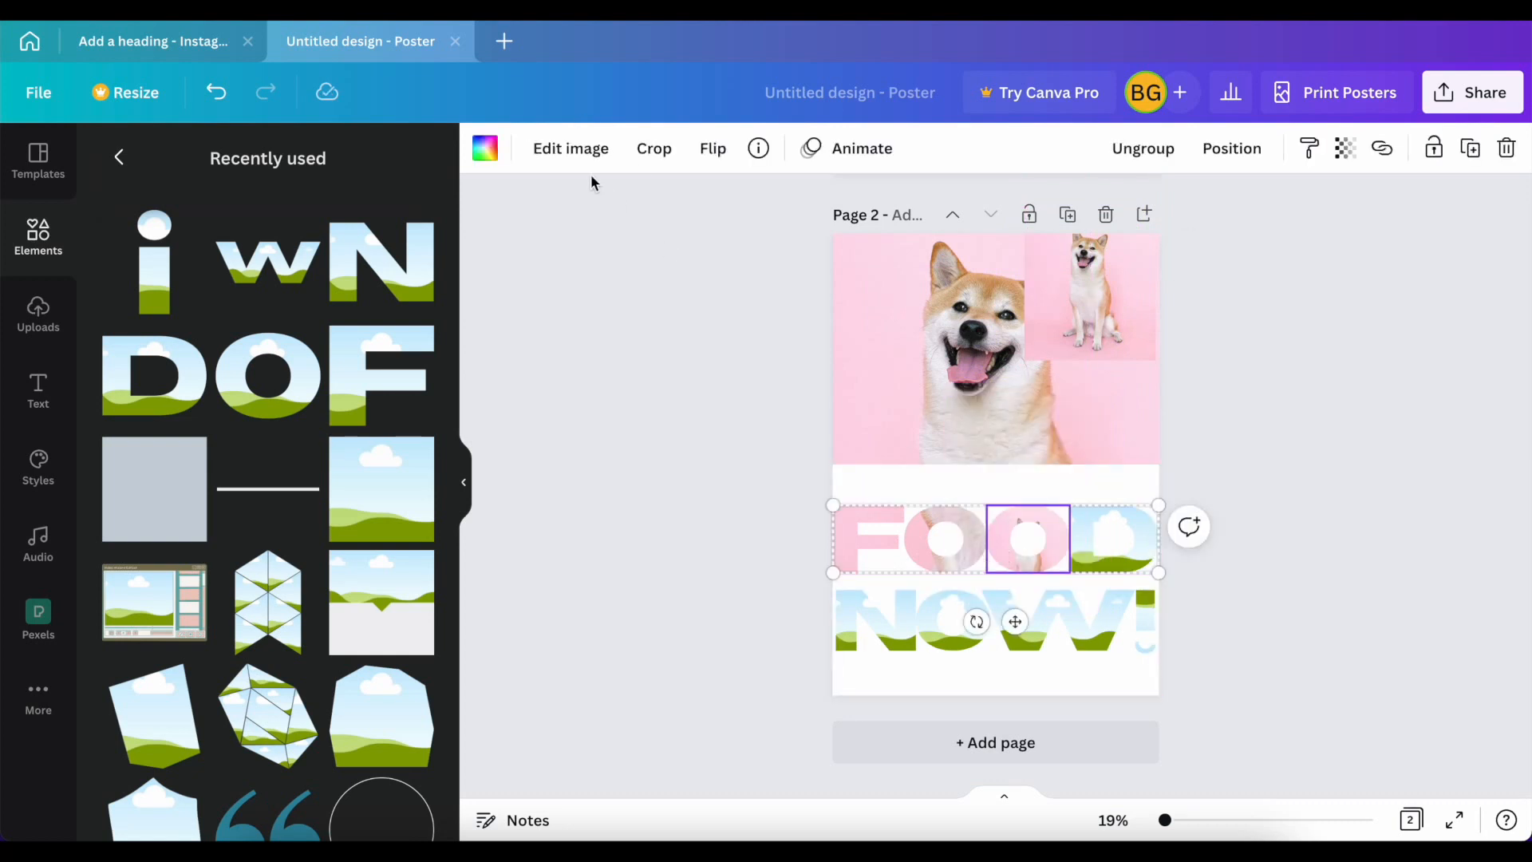
click(652, 164)
drag(1068, 471, 1512, 173)
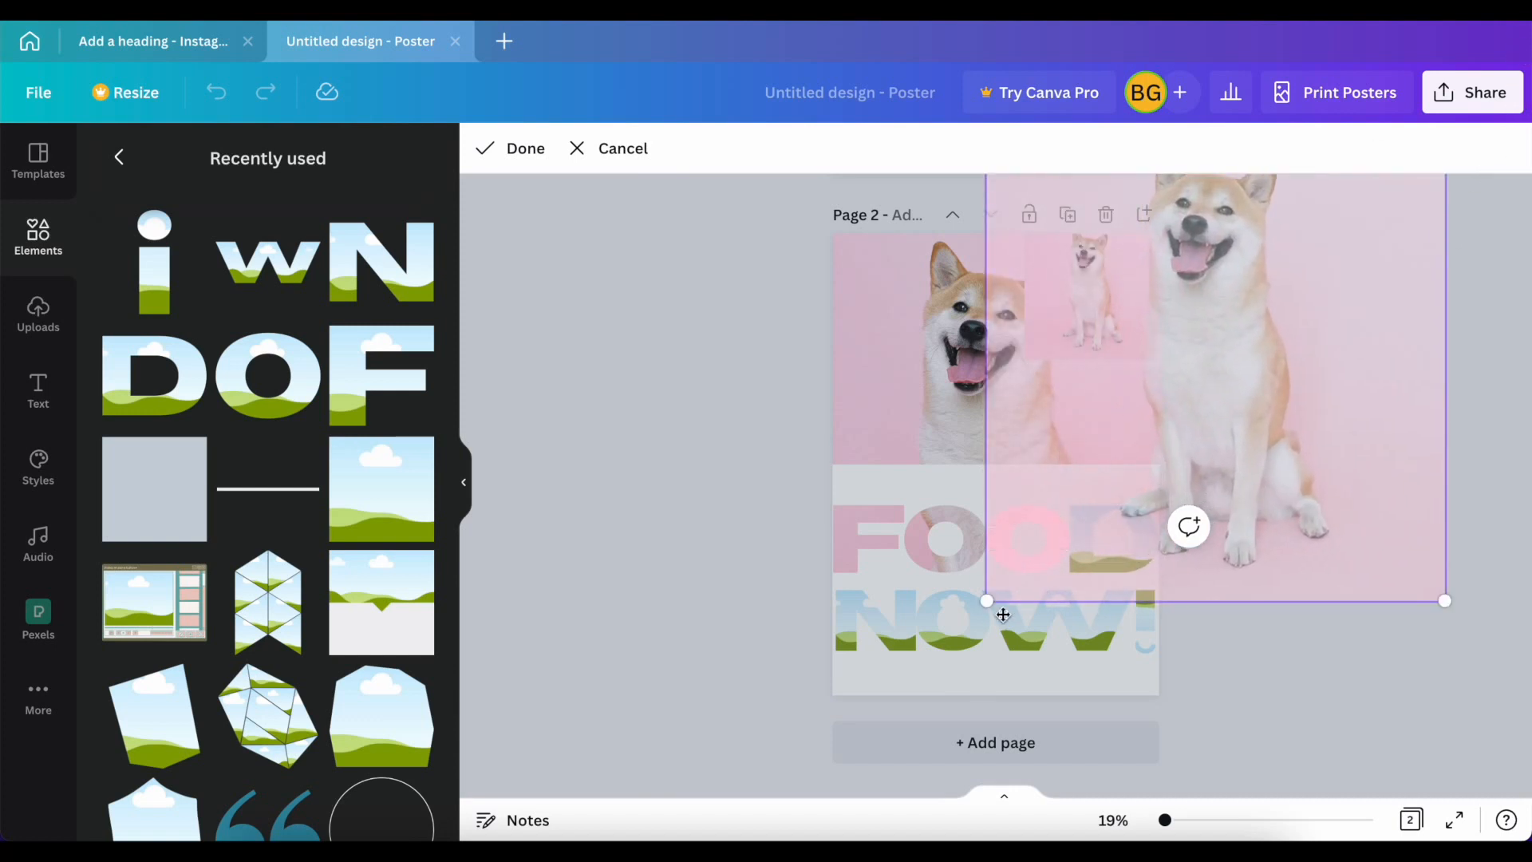
drag(1190, 357, 954, 465)
drag(1213, 701, 1233, 716)
drag(1032, 462, 1019, 455)
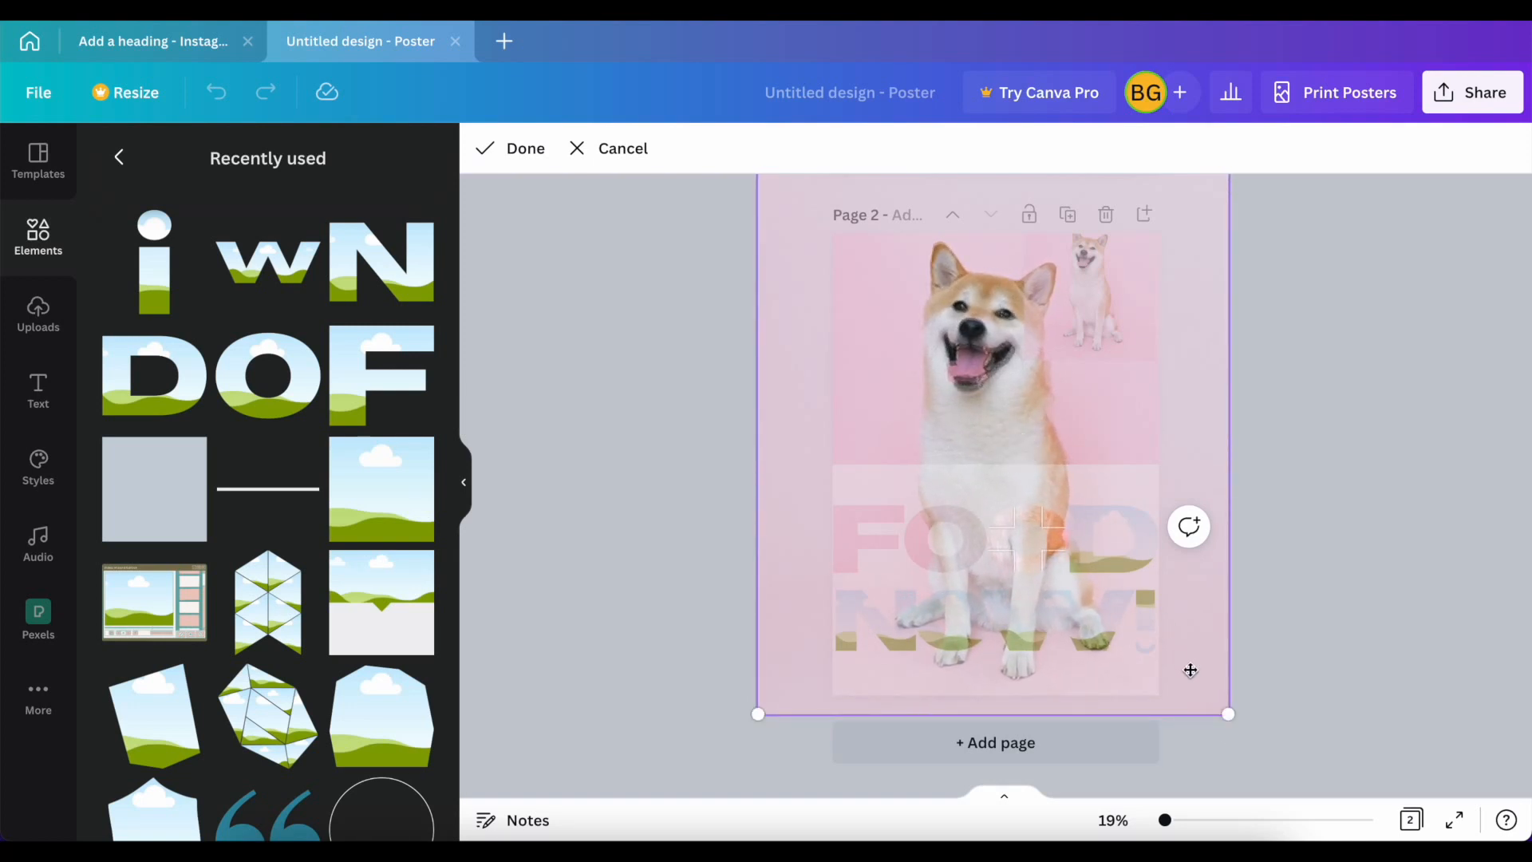
drag(1227, 723, 1236, 722)
drag(1034, 469, 1024, 433)
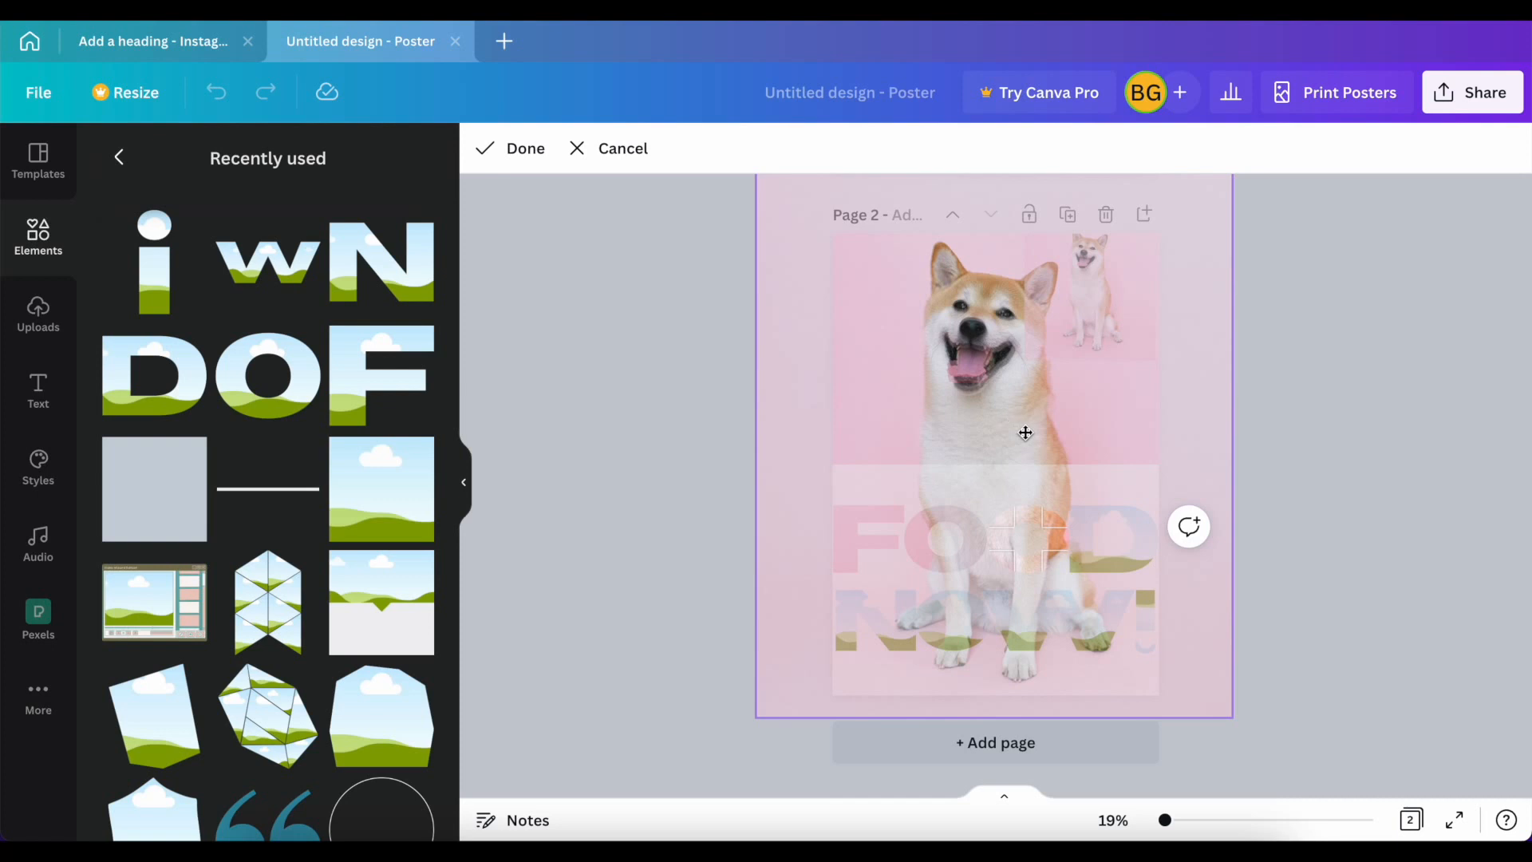
drag(1227, 718, 1233, 721)
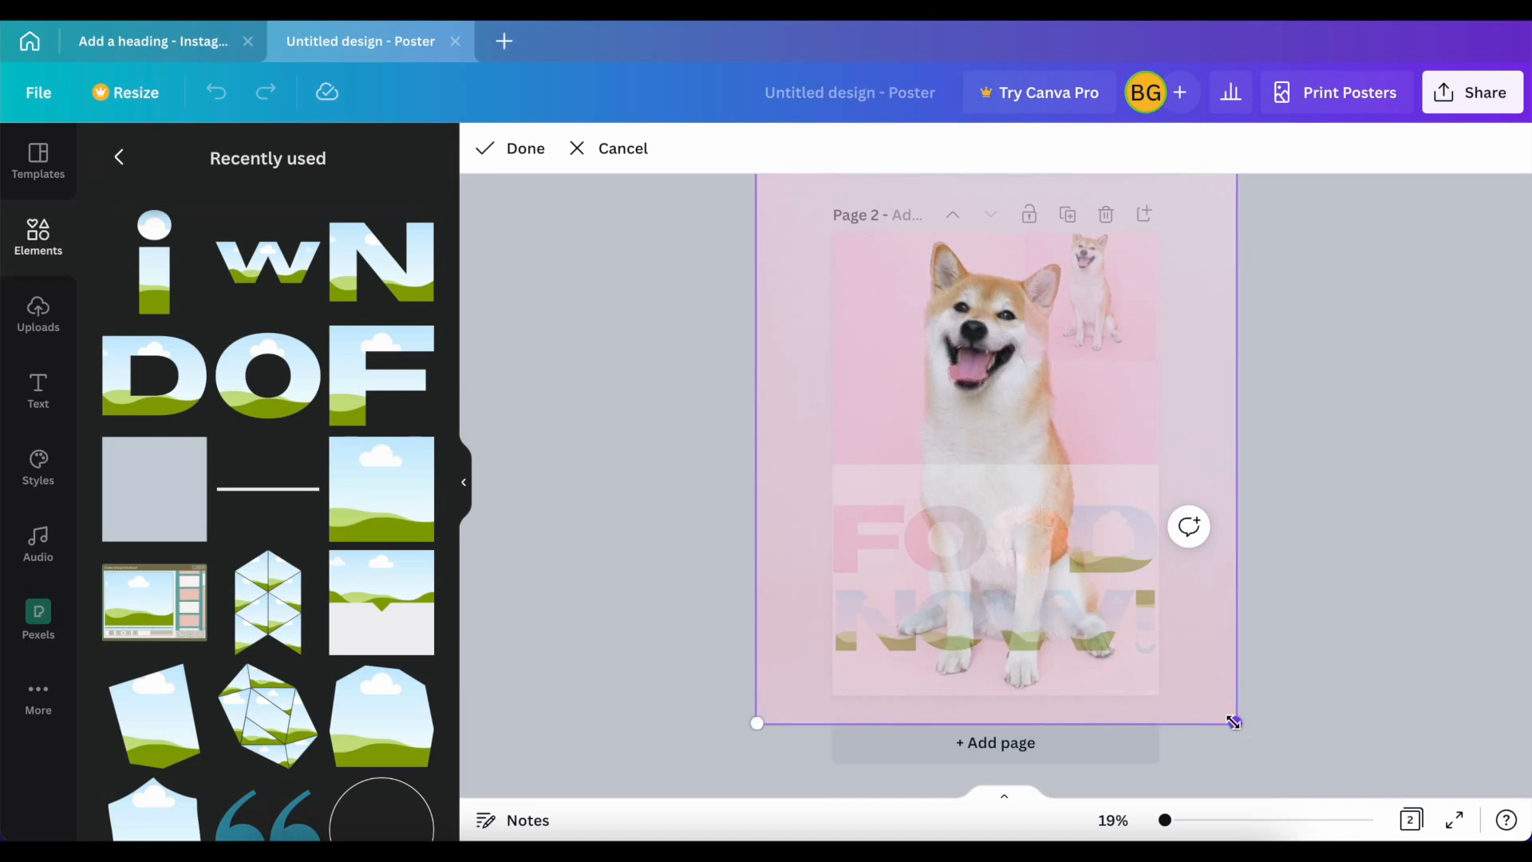
click(525, 148)
Step: Fill the D frame with the dog photo and crop it, scaling and shifting the image to line up with the background dog
click(1103, 289)
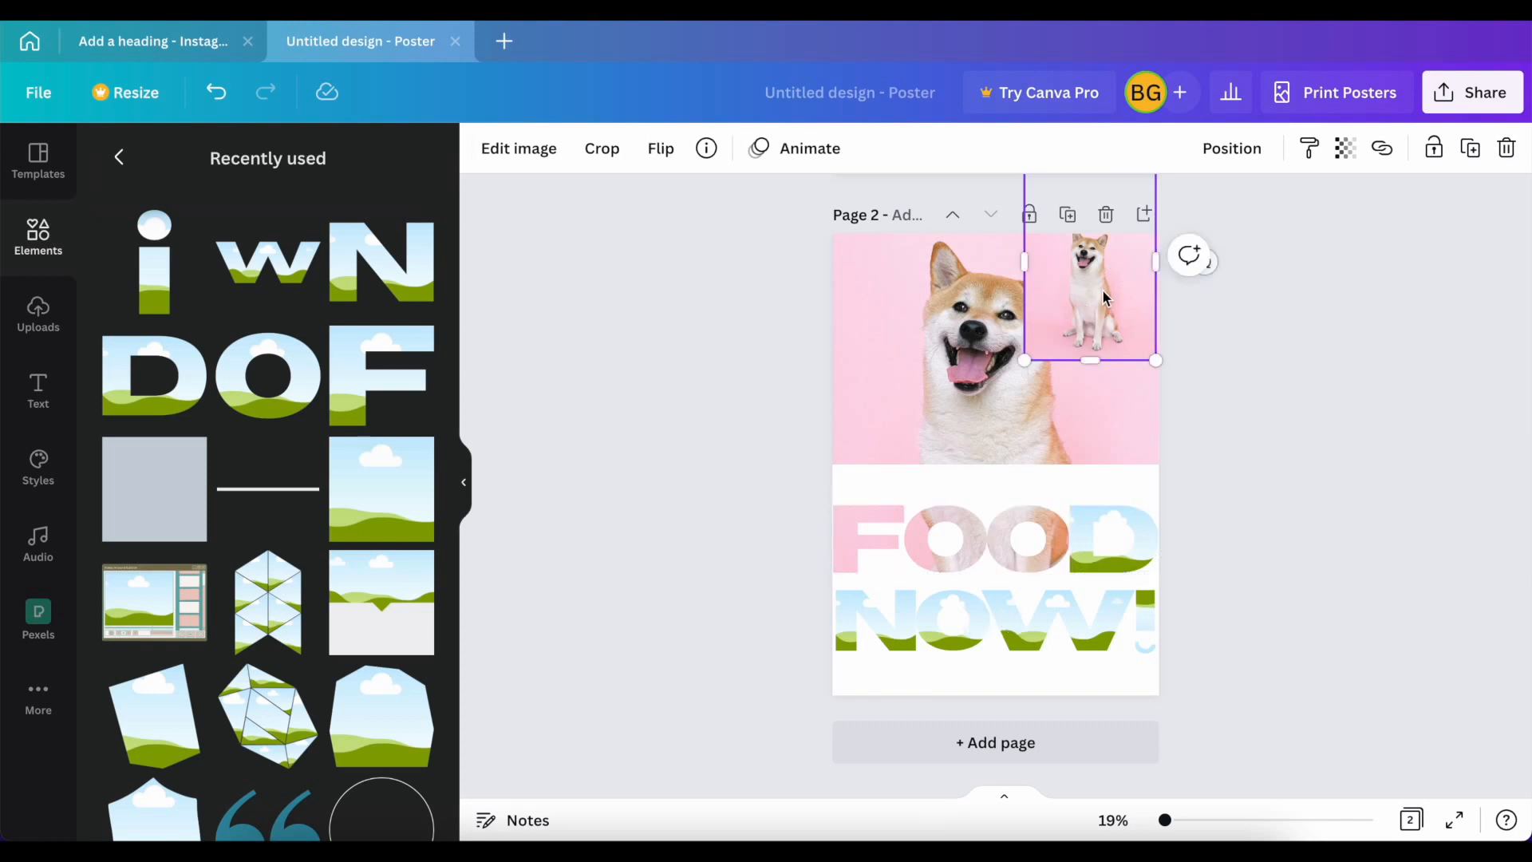
drag(1103, 288, 1087, 519)
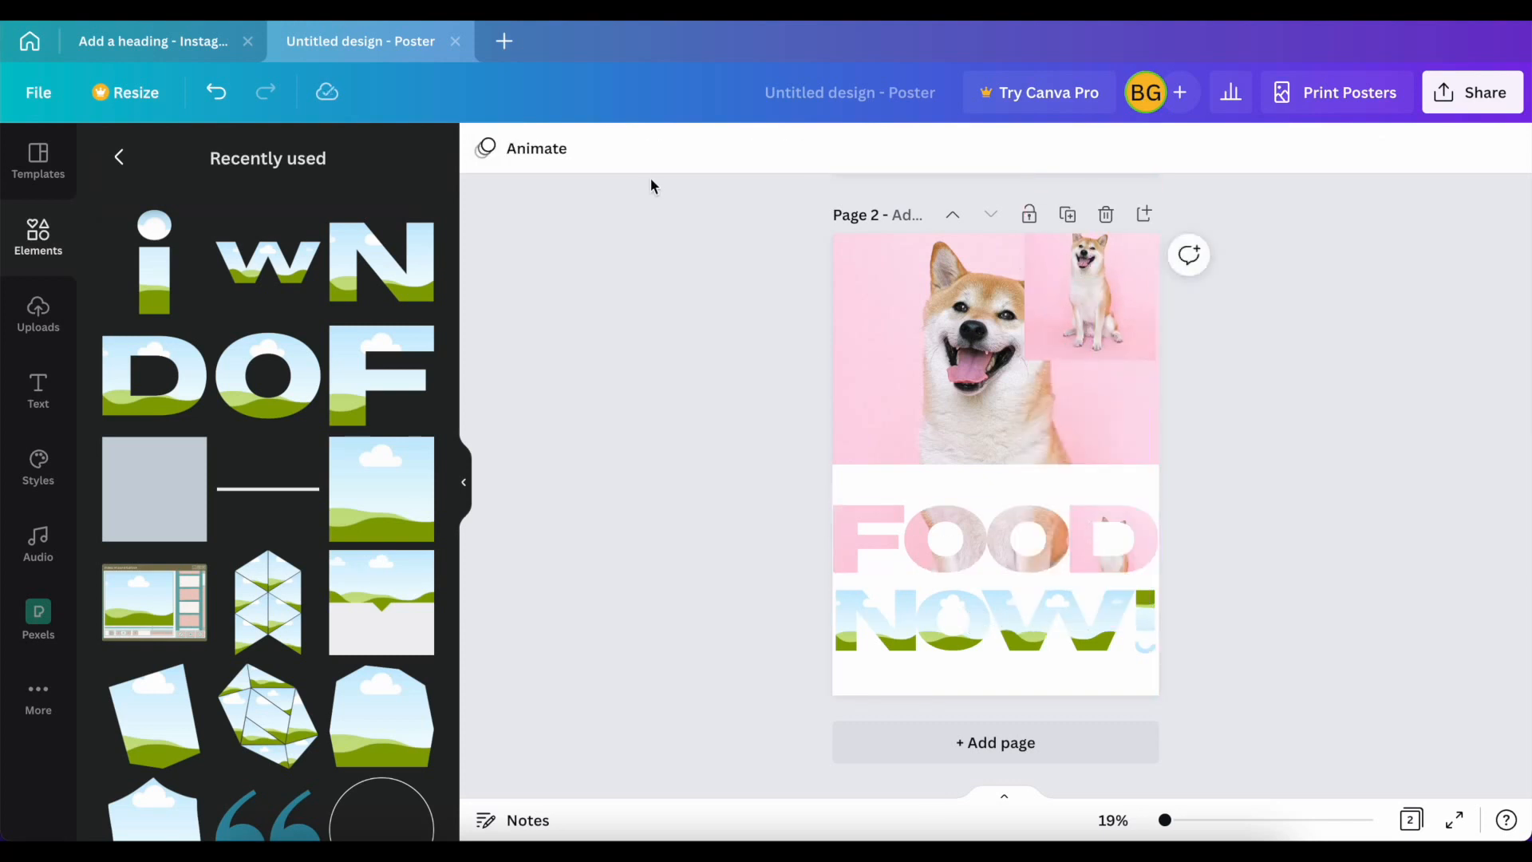
click(1073, 517)
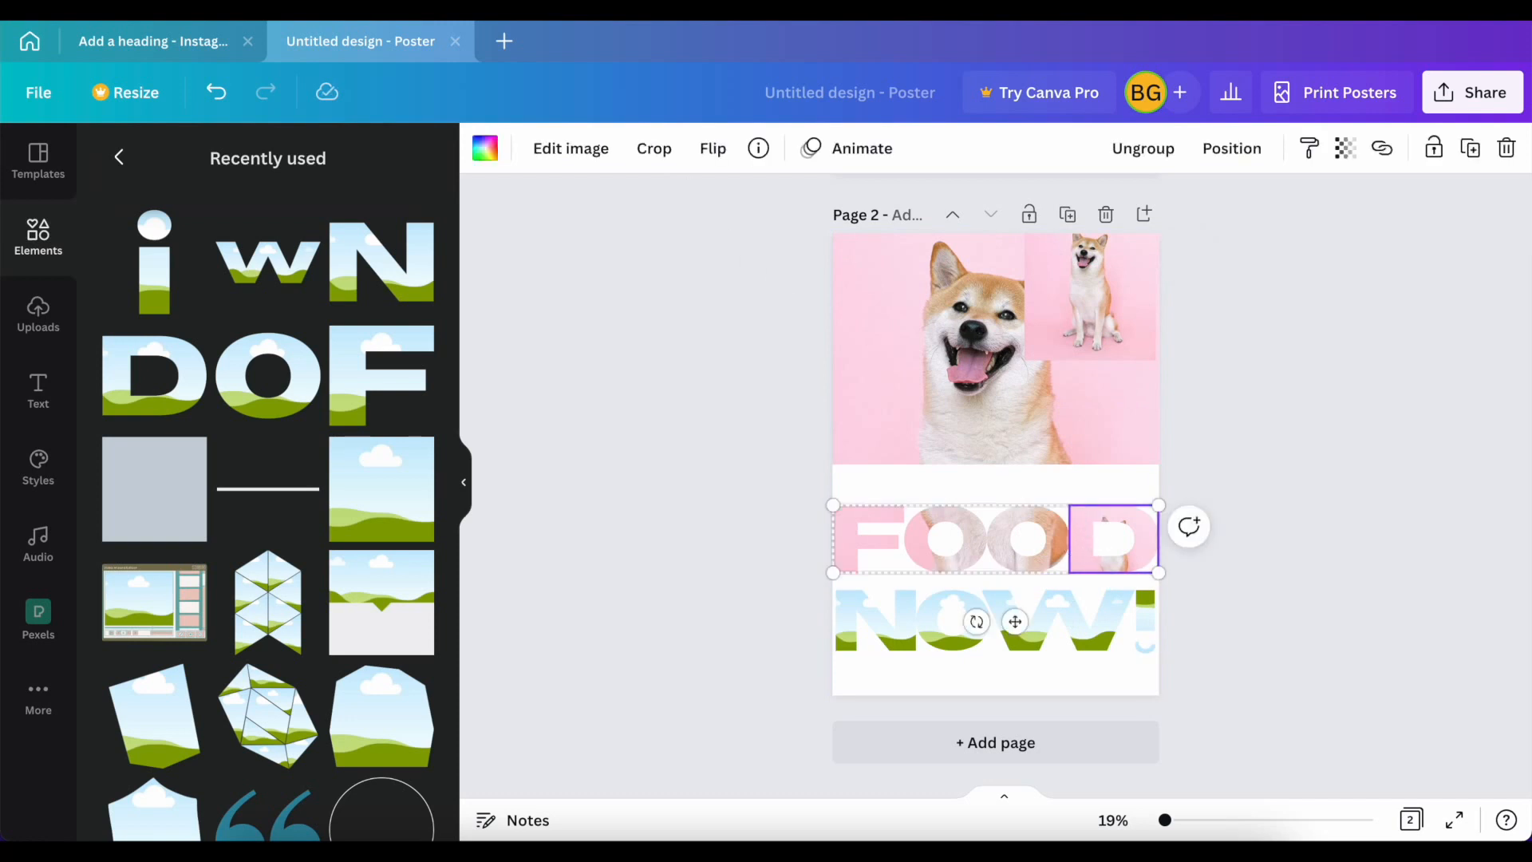
click(654, 149)
drag(1075, 469, 622, 24)
drag(789, 311, 905, 471)
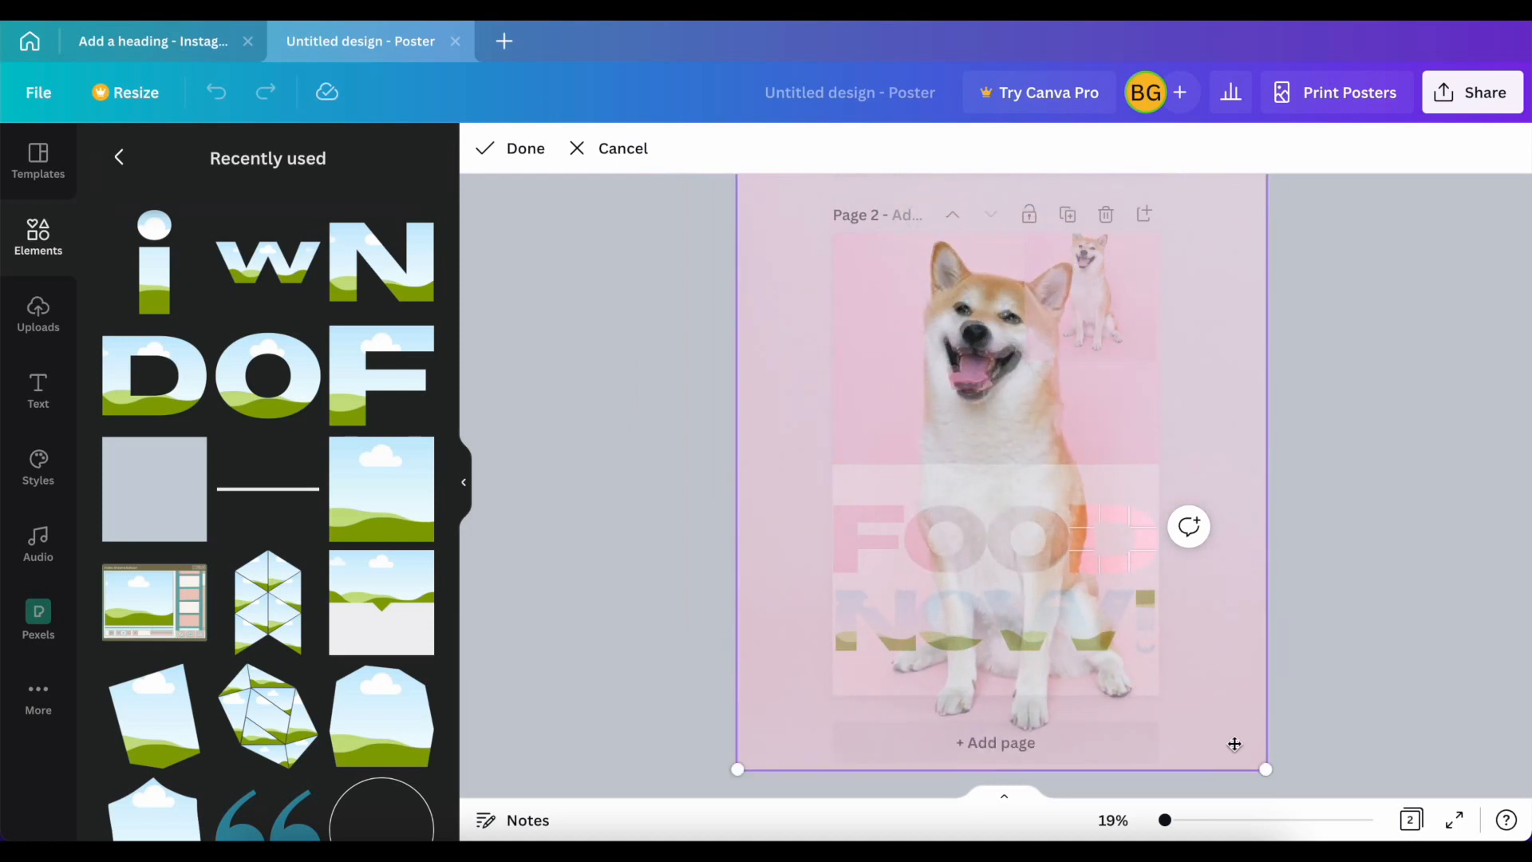
drag(1265, 771, 1254, 769)
drag(974, 393, 976, 410)
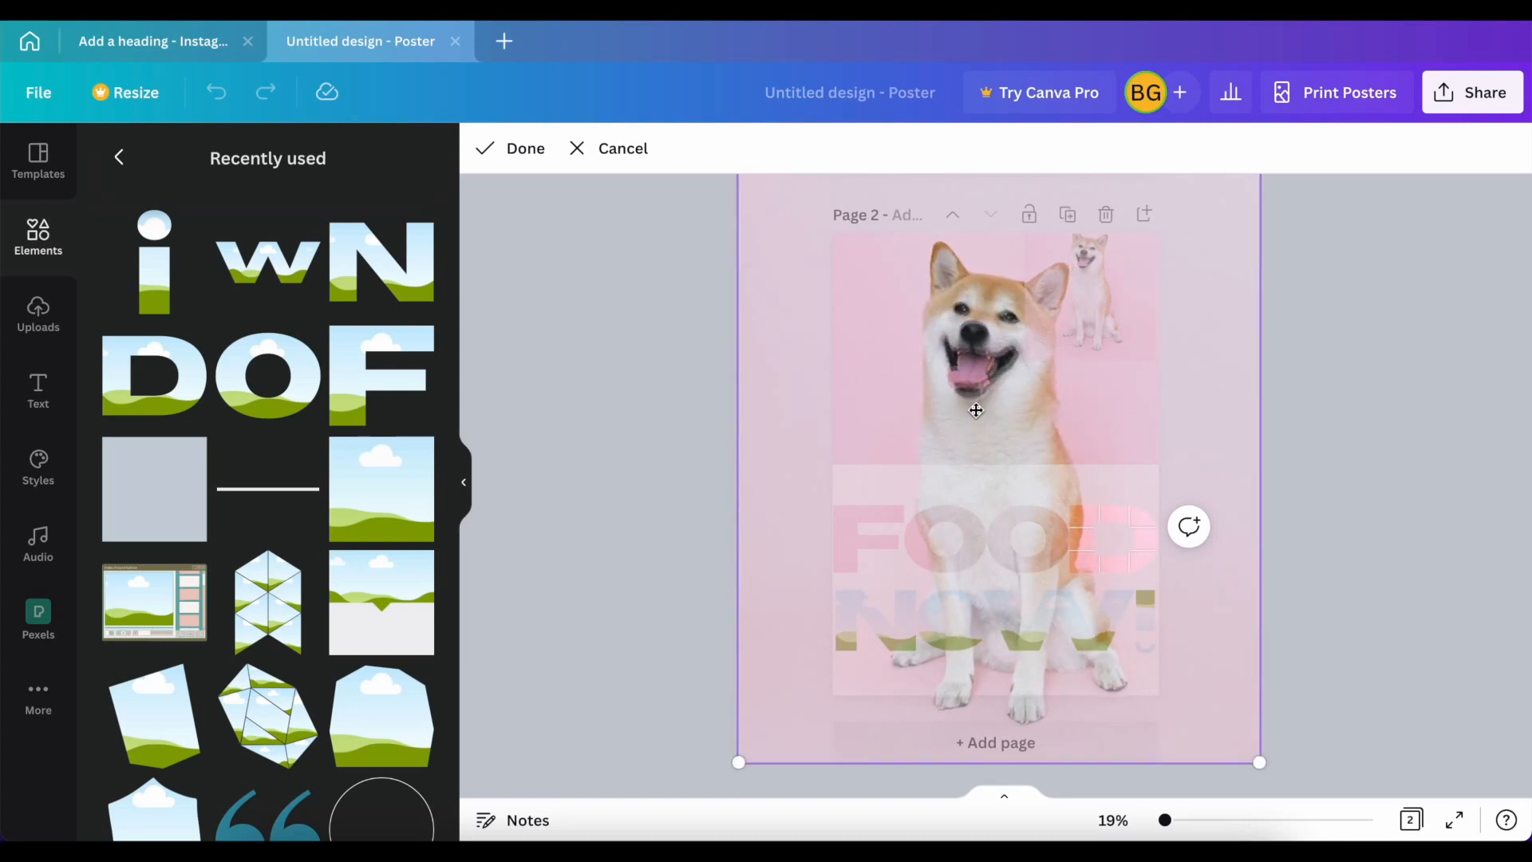
drag(1259, 757, 1255, 747)
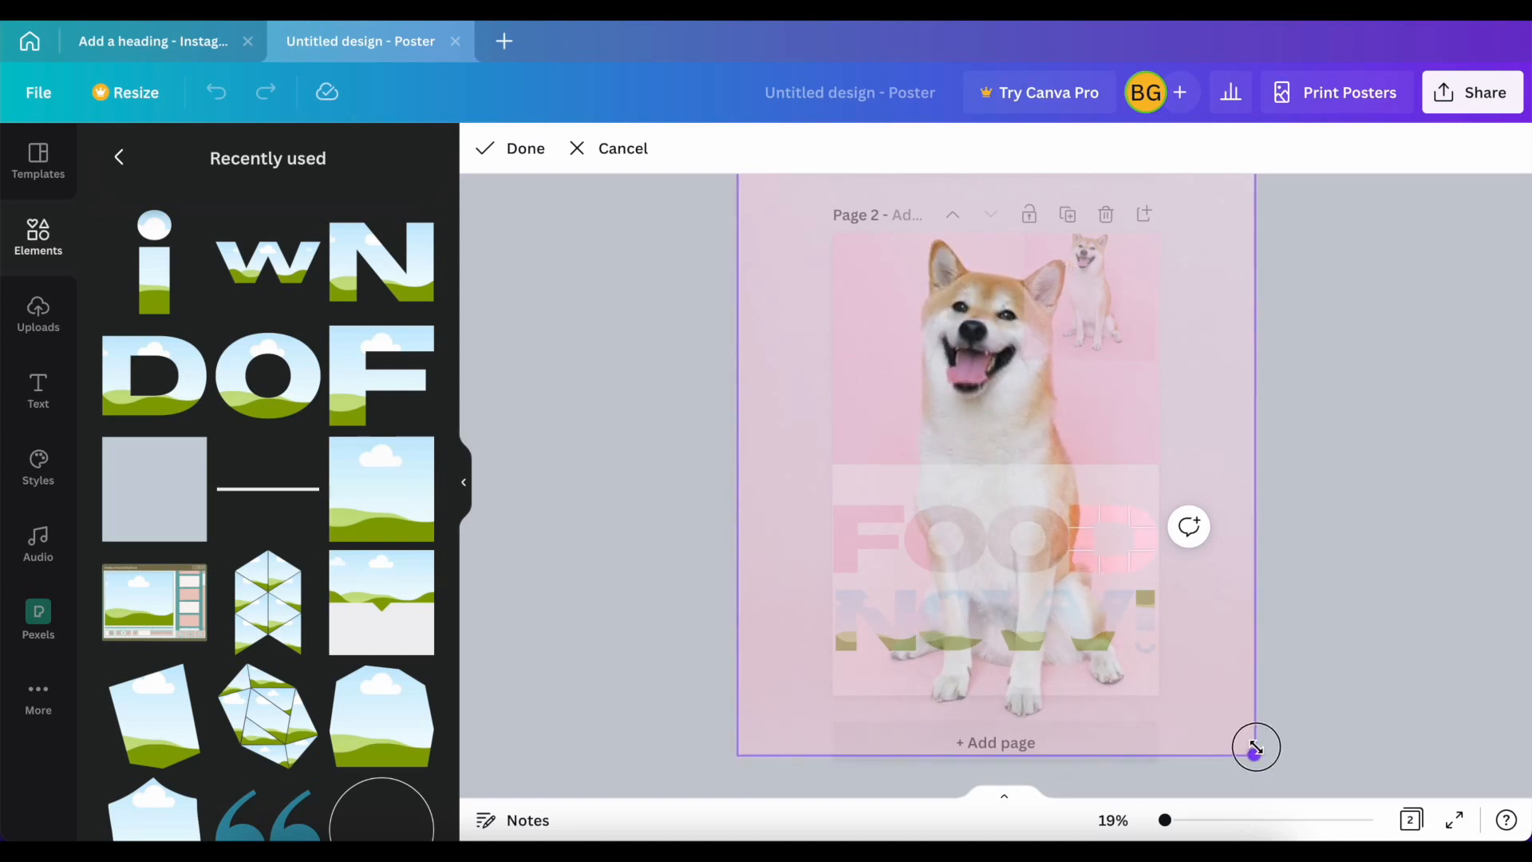
click(508, 148)
Step: Fill the N, O, W and exclamation mark frames of NOW! with the spare copies of the dog photo
click(1118, 265)
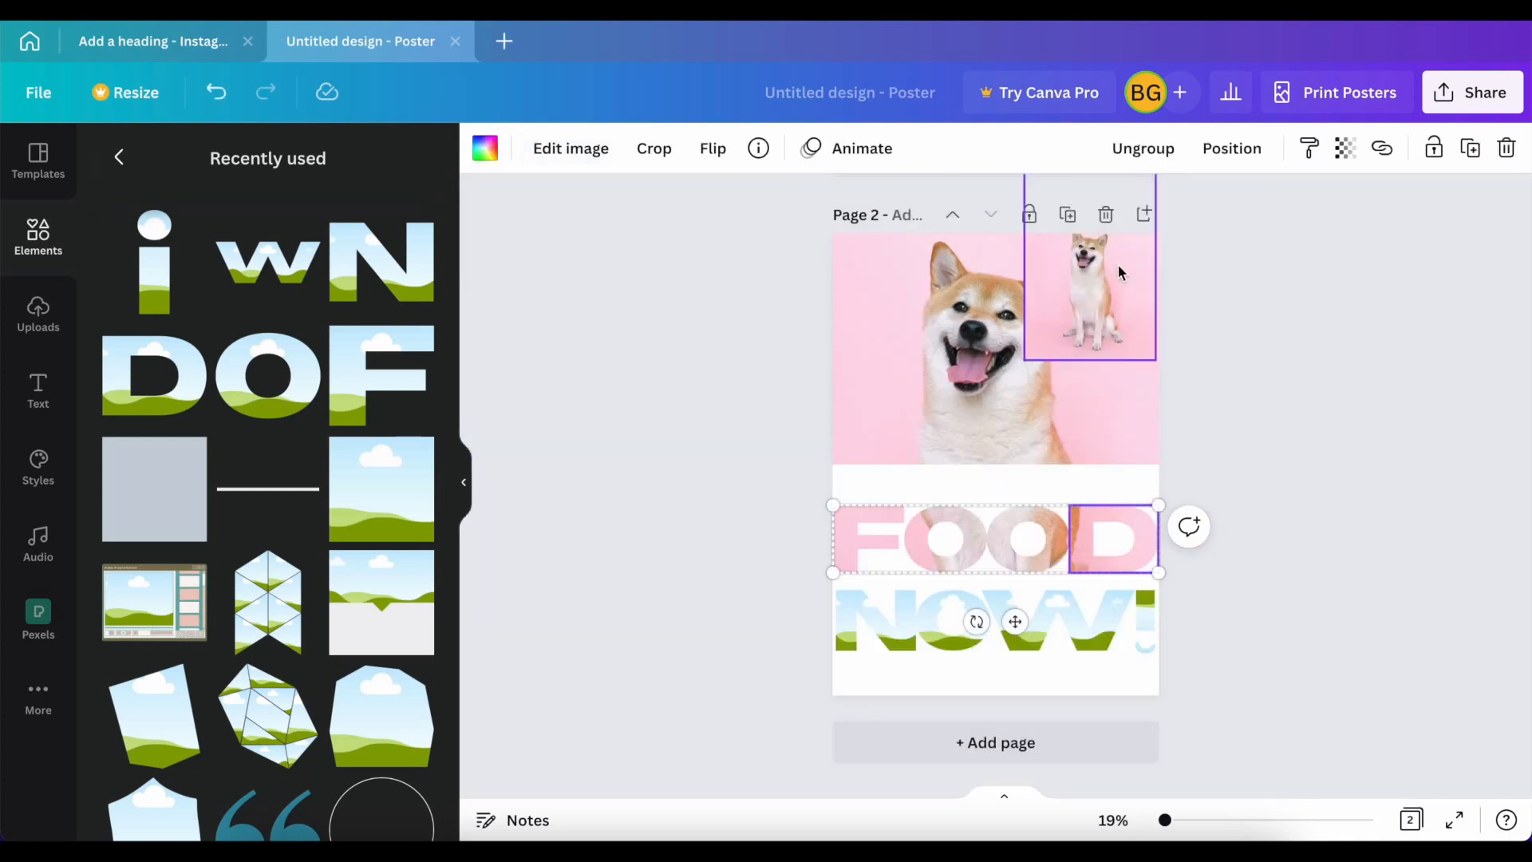
drag(1097, 273, 907, 619)
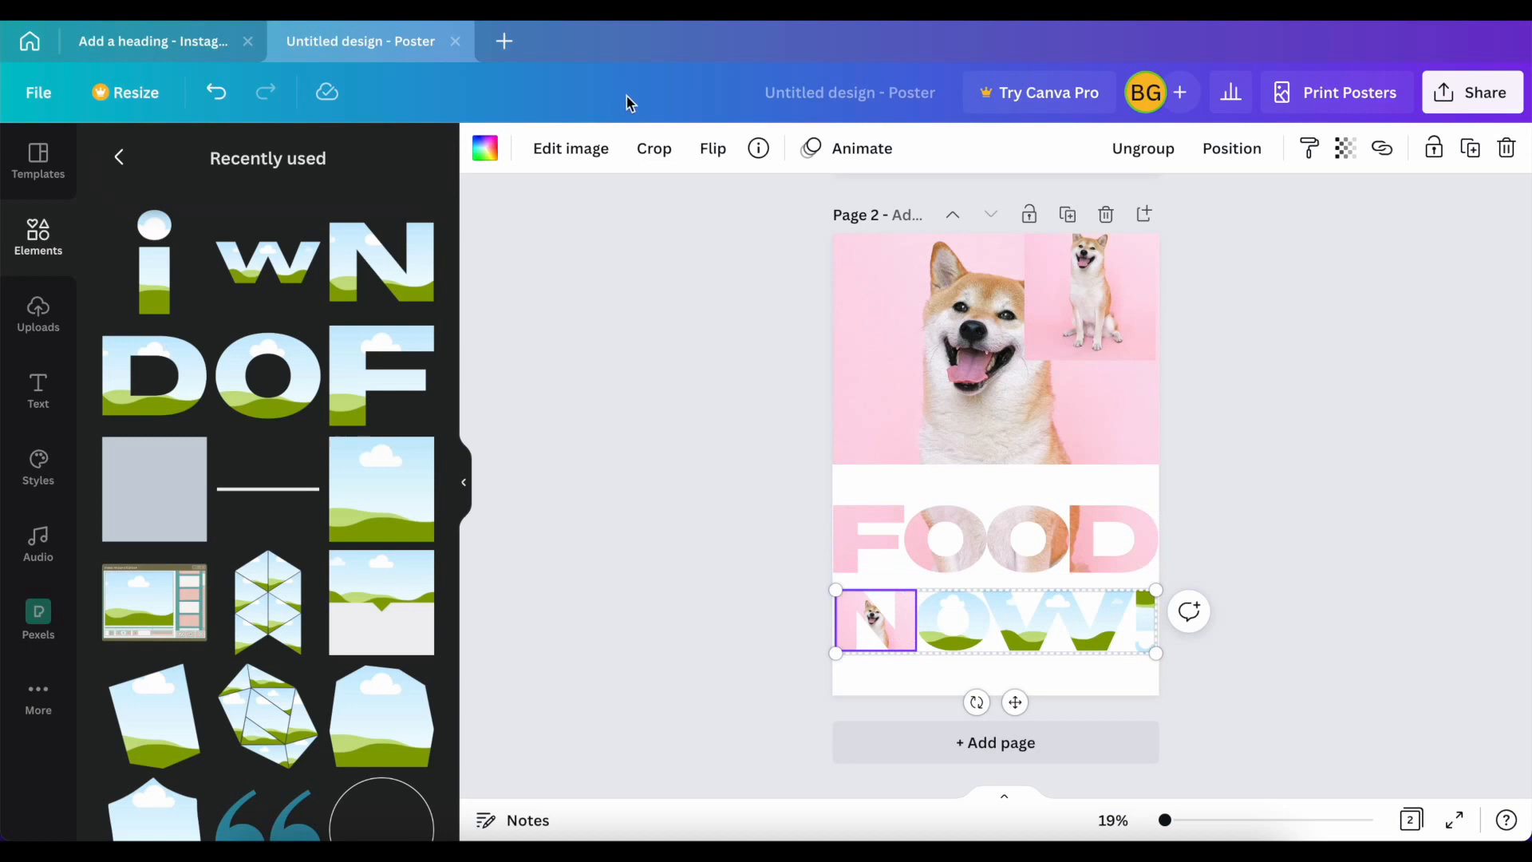
click(1081, 307)
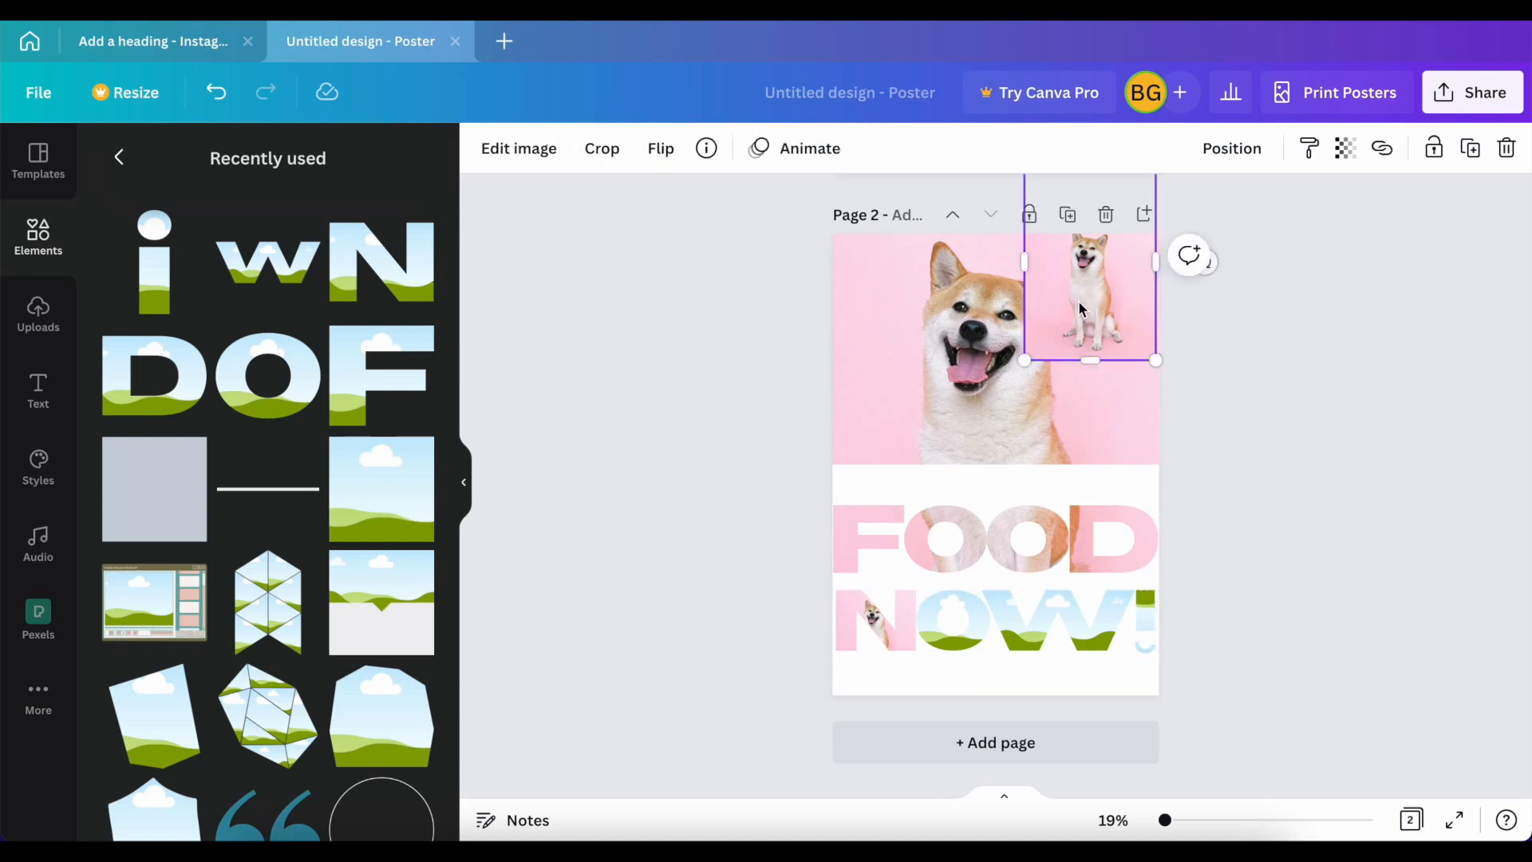
drag(1078, 307, 972, 633)
click(1080, 341)
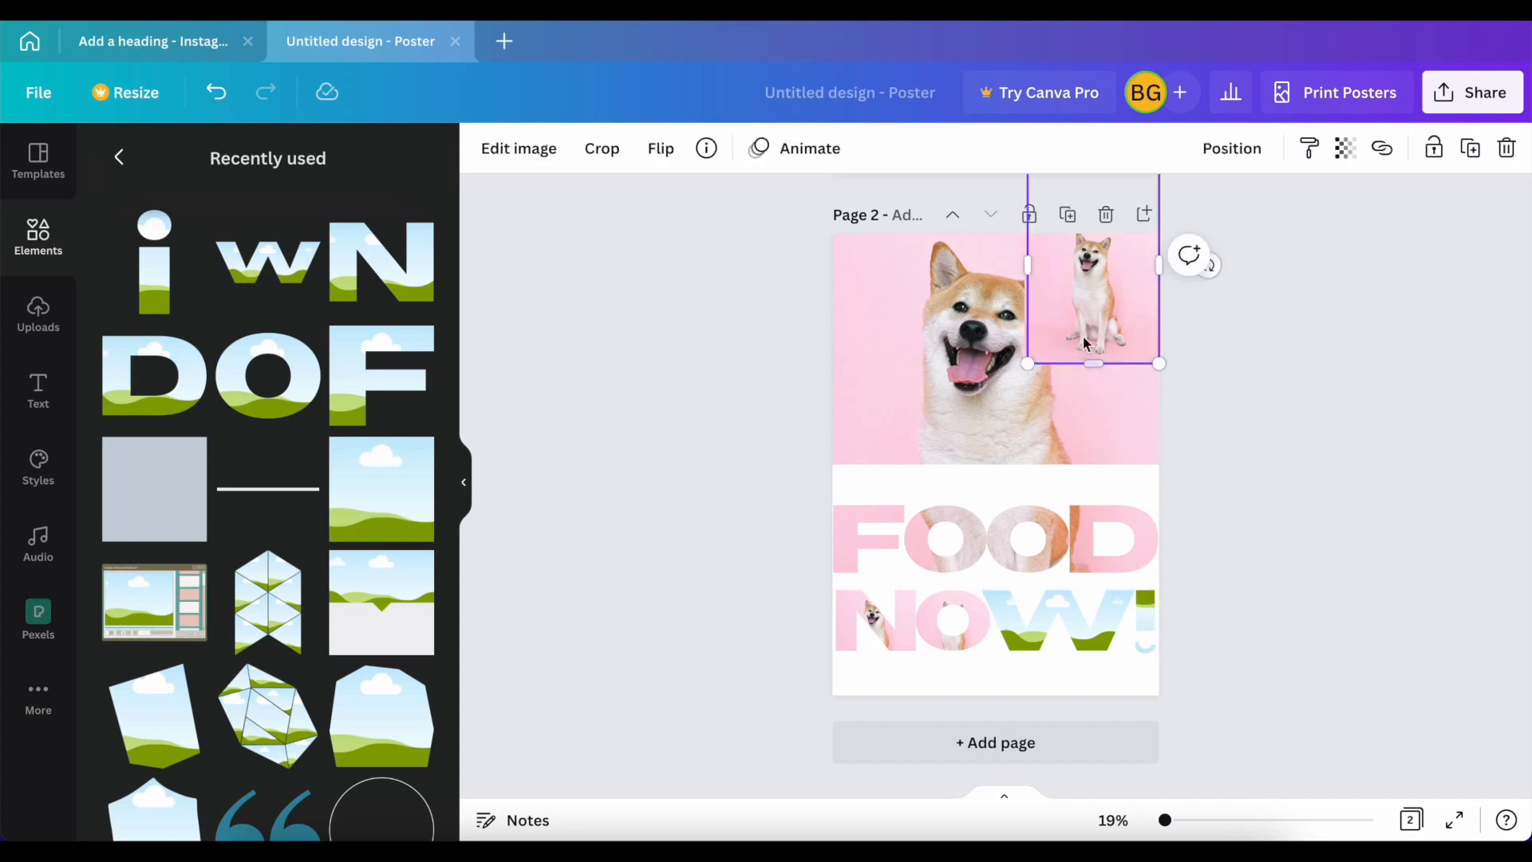
drag(1109, 298, 1148, 622)
Step: Crop the photo inside the N of NOW!, enlarging and repositioning it until the dog overlays the background dog
click(870, 616)
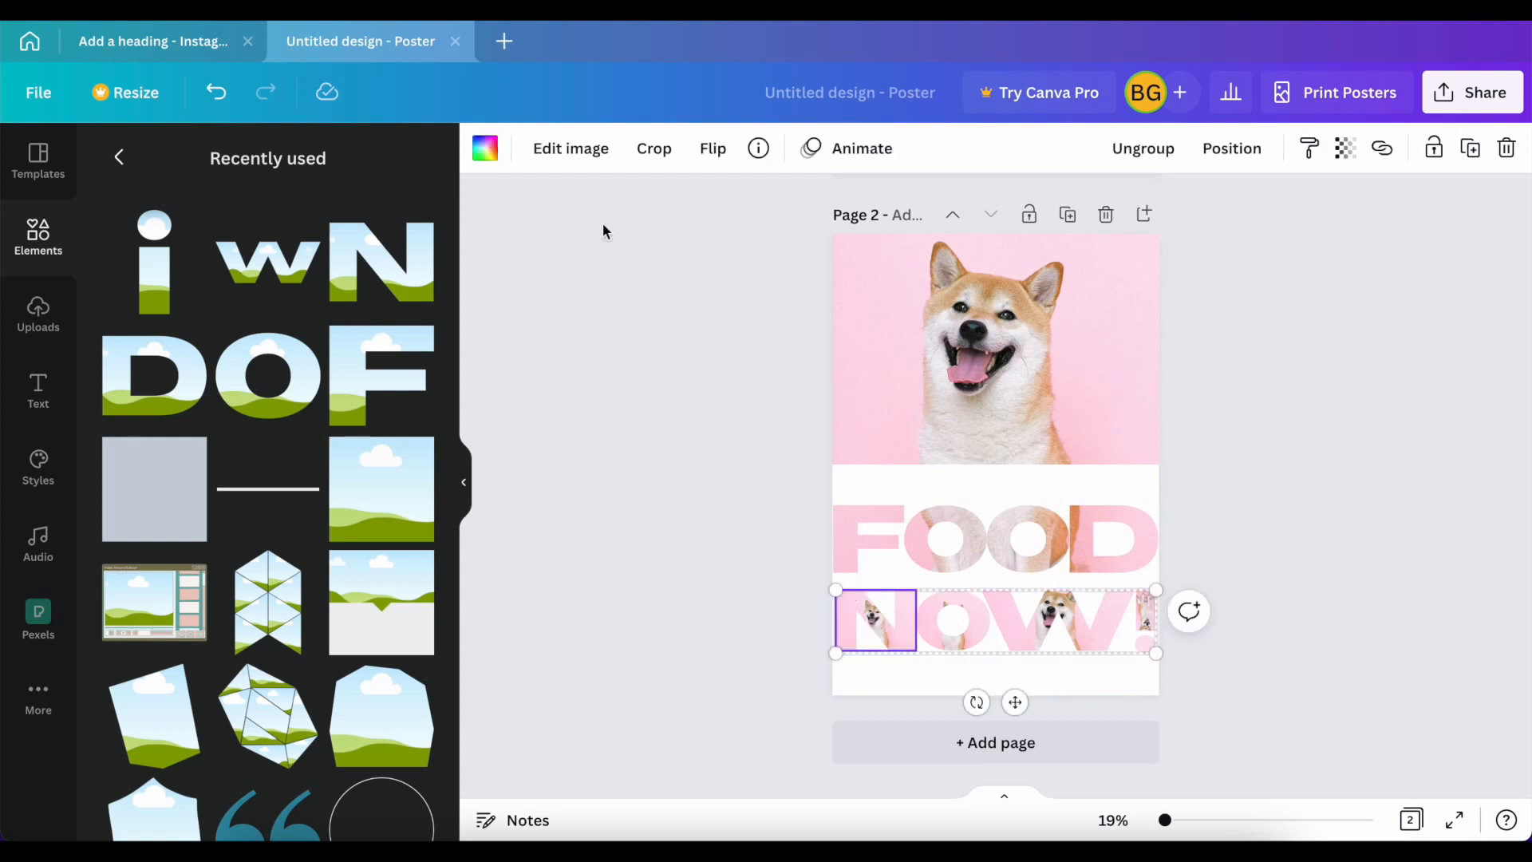
click(654, 148)
drag(912, 561, 1384, 160)
drag(1221, 225, 1102, 362)
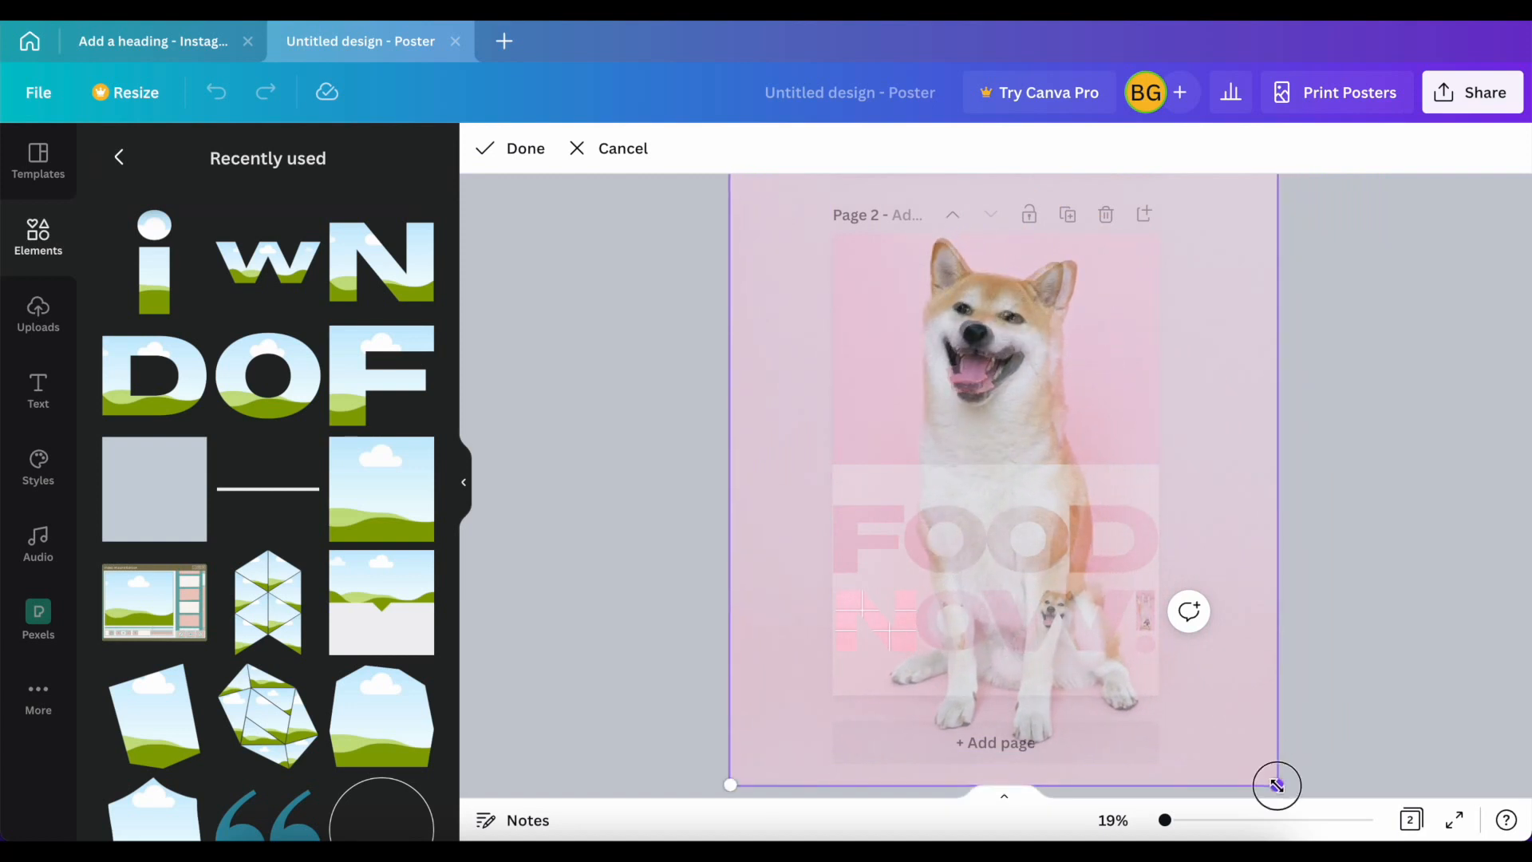
drag(1277, 785, 1254, 765)
drag(1052, 317, 1057, 328)
drag(1263, 774, 1258, 762)
drag(1080, 475, 1093, 482)
drag(1045, 399, 1044, 413)
drag(1263, 771, 1245, 755)
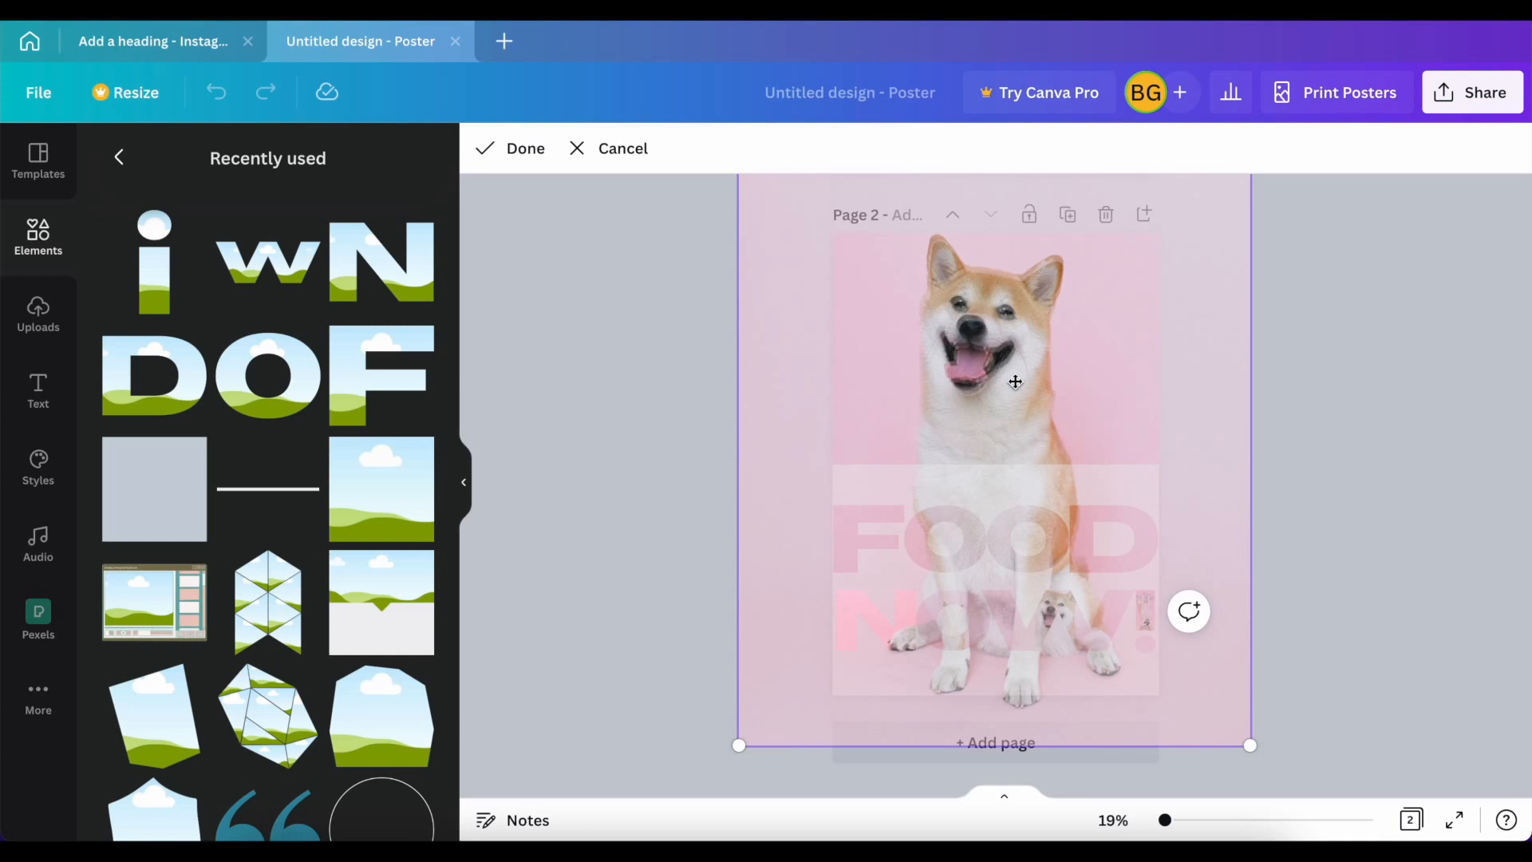
drag(986, 356, 993, 375)
drag(1255, 758, 1251, 754)
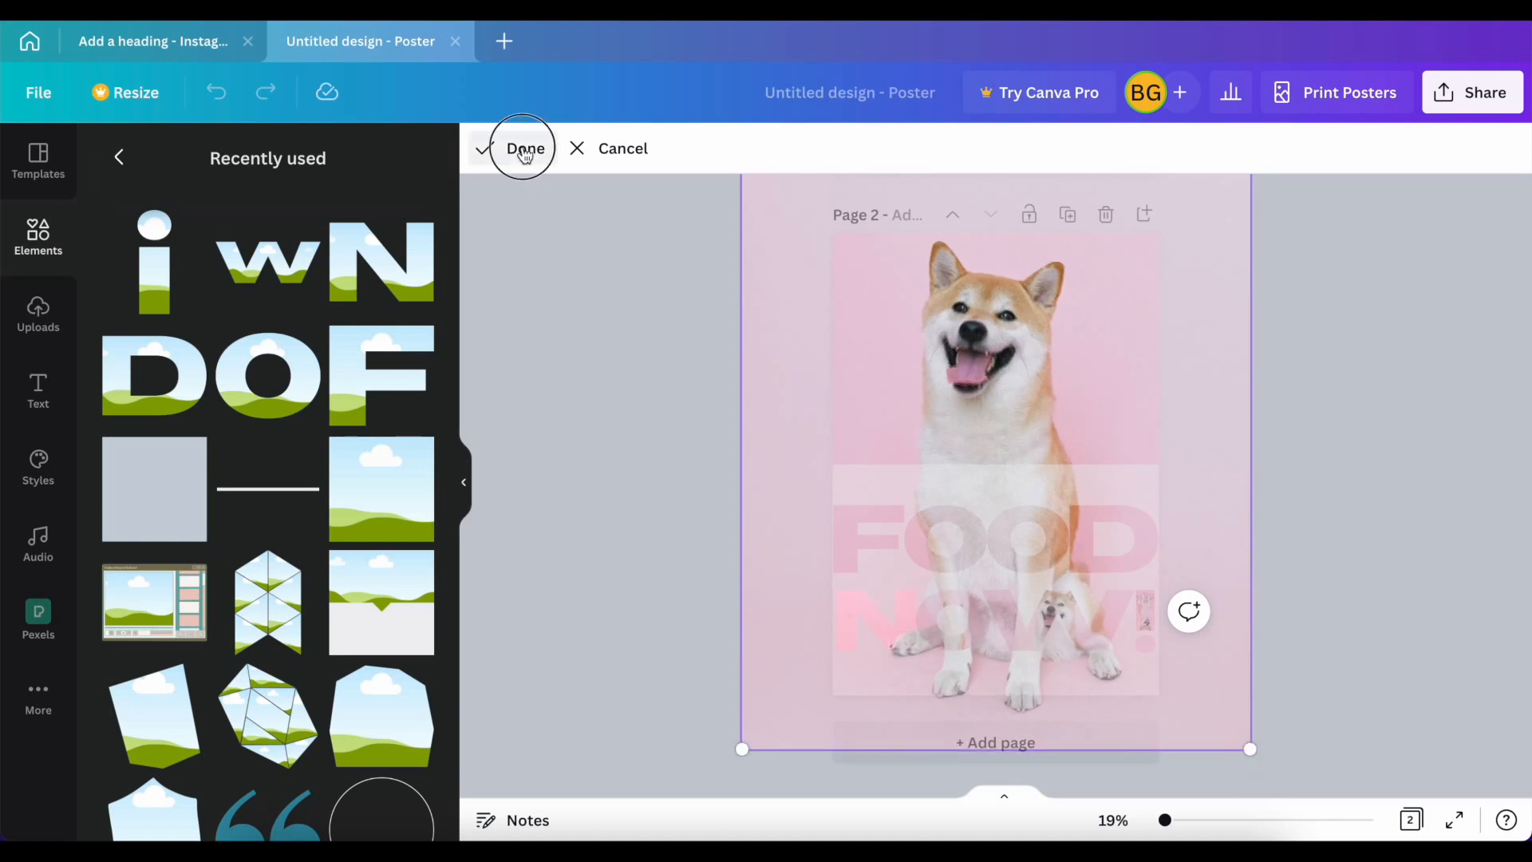
click(524, 150)
Step: Crop the photo inside the O of NOW!, scaling and shifting it to line up with the background dog
click(943, 638)
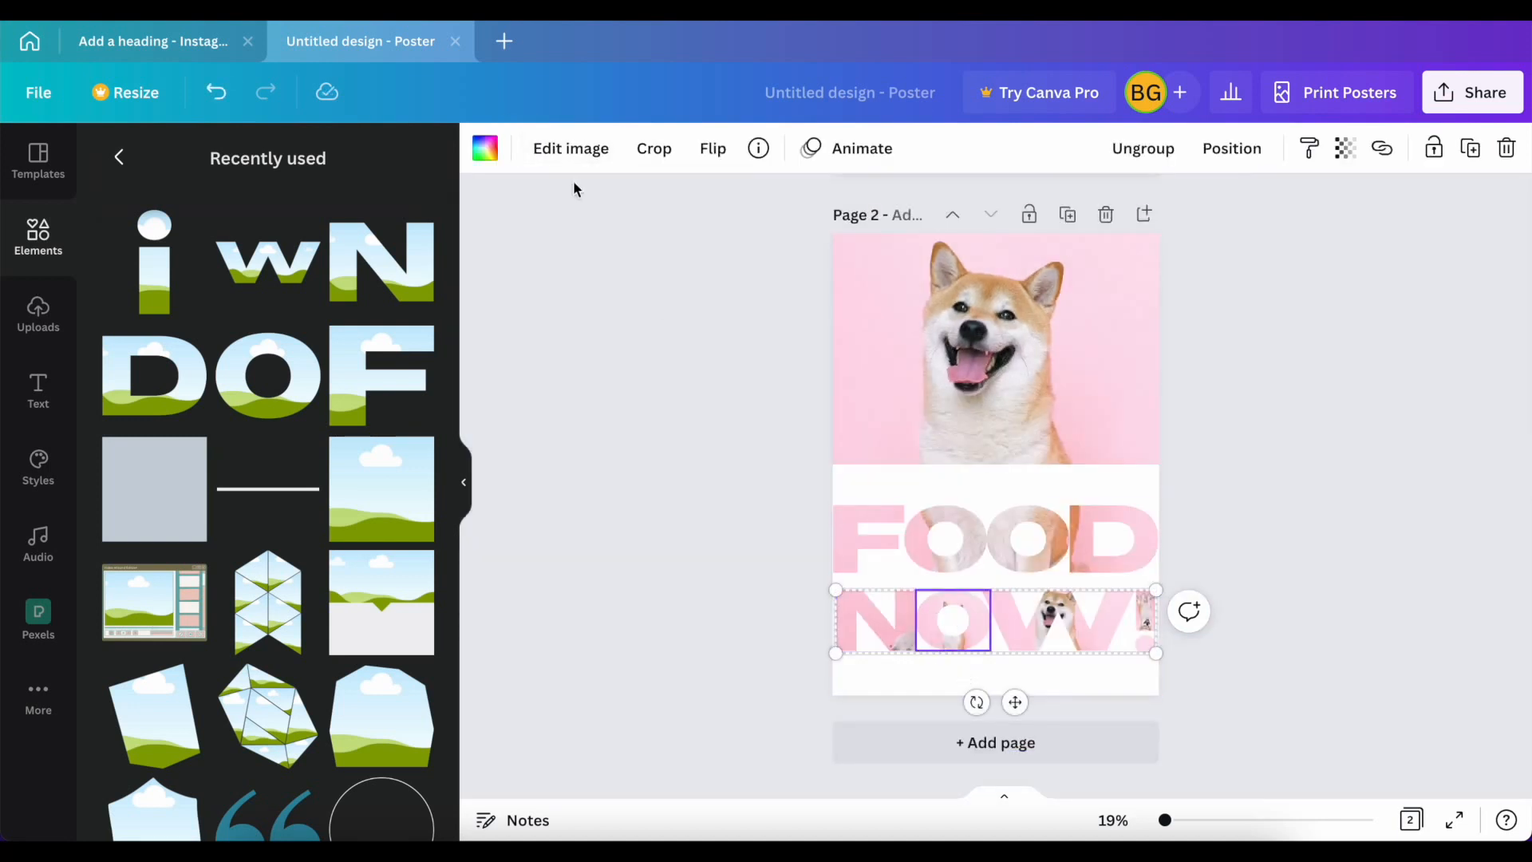
click(650, 150)
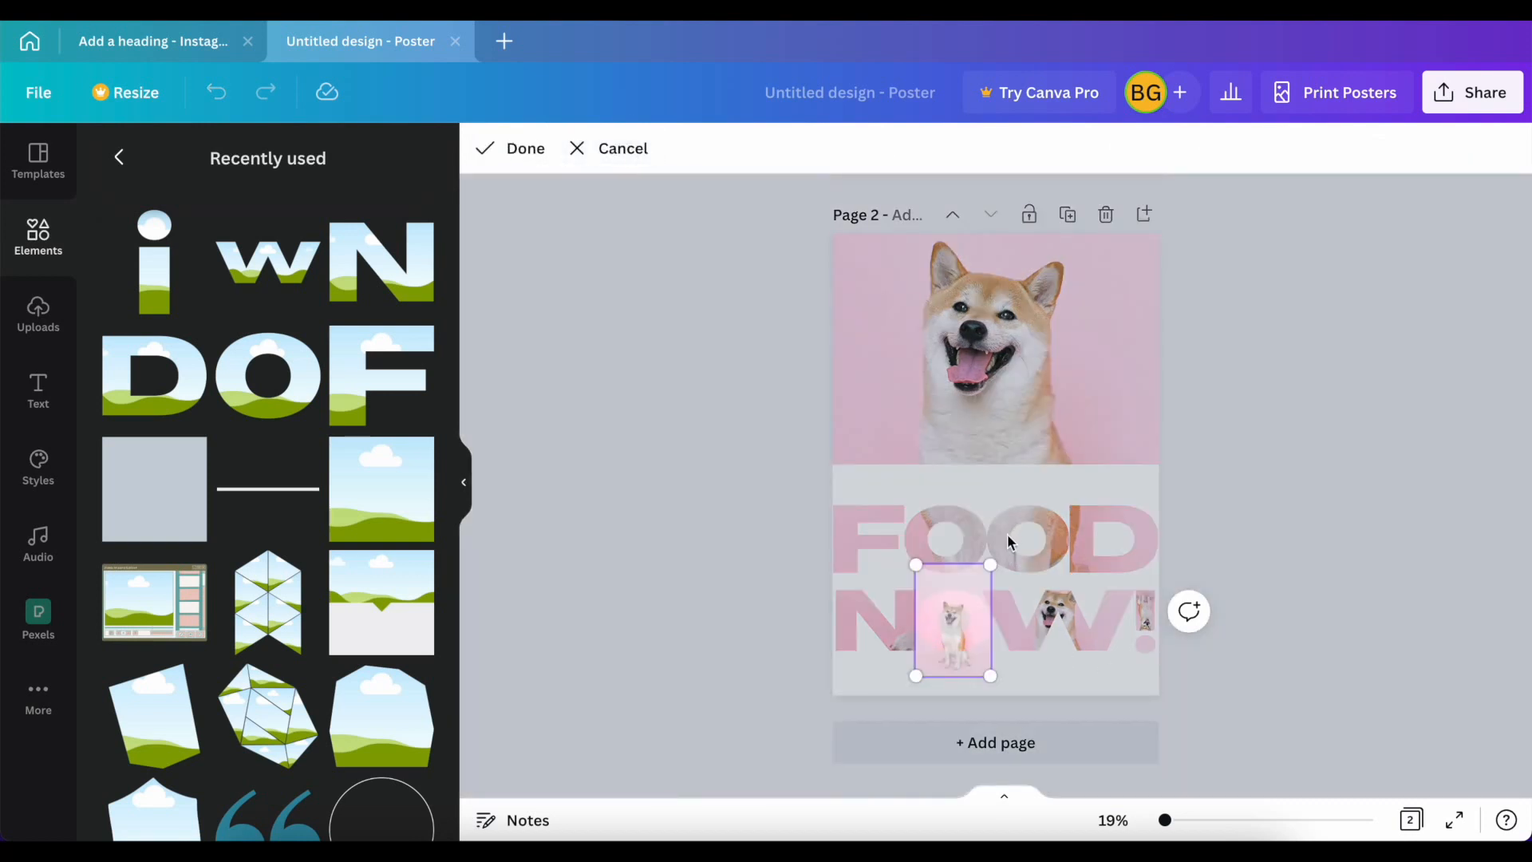
drag(993, 567, 1402, 159)
drag(1237, 274, 1065, 339)
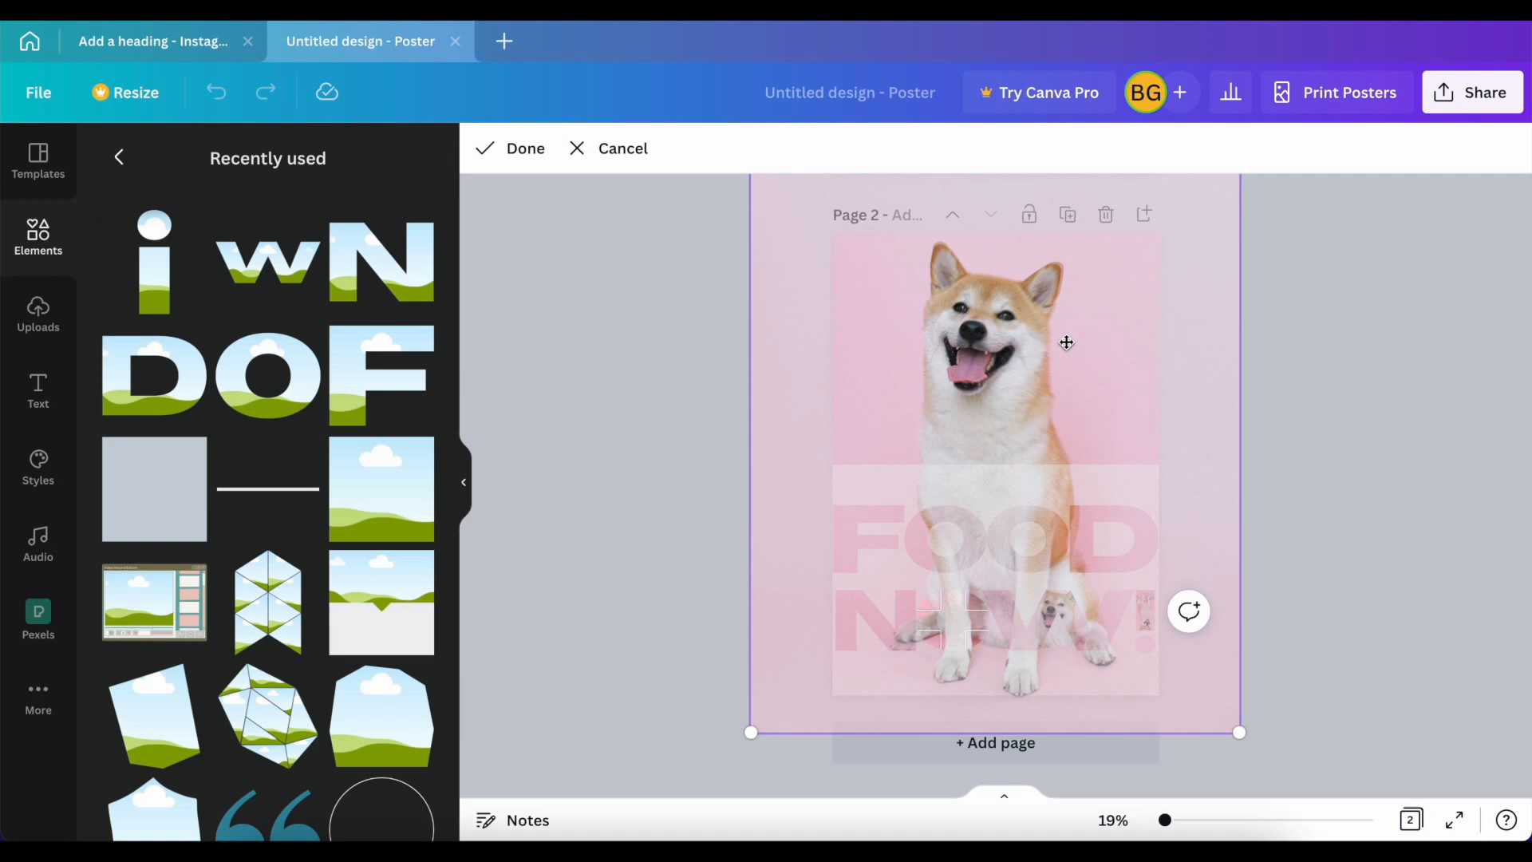
drag(1232, 735, 1233, 741)
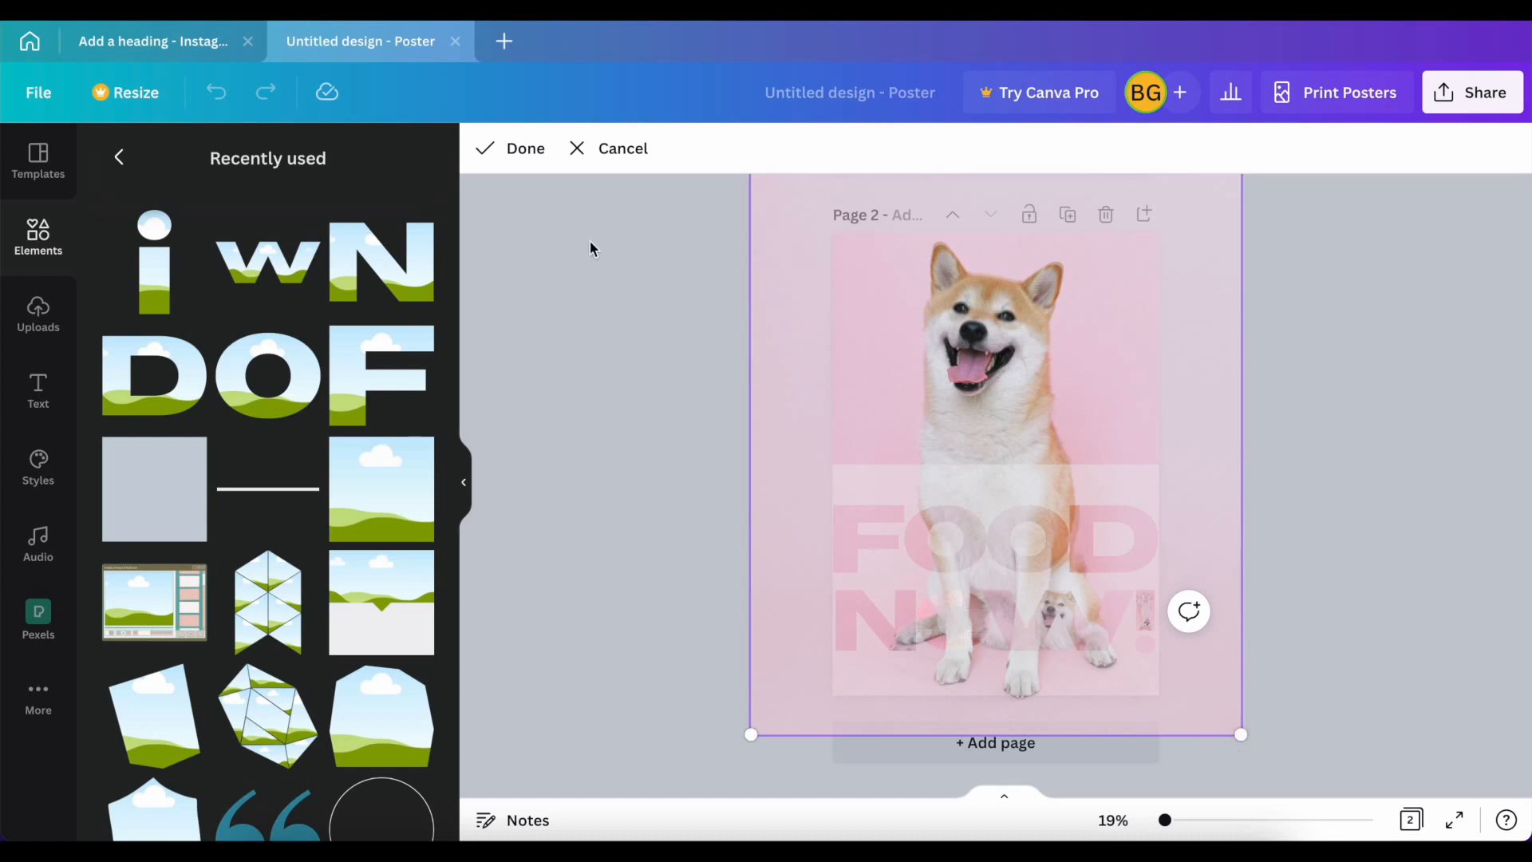
click(523, 152)
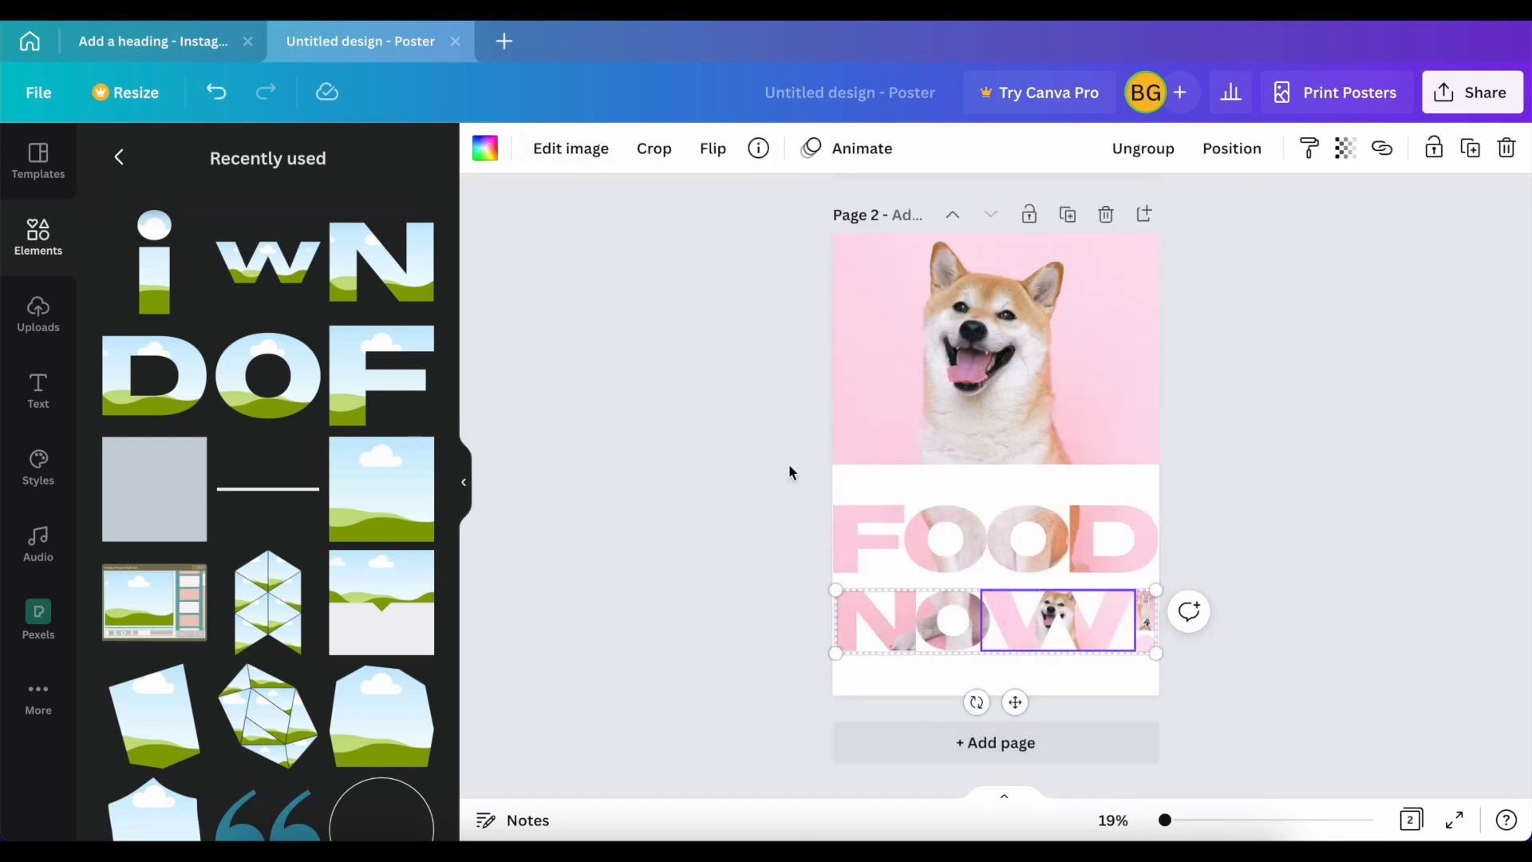
Step: Crop the photo inside the W frame, enlarging and moving it so the dog matches the background dog's position
click(653, 149)
drag(1133, 504, 1487, 159)
drag(1272, 304, 1005, 376)
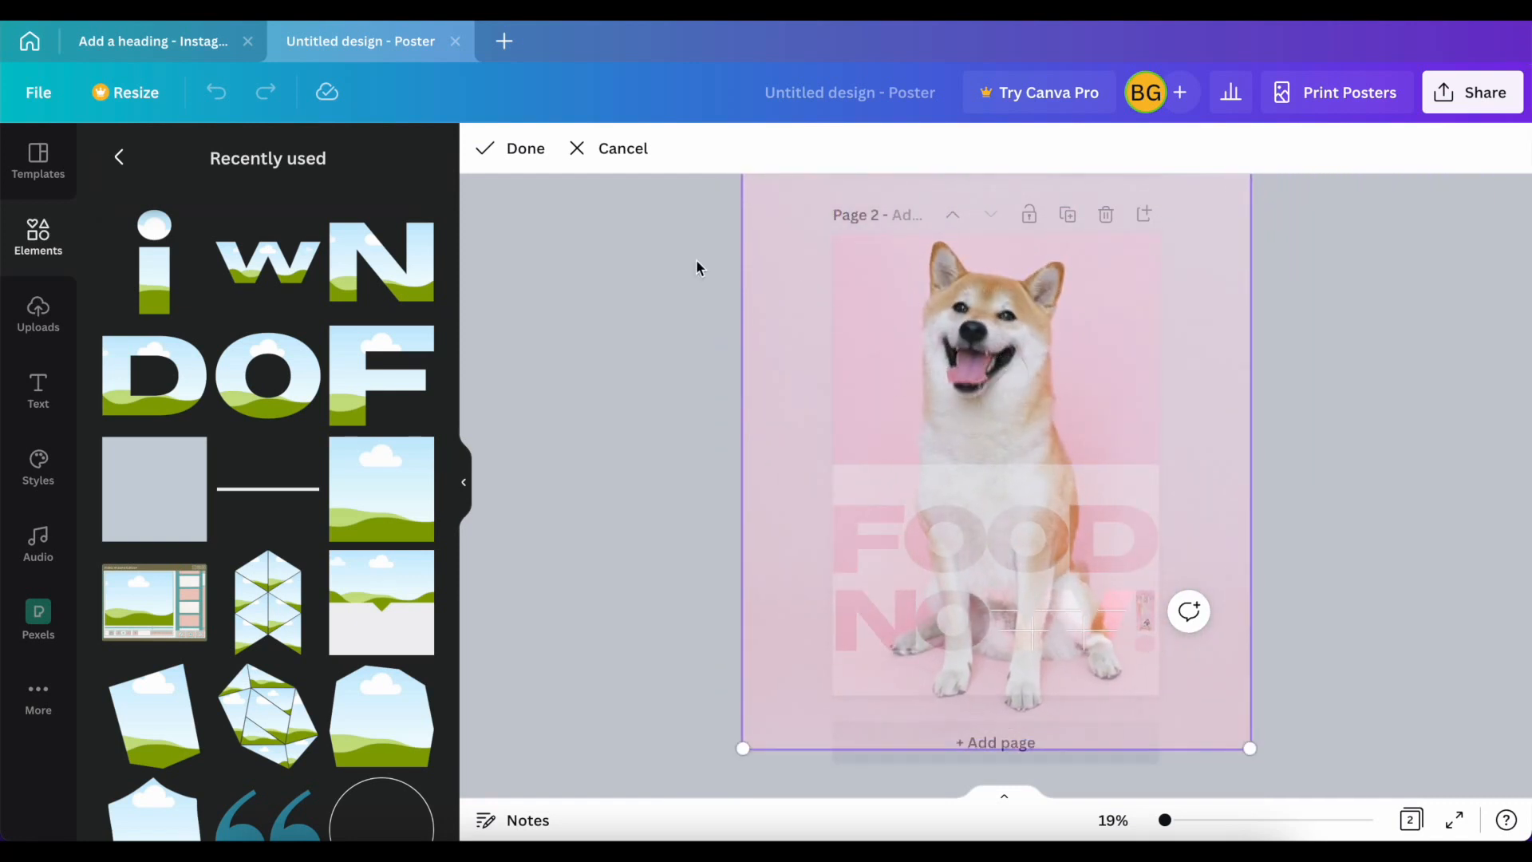
click(509, 149)
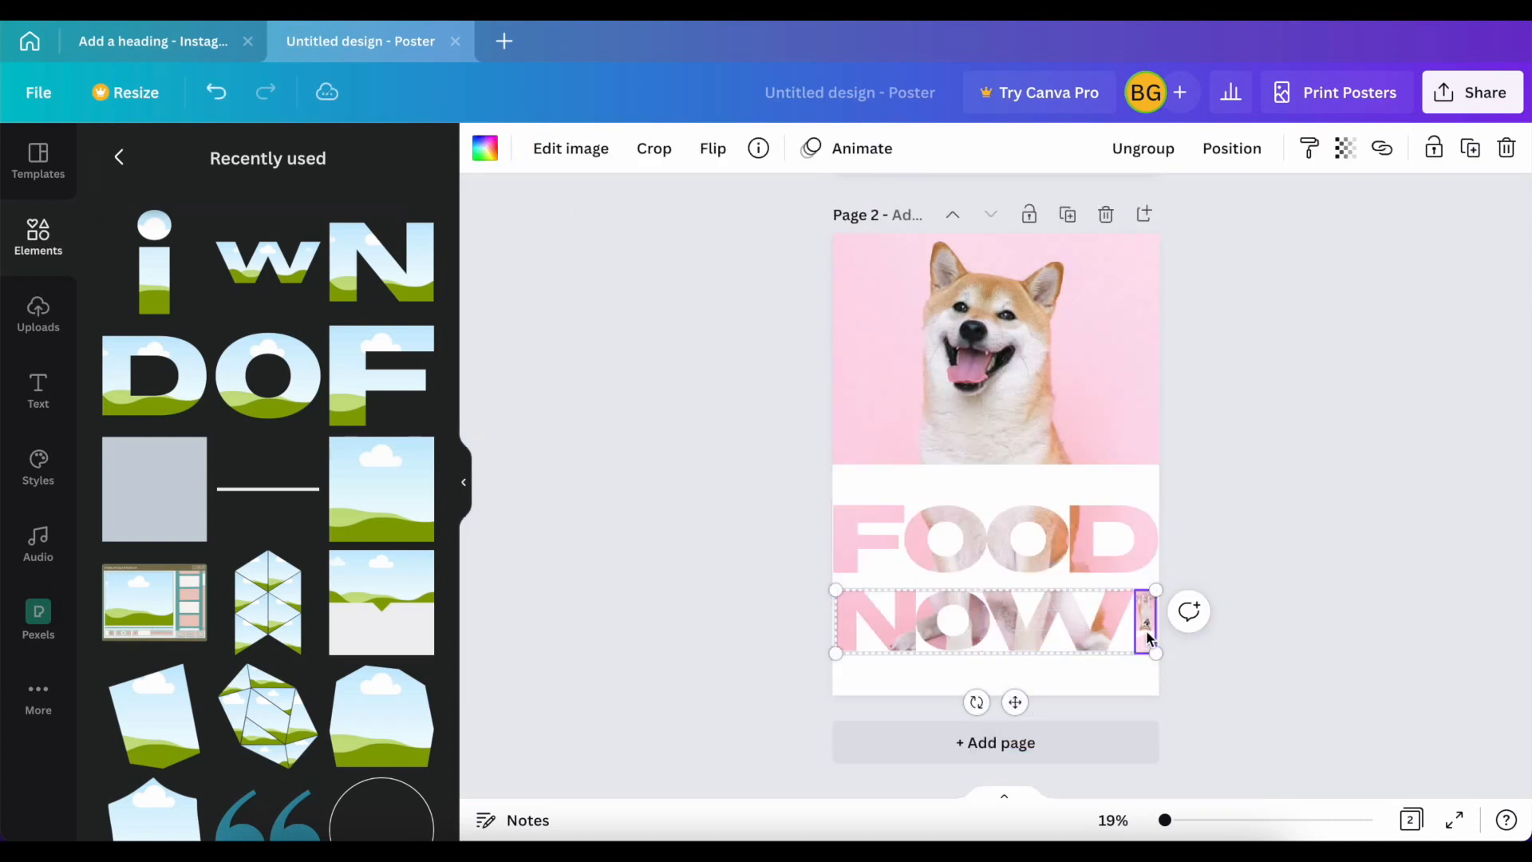
Step: Crop the photo inside the exclamation mark frame, enlarging it until only the pink backdrop fills the mark, and deselect the lettering
click(652, 153)
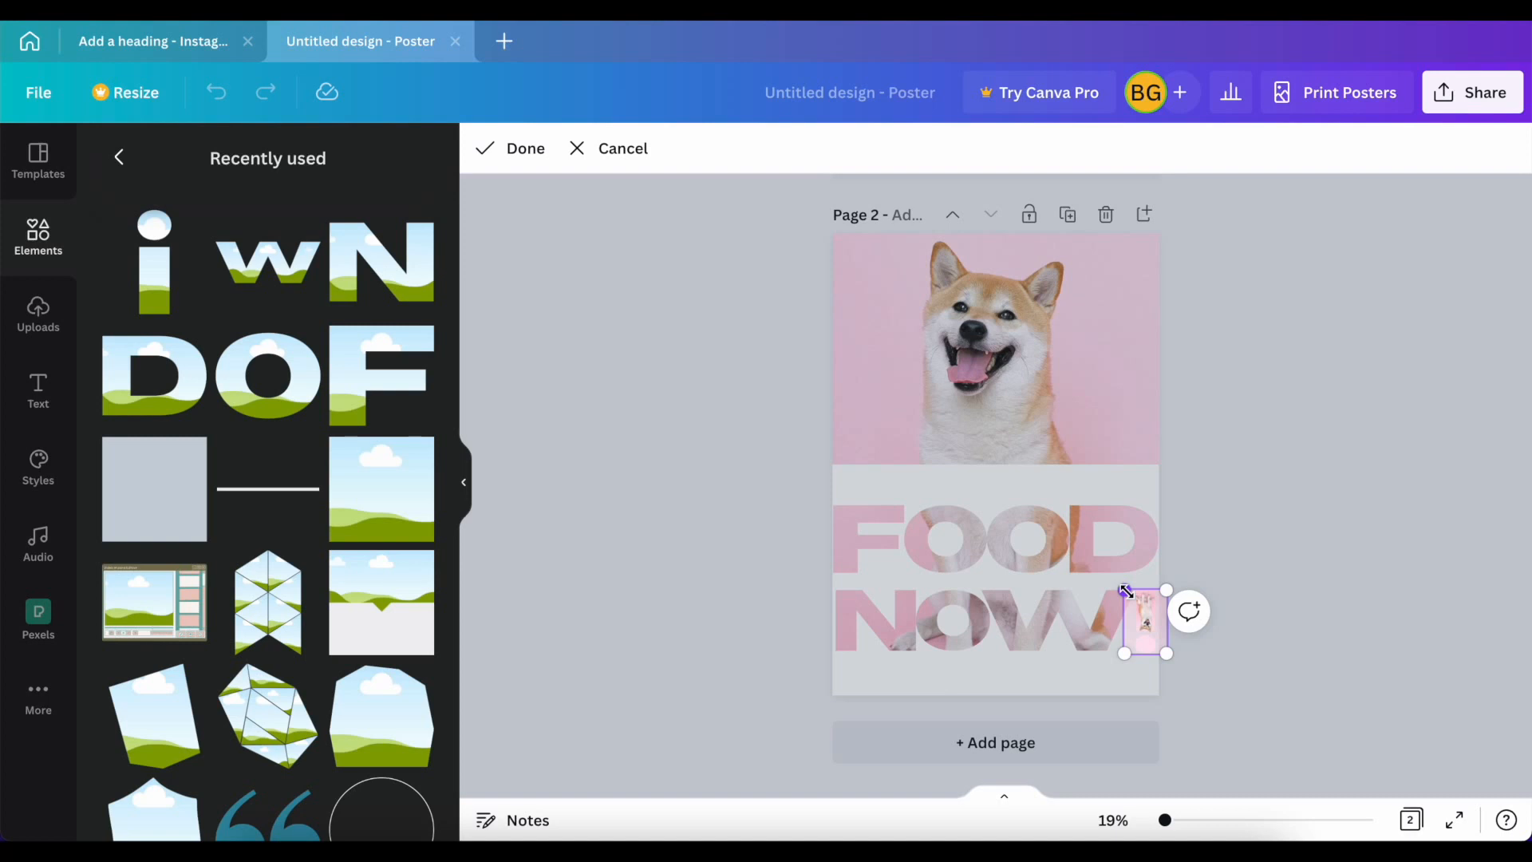
drag(1125, 590, 551, 193)
click(511, 149)
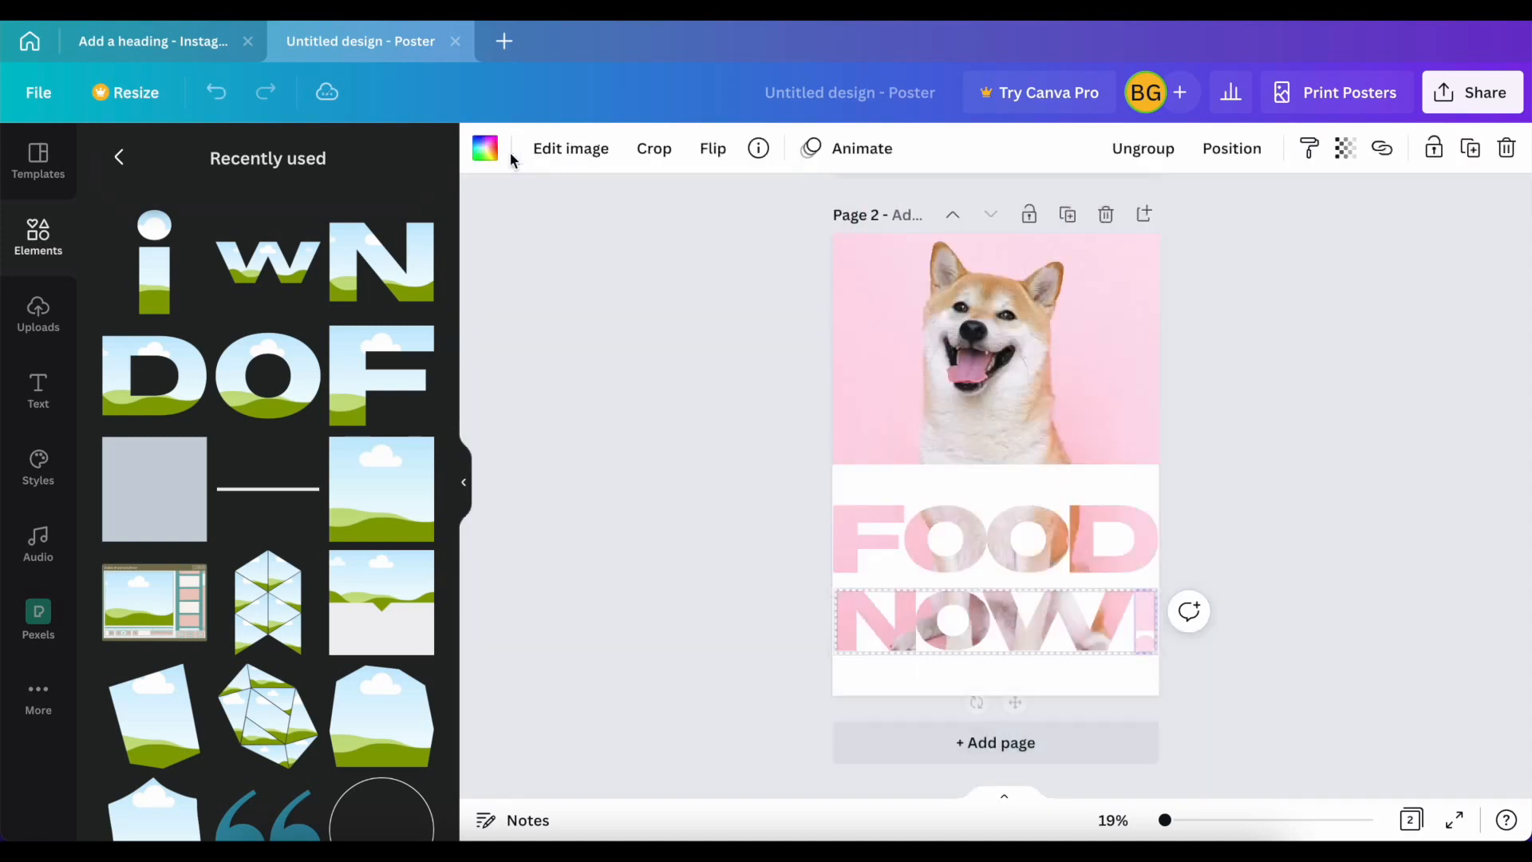
click(690, 551)
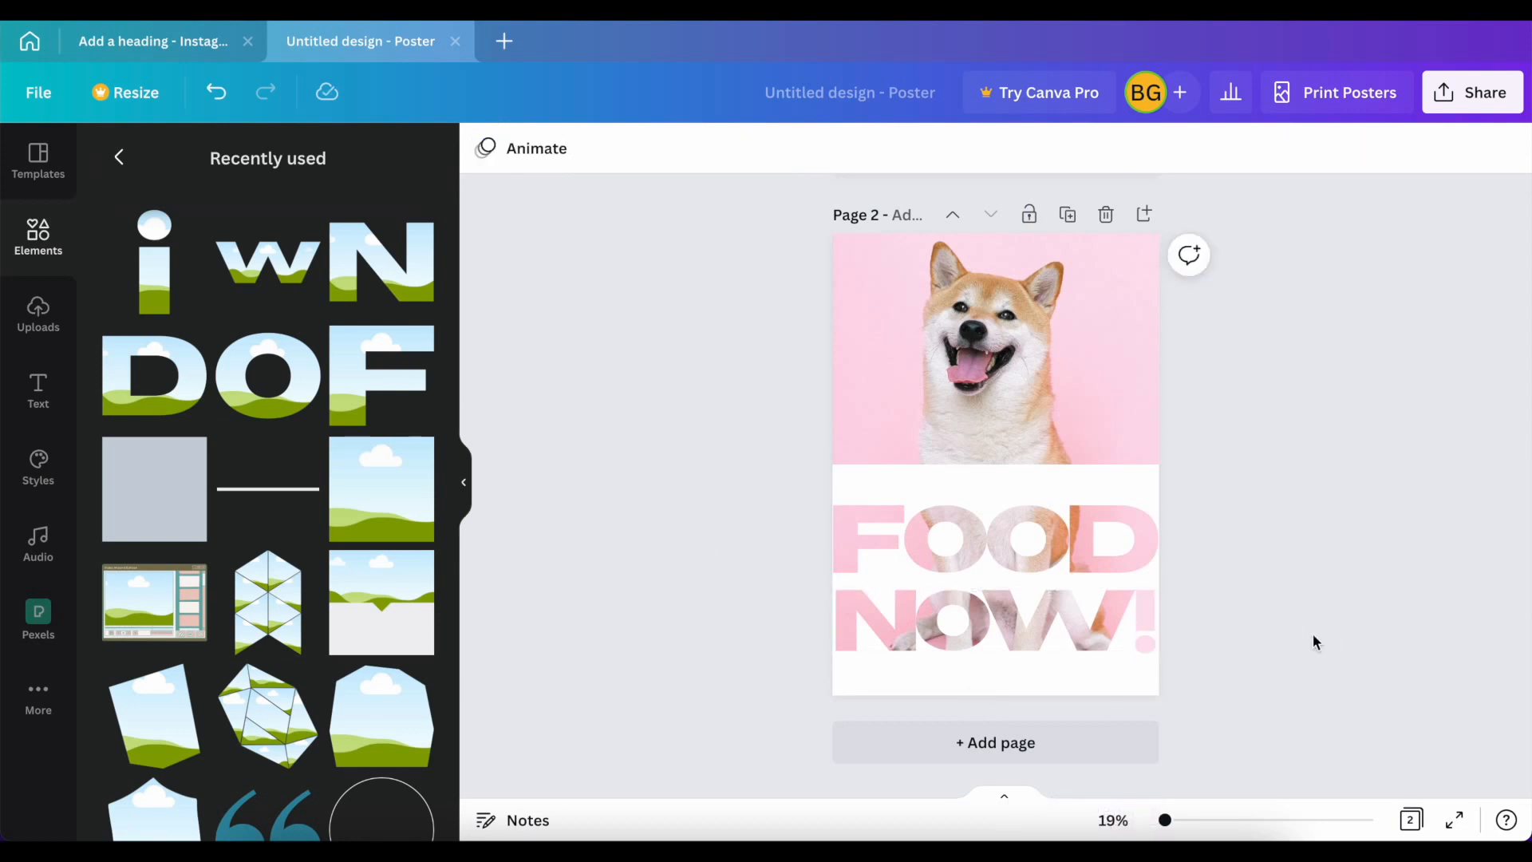
scroll(1259, 476, up, 5)
scroll(1259, 476, down, 5)
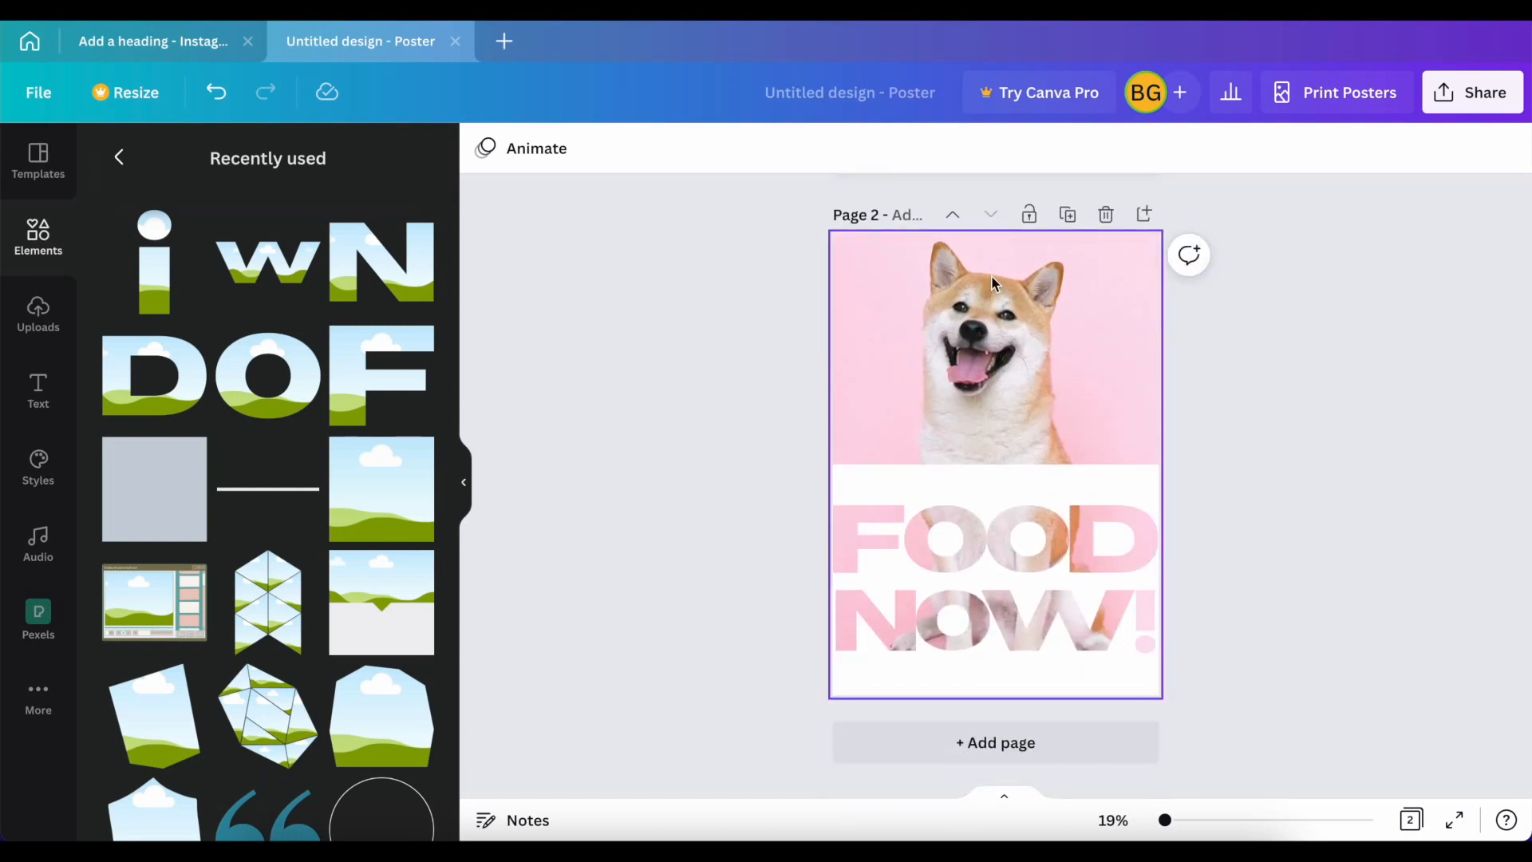